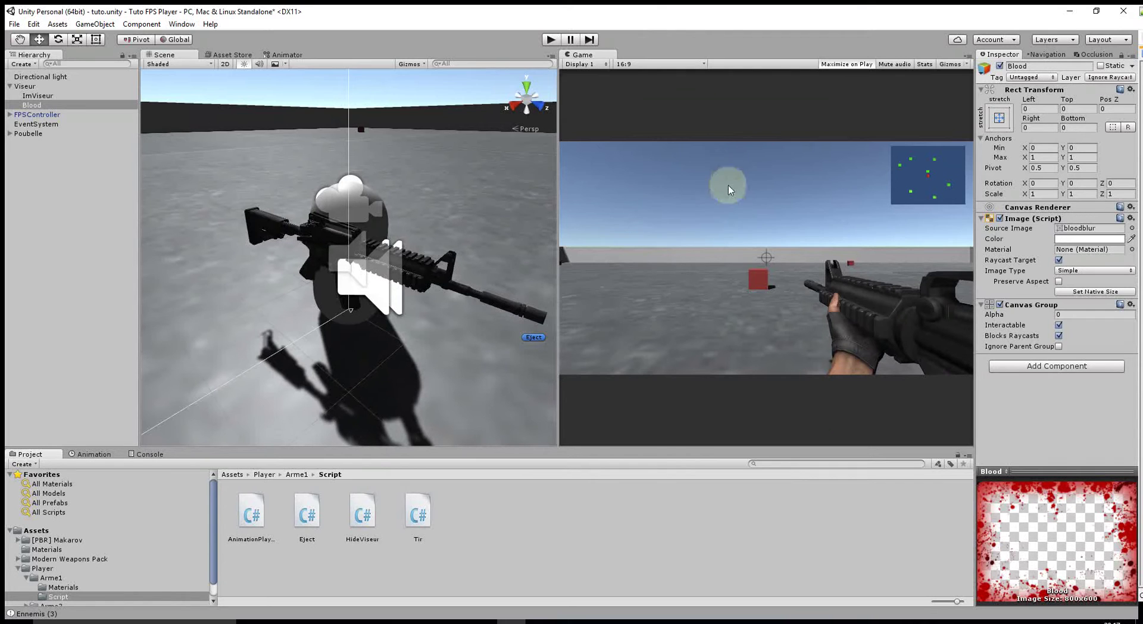
Play-test by walking the player forward with W until health hits 0 and the blood overlay shows, then stop.
click(552, 40)
click(715, 218)
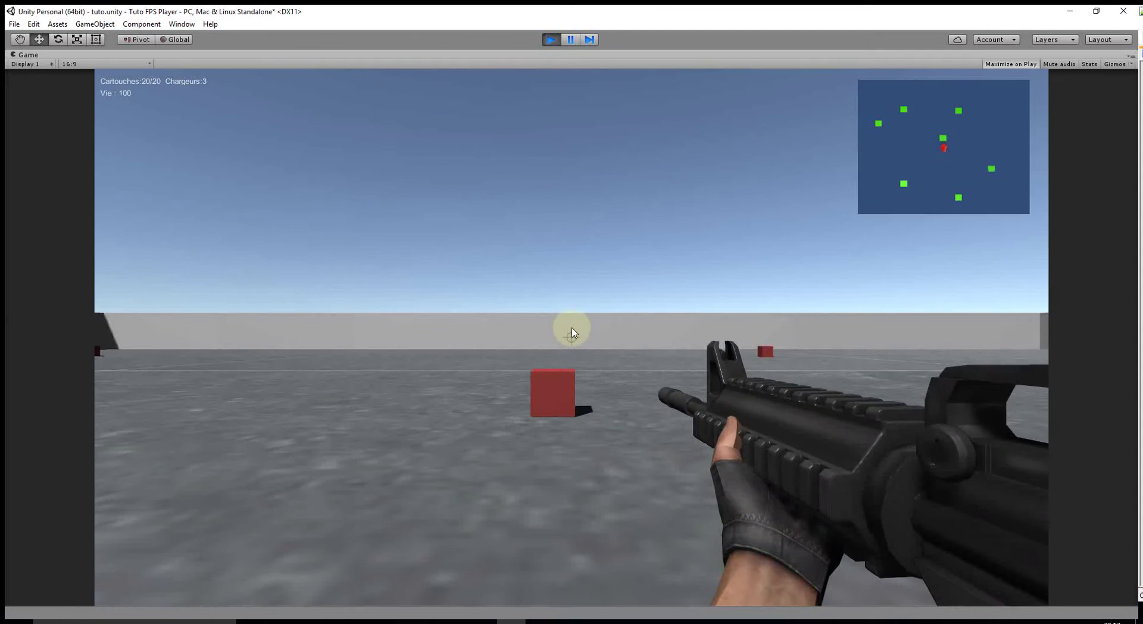
key(w)
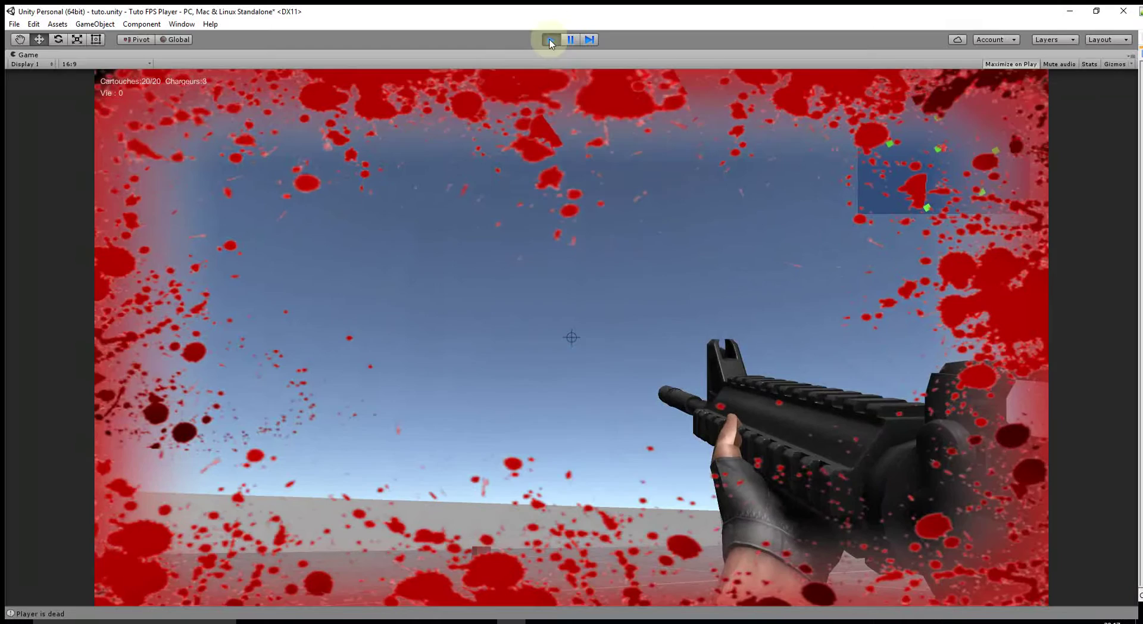
click(550, 40)
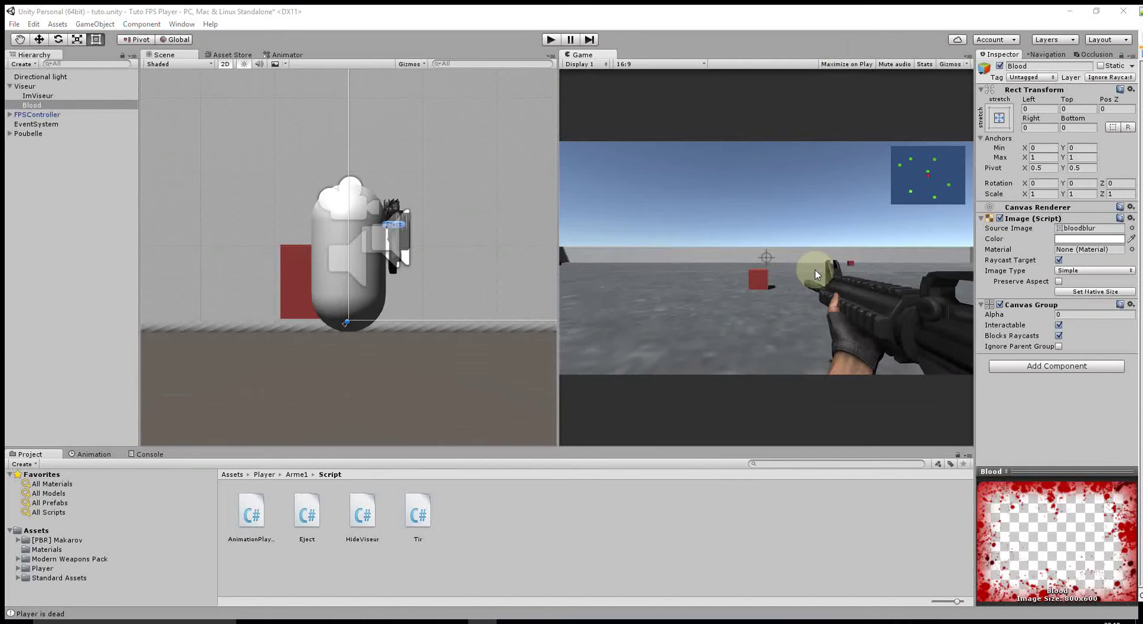
Switch the Scene view to 3D, orbit and zoom out, show the MiniMap layer, and look from above.
click(225, 64)
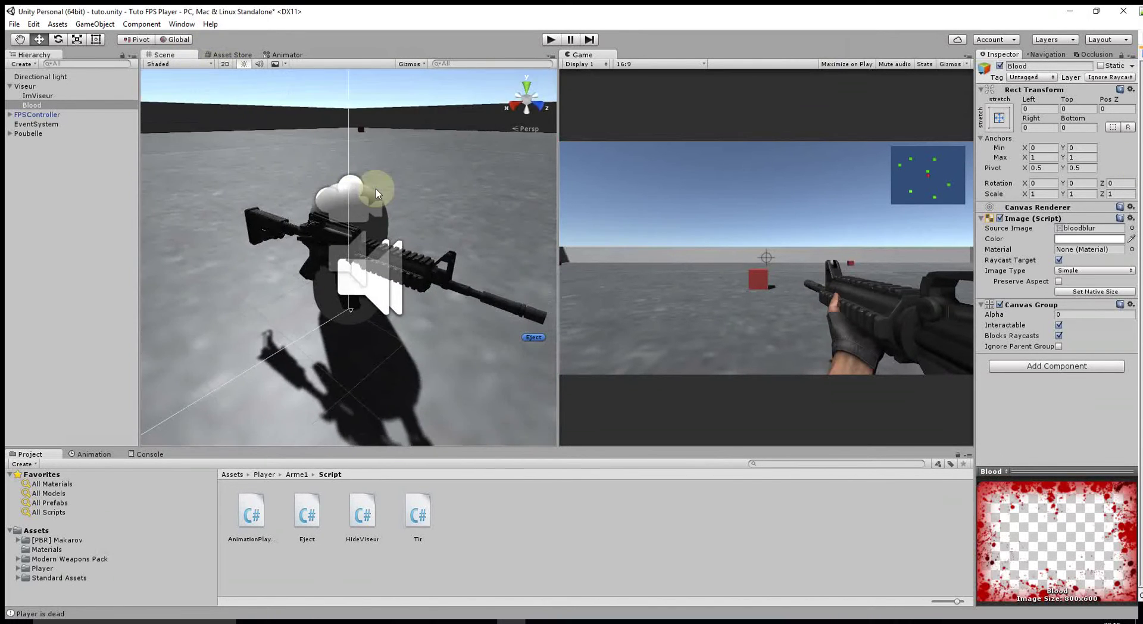
alt+drag(397, 190, 466, 234)
alt+right_drag(465, 234, 448, 226)
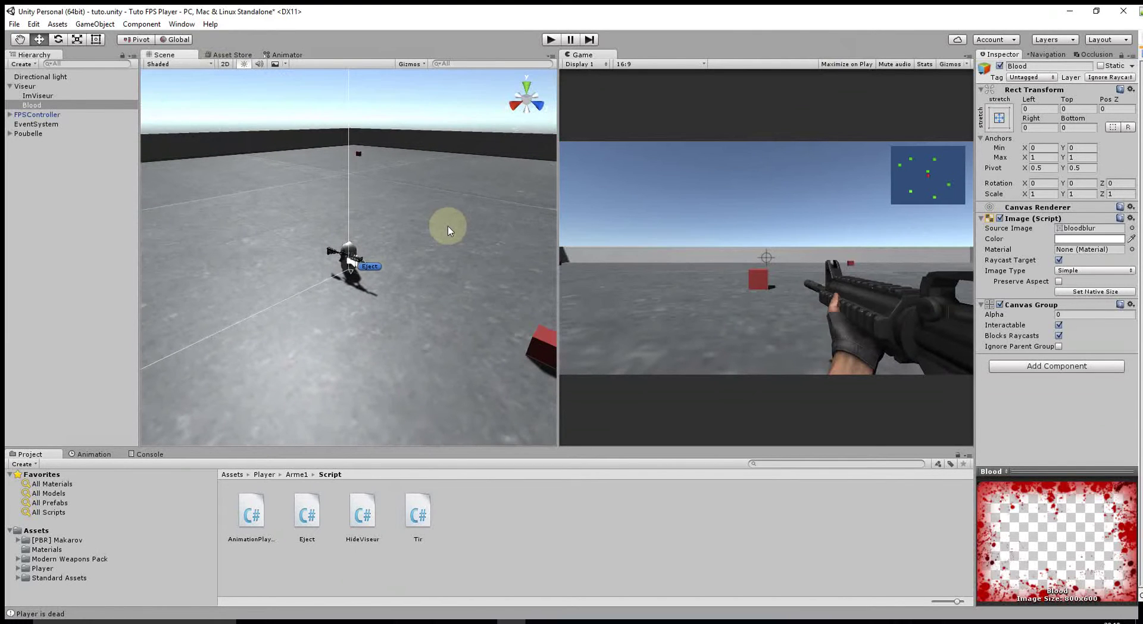
click(1050, 41)
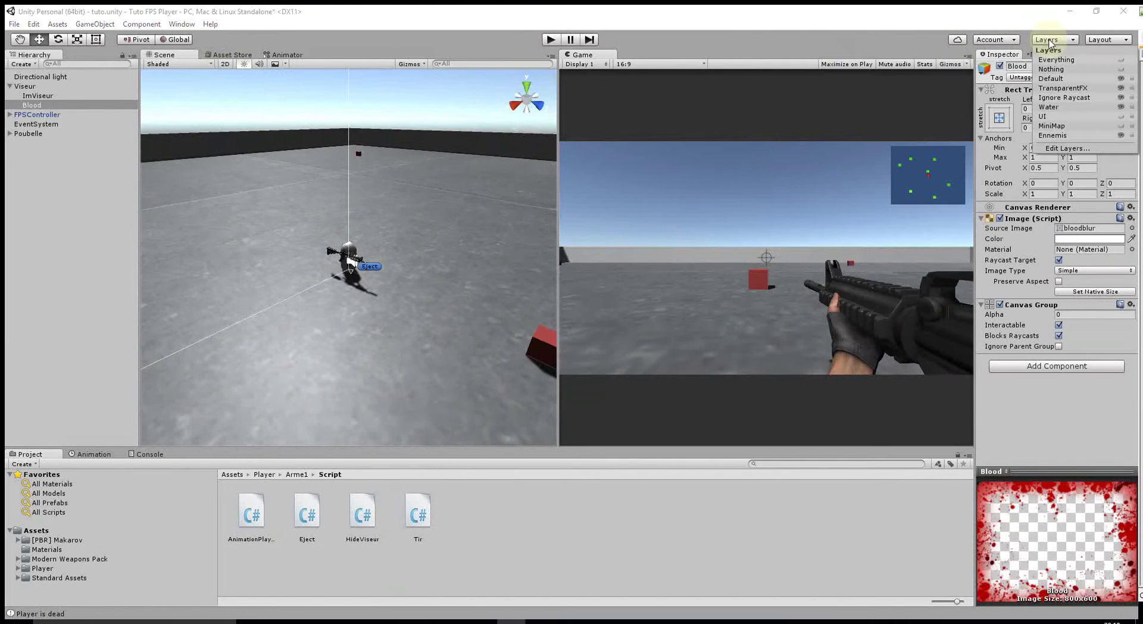
click(1121, 125)
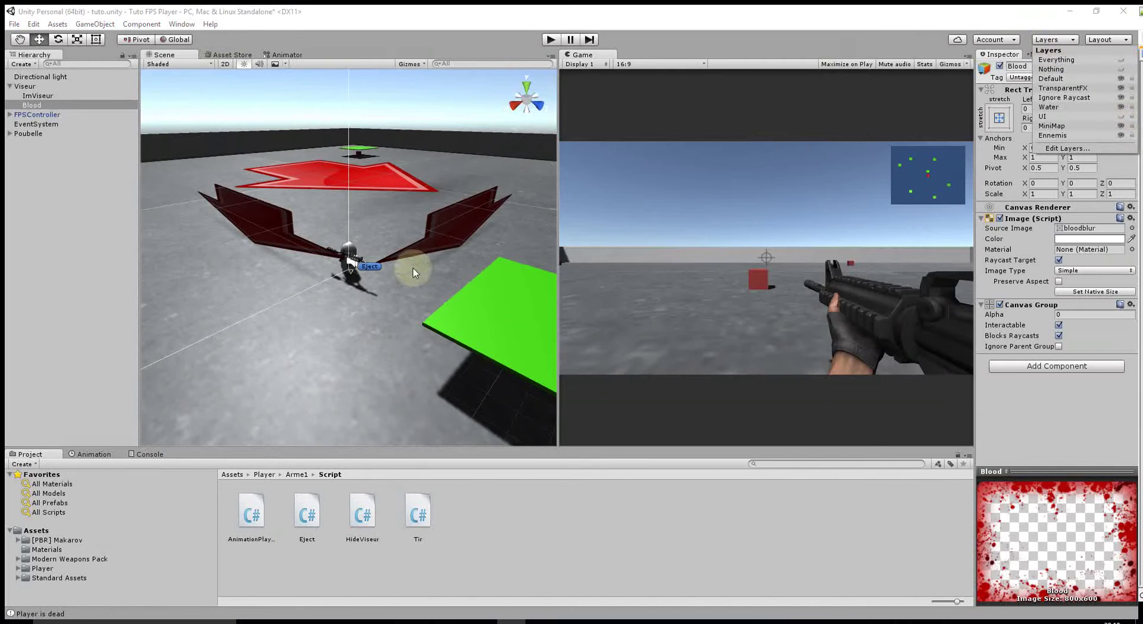
scroll(414, 205, up, 2)
scroll(411, 210, down, 2)
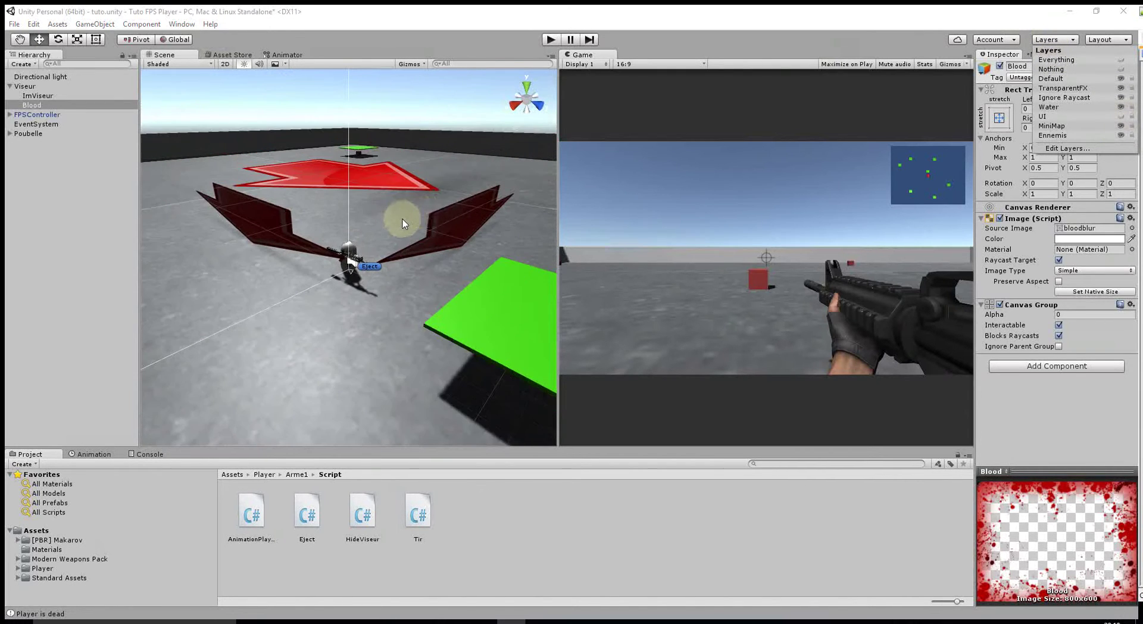
click(526, 91)
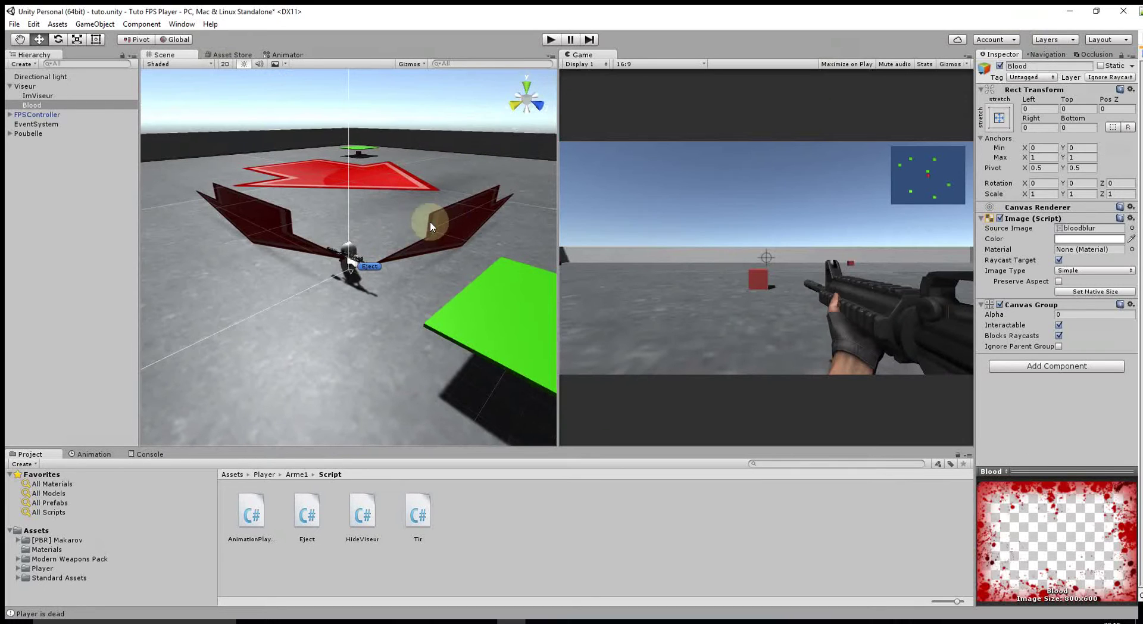
click(526, 91)
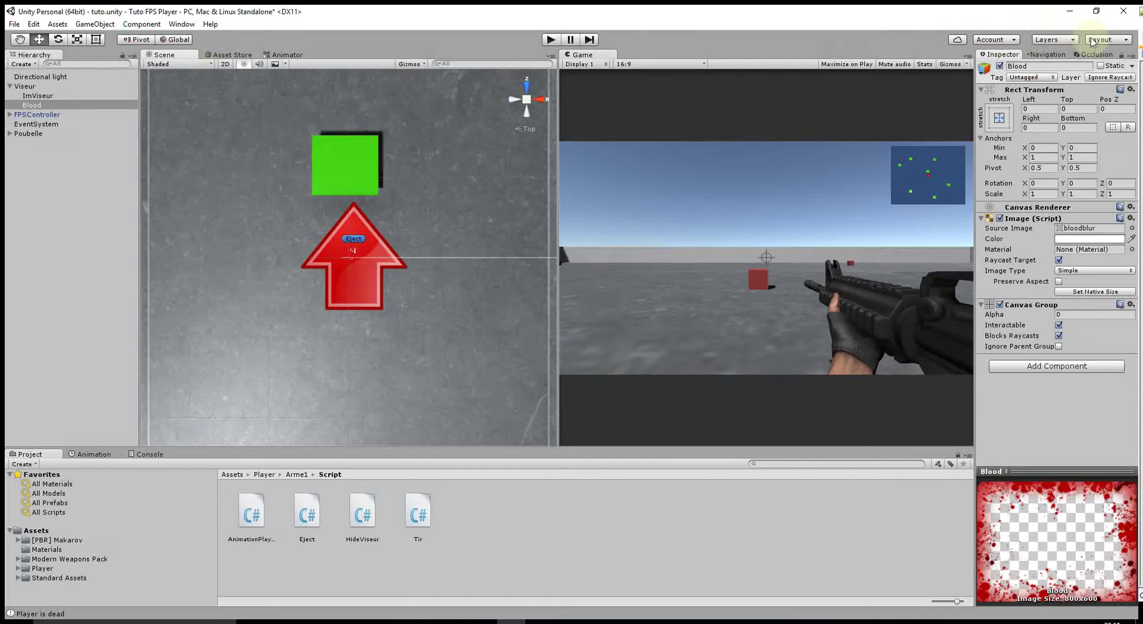
Hide the MiniMap layer again and frame the player and red cube in the top-down view.
click(1066, 40)
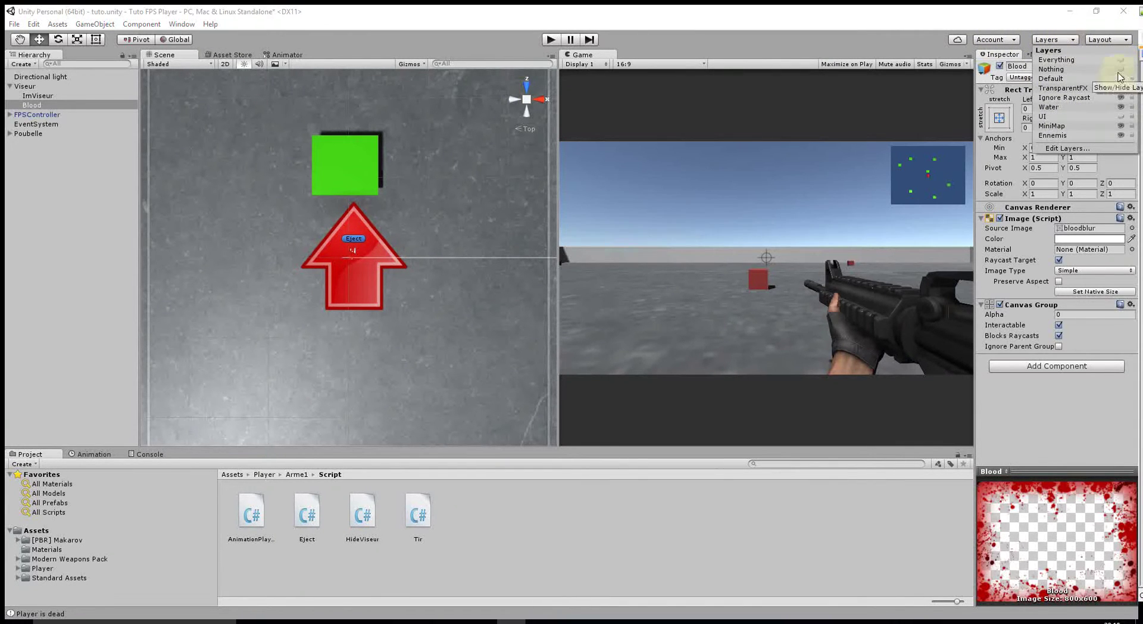
click(1122, 129)
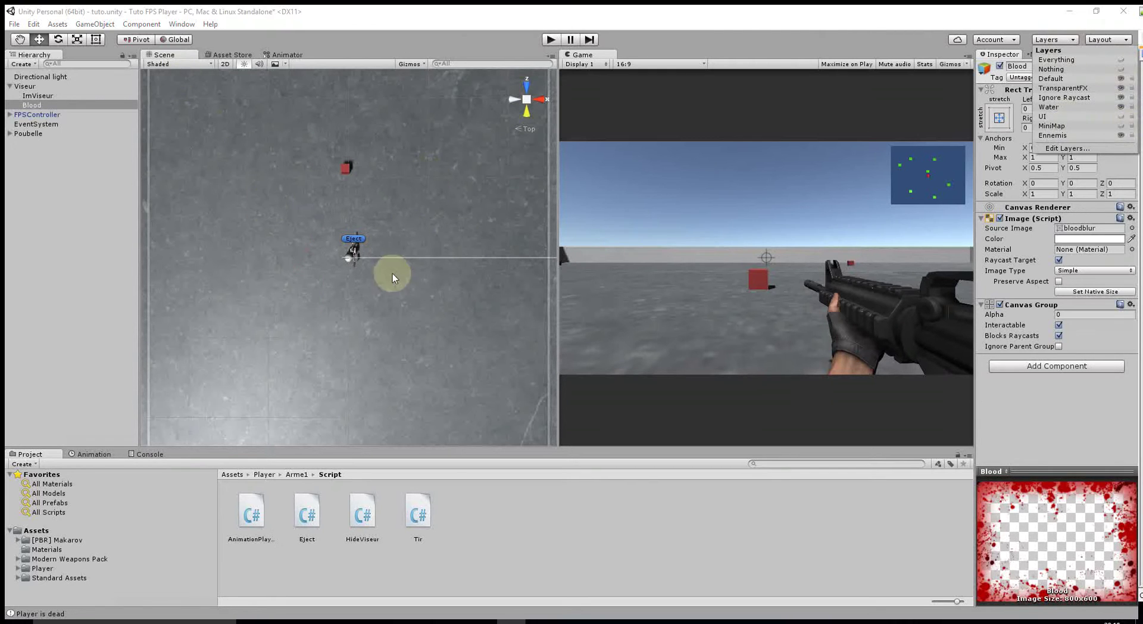
scroll(391, 271, down, 3)
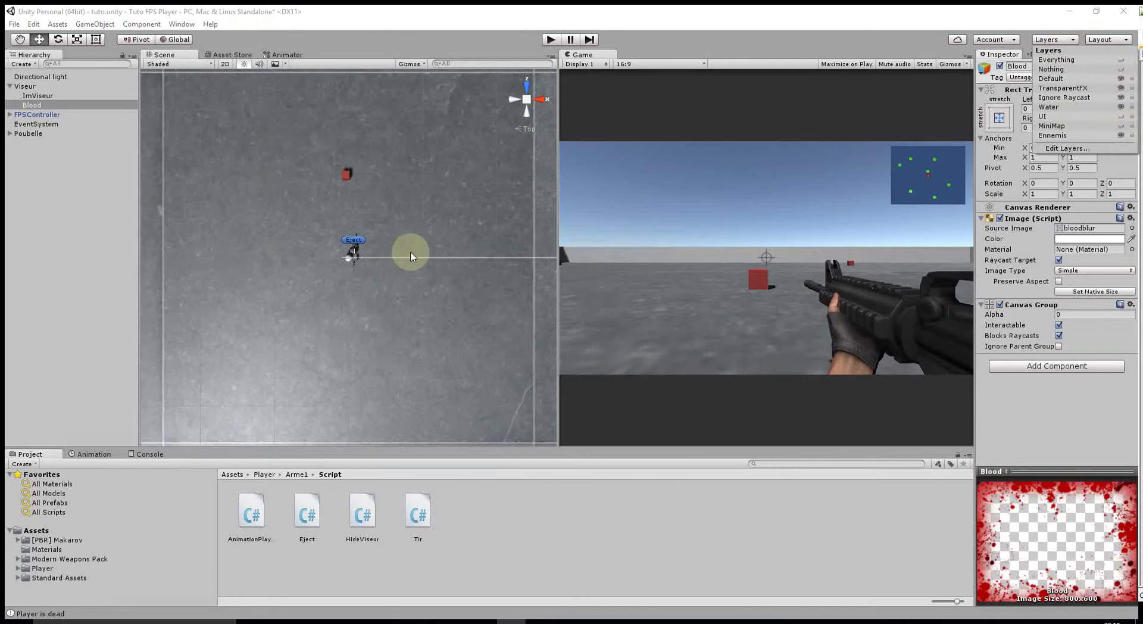
scroll(424, 254, up, 3)
scroll(422, 255, up, 2)
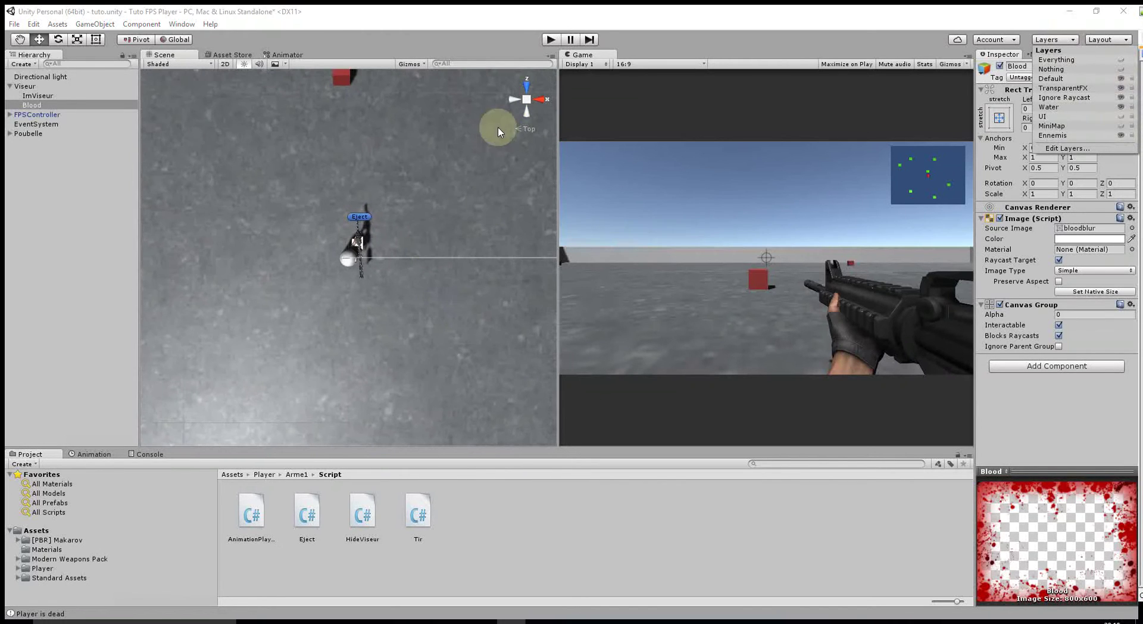
click(528, 116)
click(529, 116)
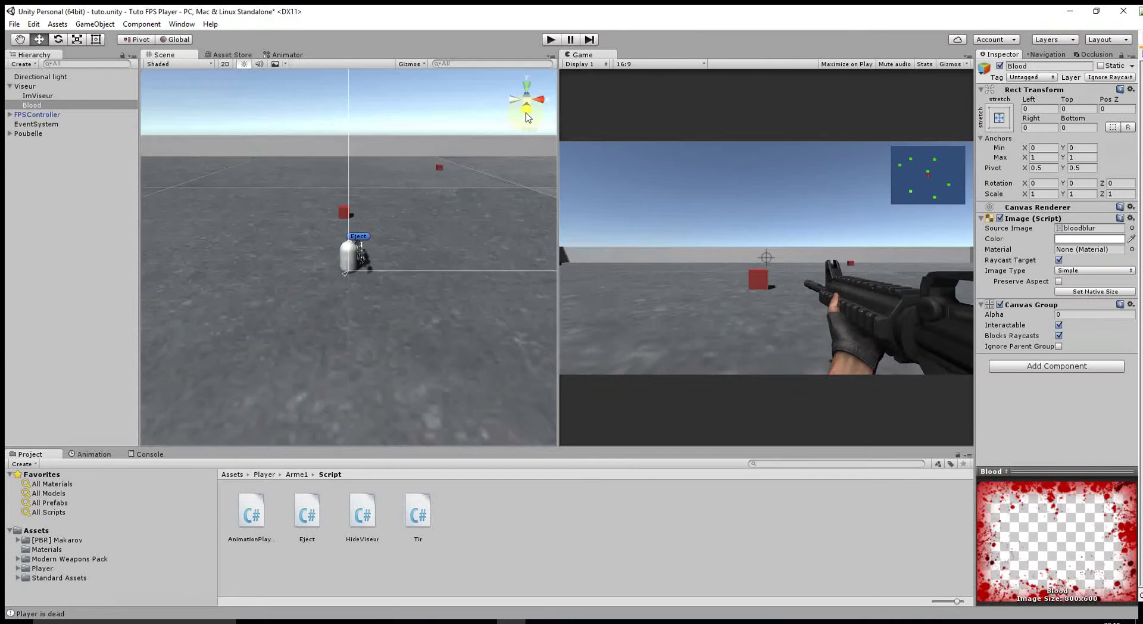
click(526, 85)
scroll(405, 244, up, 2)
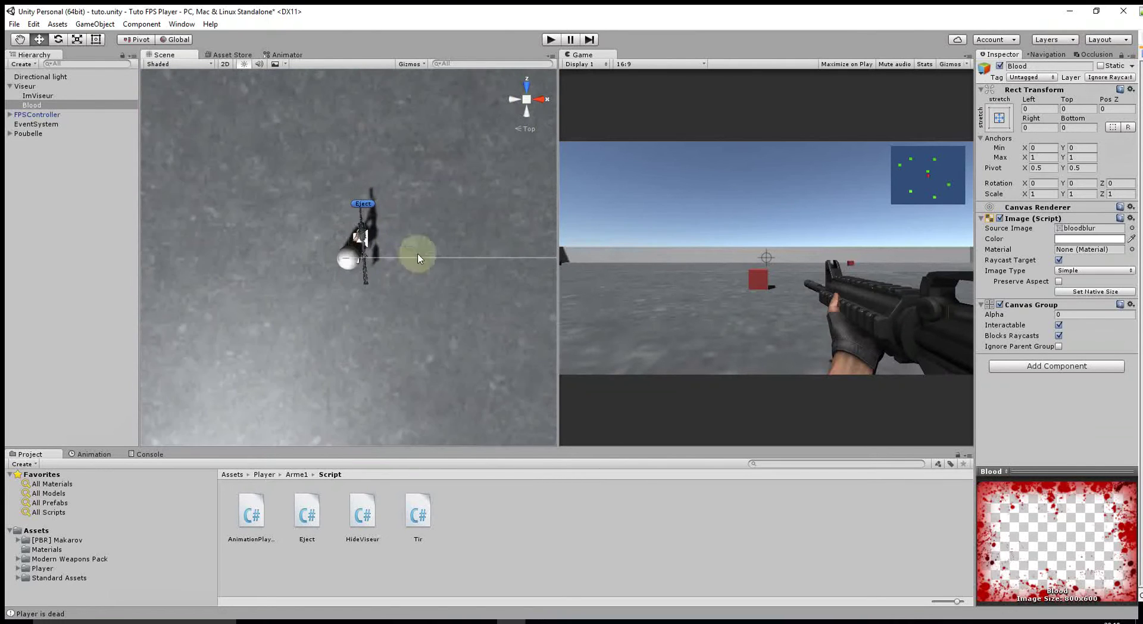
middle_drag(414, 255, 435, 293)
scroll(435, 288, down, 1)
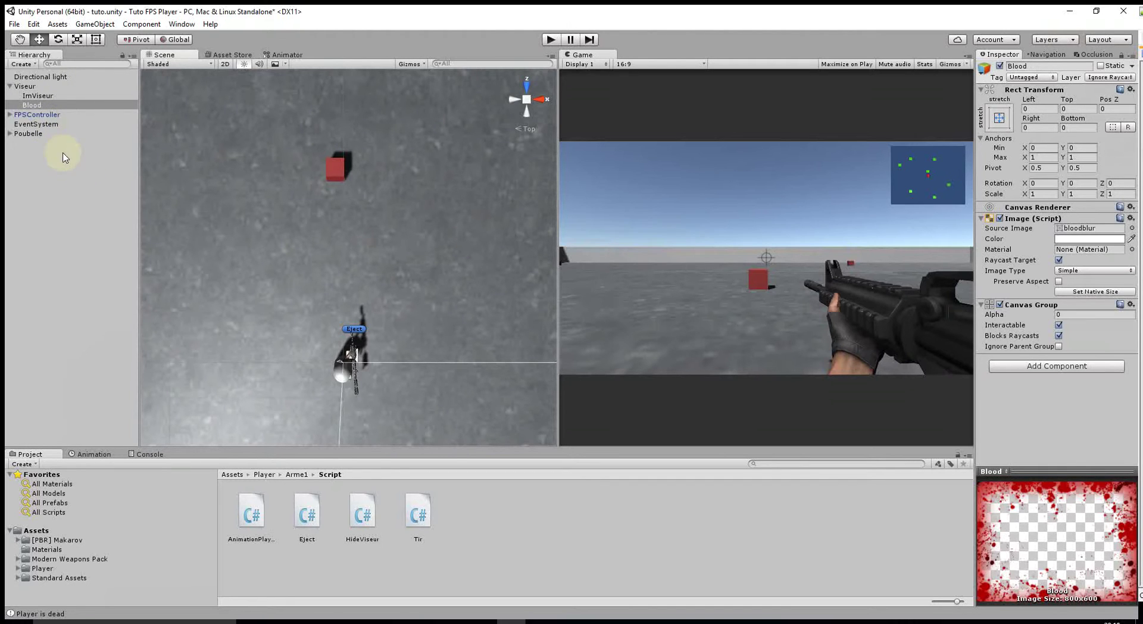
Select FPSController, open Assets/Player, and add an Animator component found by searching 'ani'.
click(48, 116)
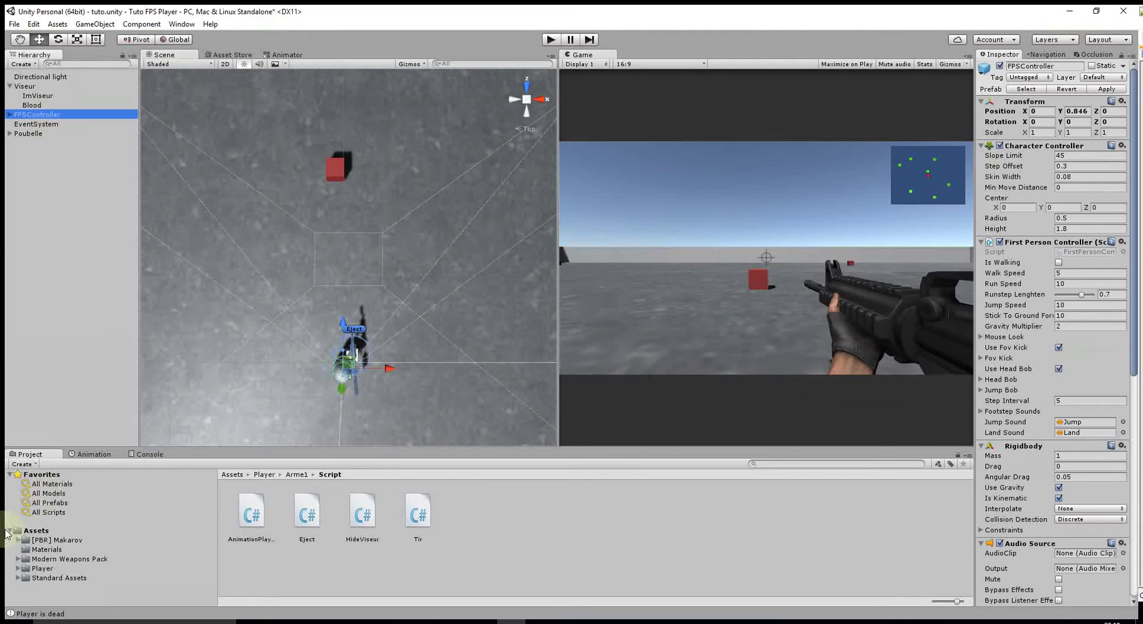
click(42, 568)
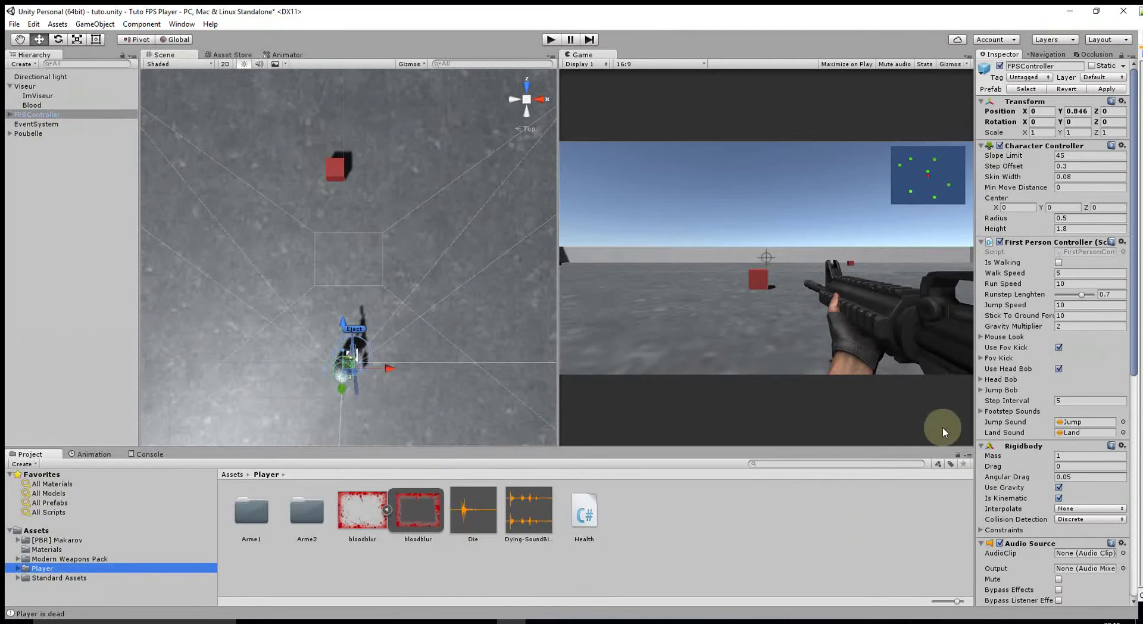
scroll(1000, 429, down, 6)
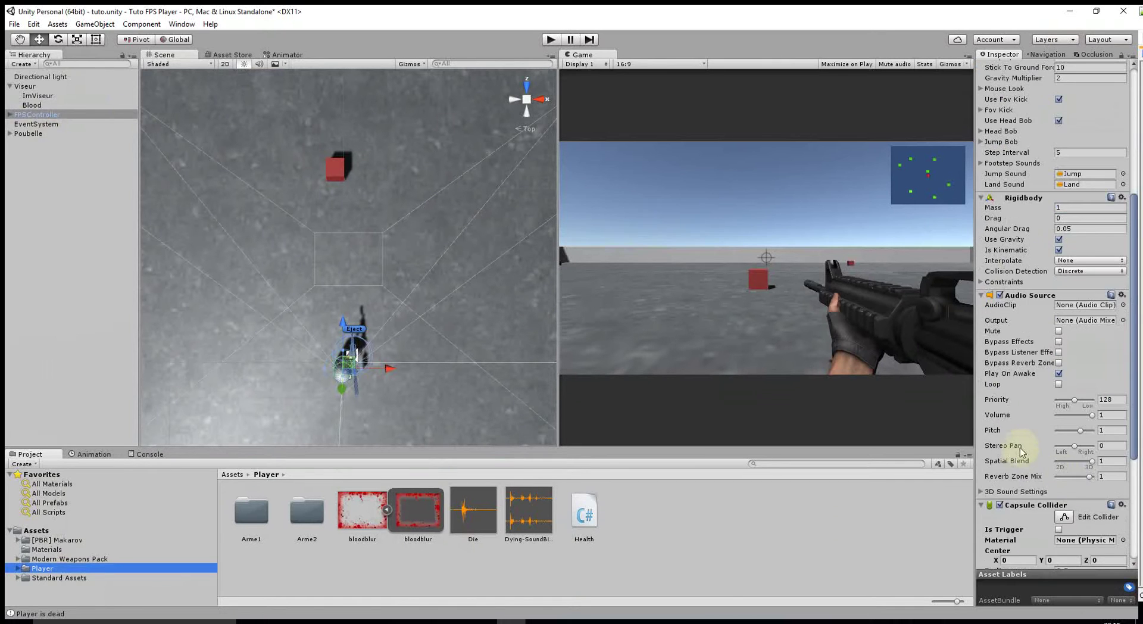
scroll(1016, 451, down, 6)
scroll(1036, 541, up, 6)
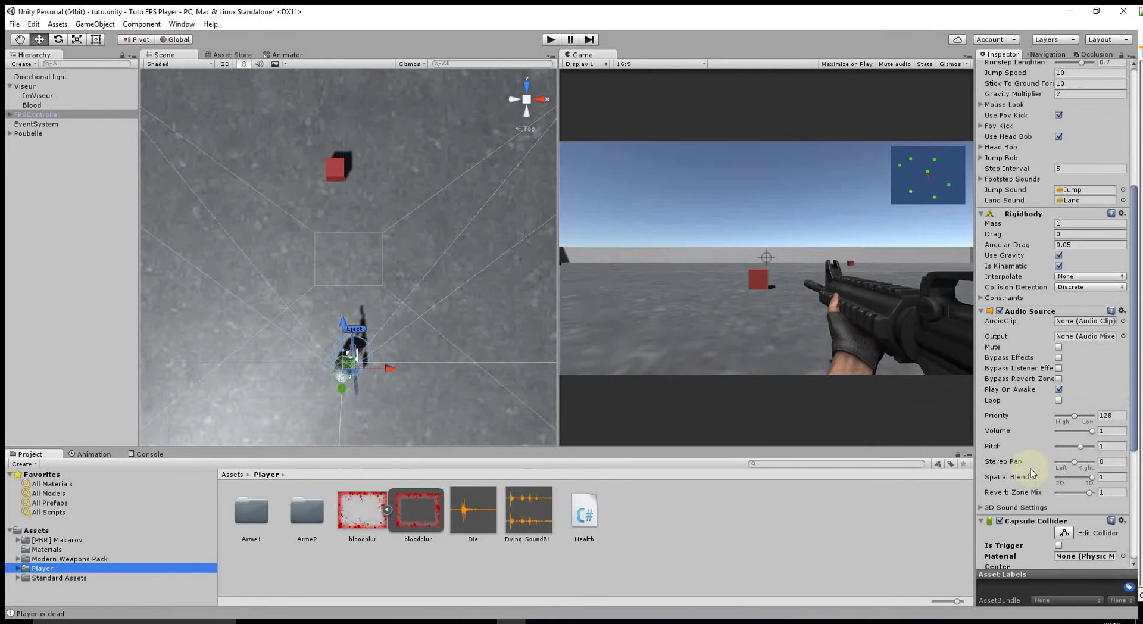
scroll(1036, 456, up, 8)
scroll(1036, 456, down, 12)
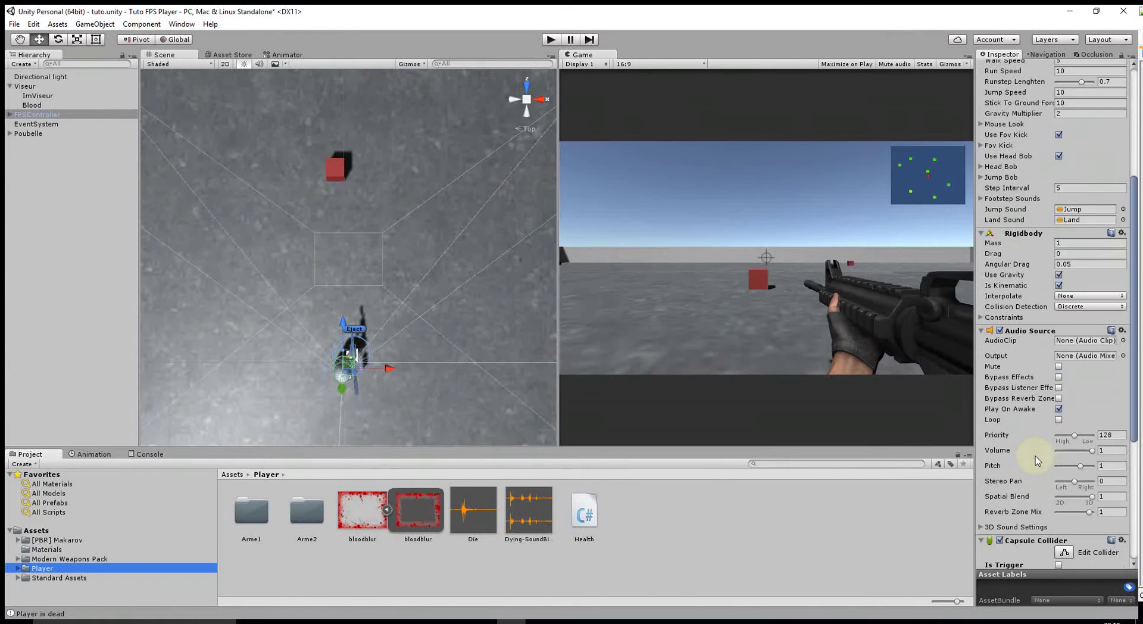
scroll(1036, 456, down, 1)
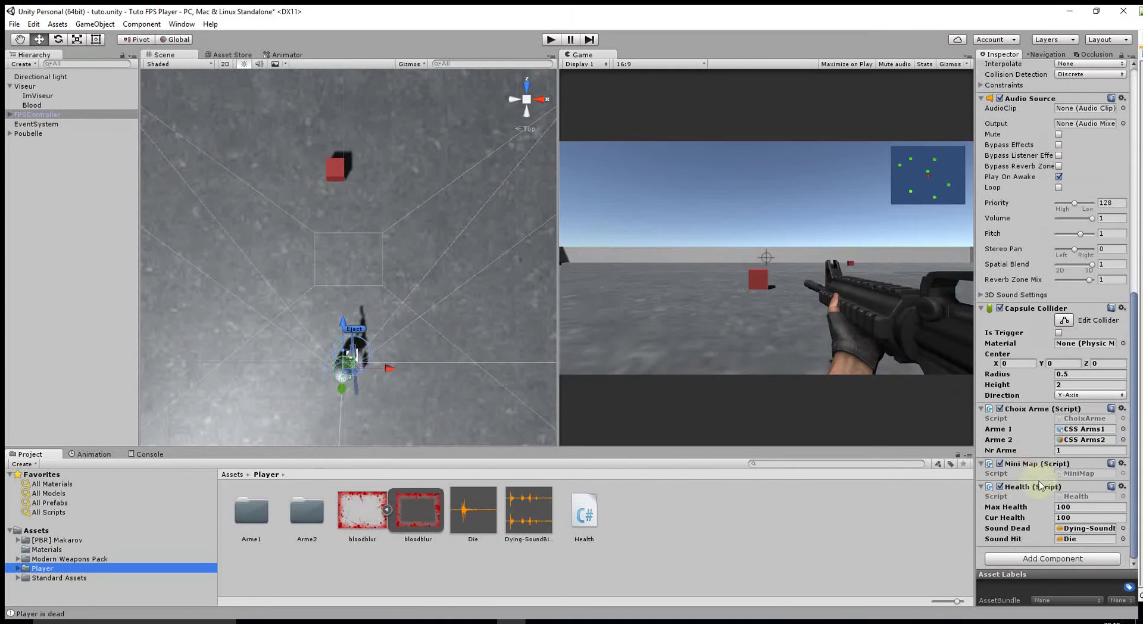
click(1037, 563)
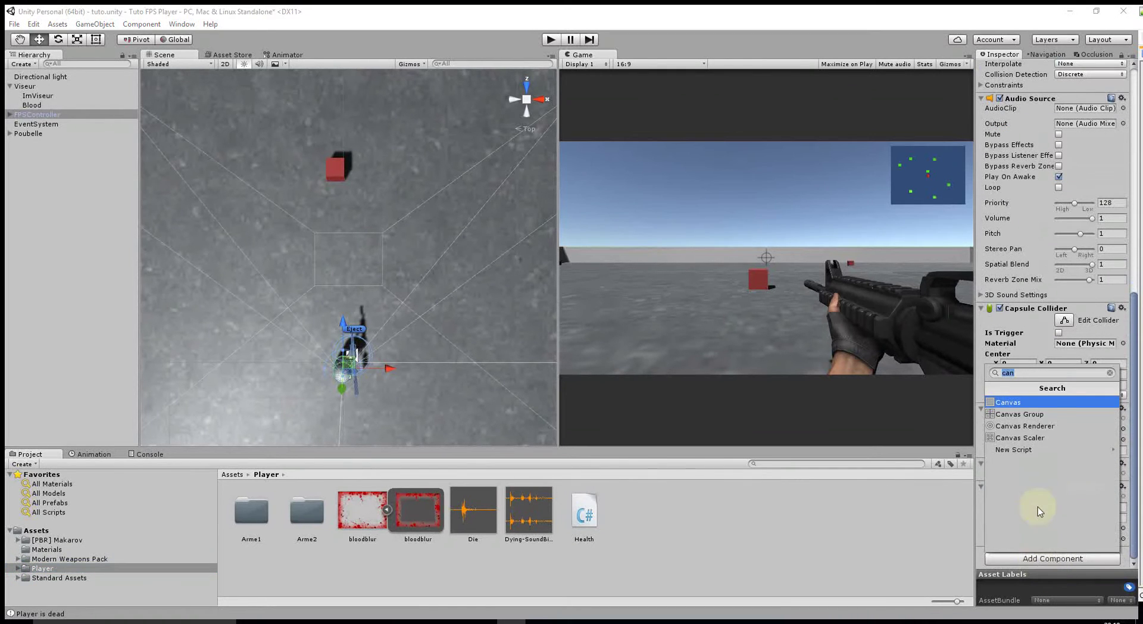
text(ani)
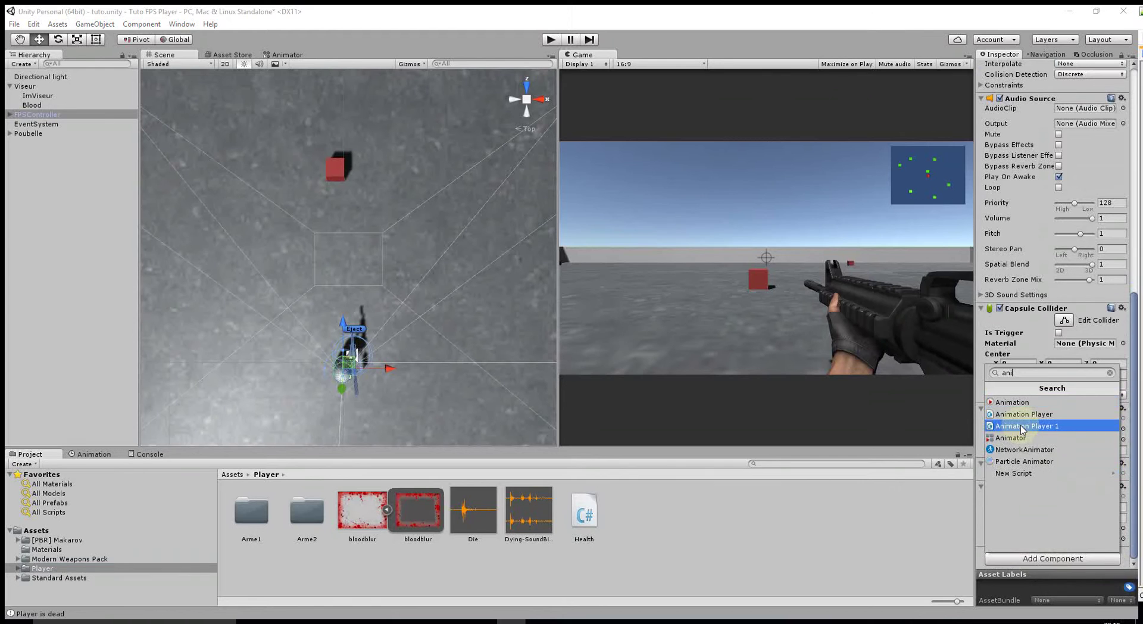
click(1013, 438)
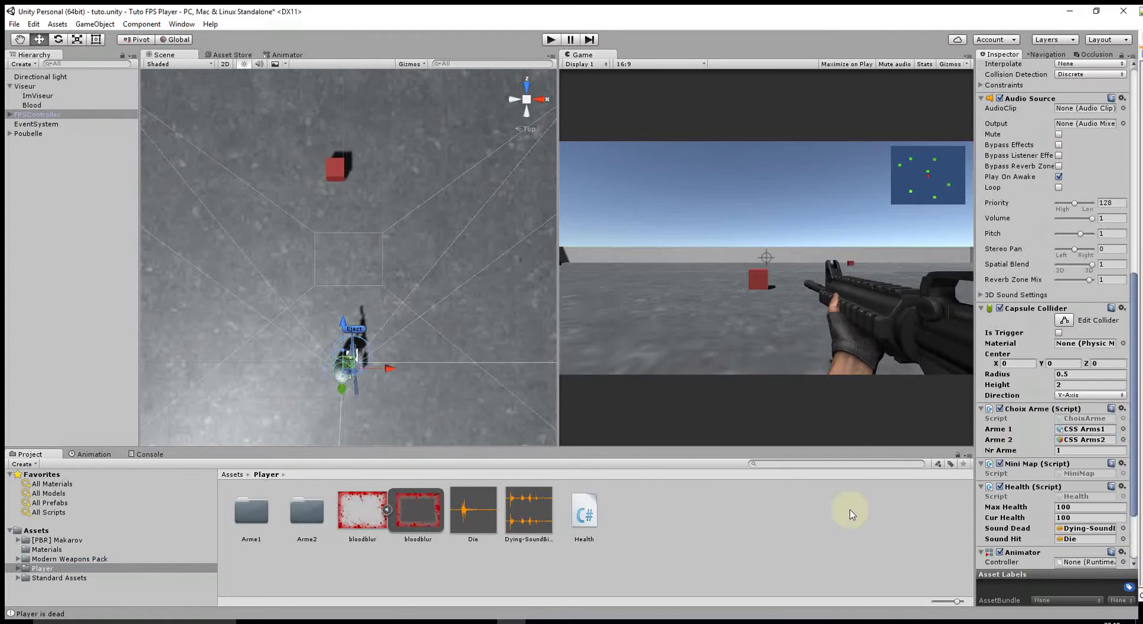
Create a new Animator Controller named PlayerDead in the Player folder.
right_click(633, 543)
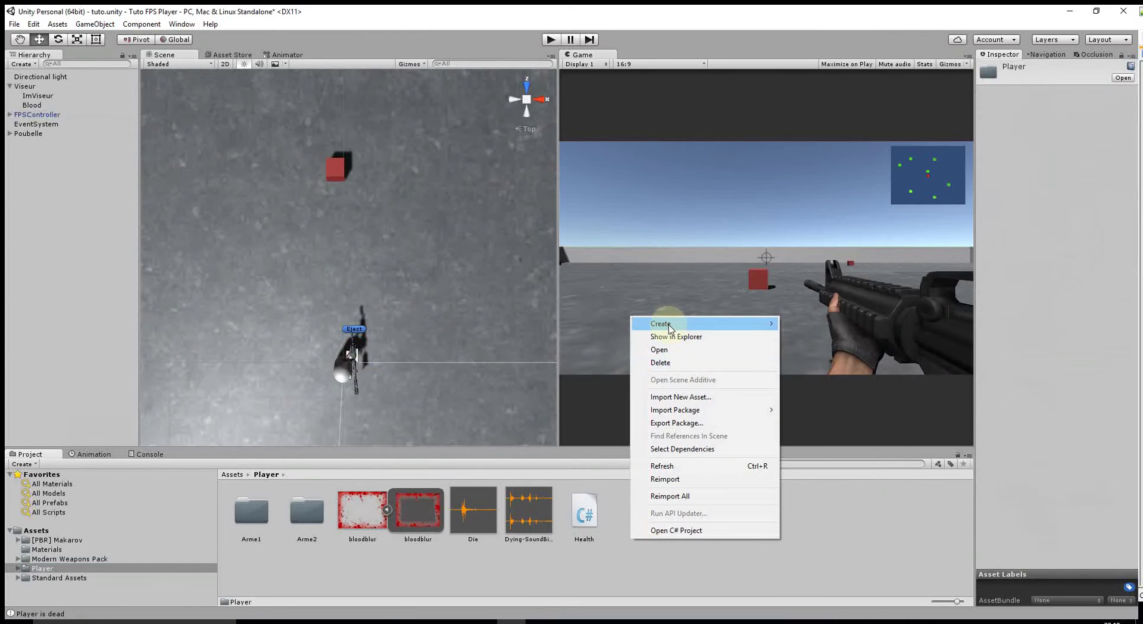
mouse_move(663, 324)
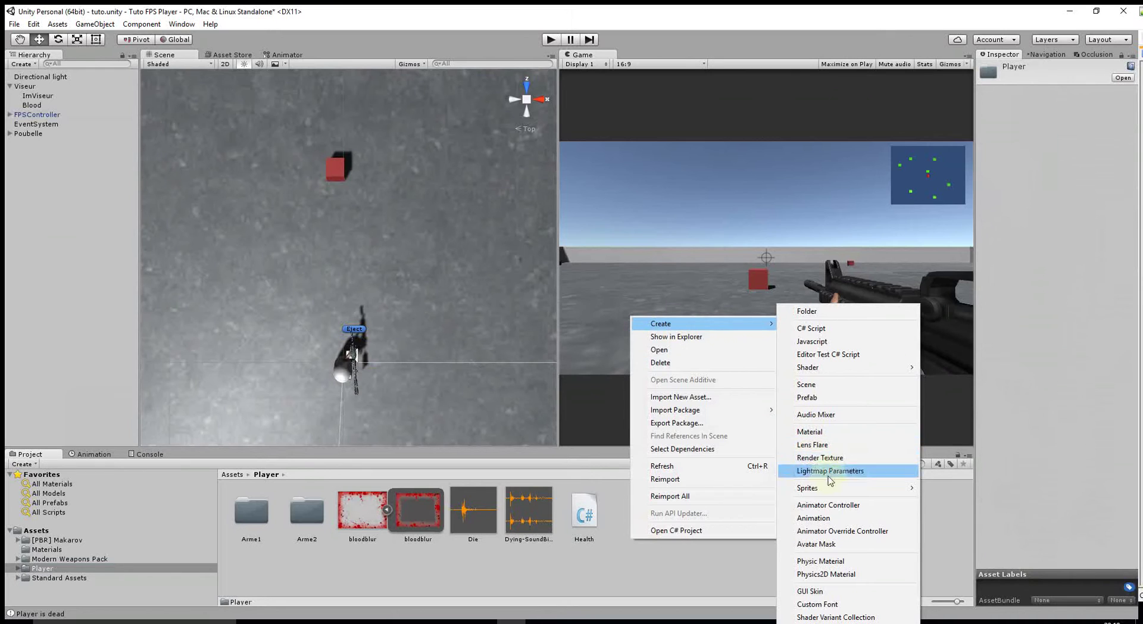
click(819, 508)
text(P)
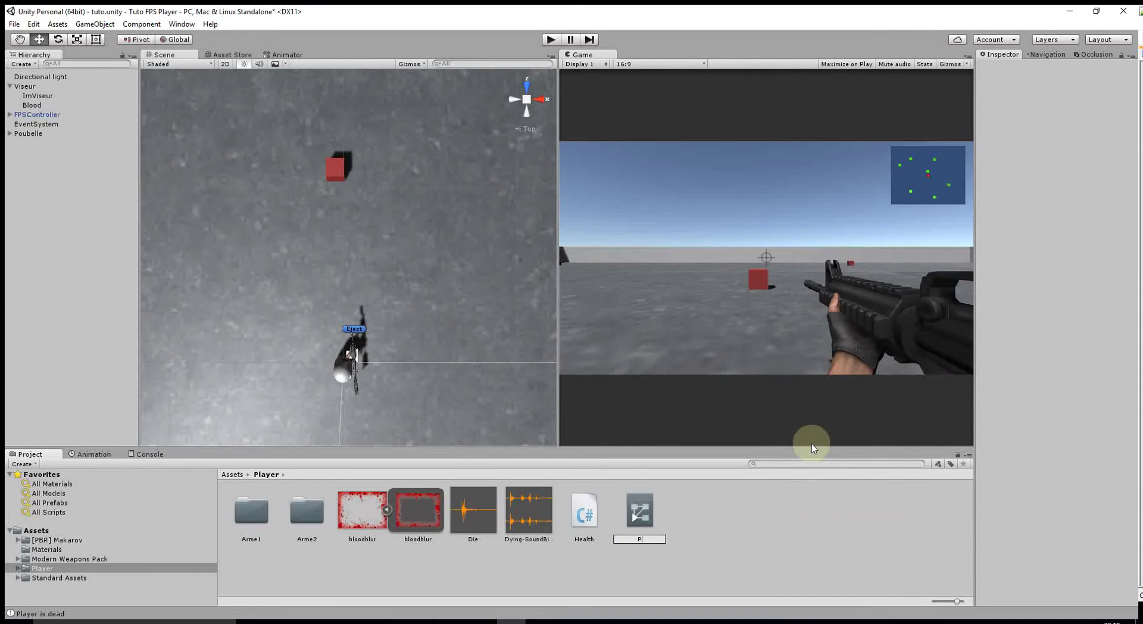
text(layerDead)
key(Return)
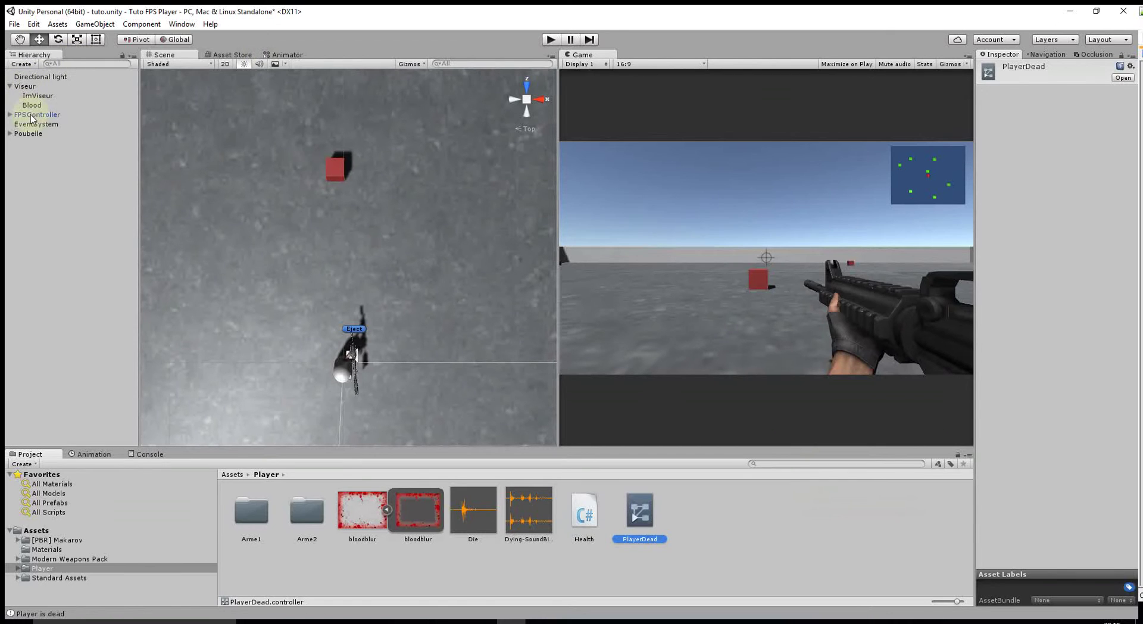
Assign the PlayerDead controller to the FPSController's Animator Controller field.
click(36, 114)
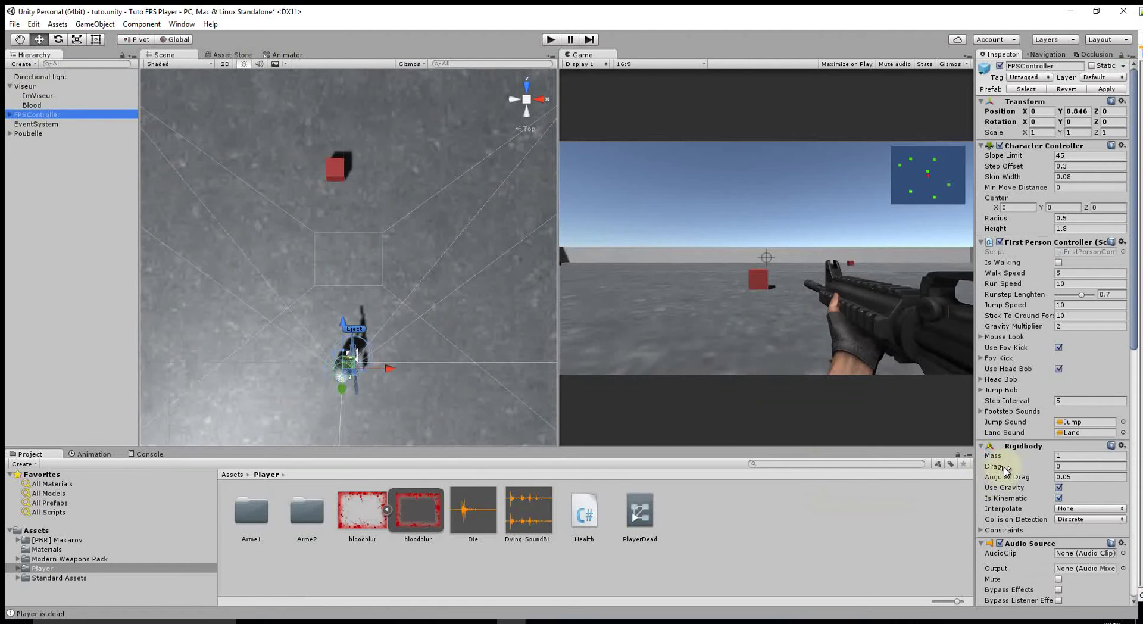
scroll(1021, 512, down, 10)
scroll(1025, 523, down, 5)
drag(642, 513, 1076, 510)
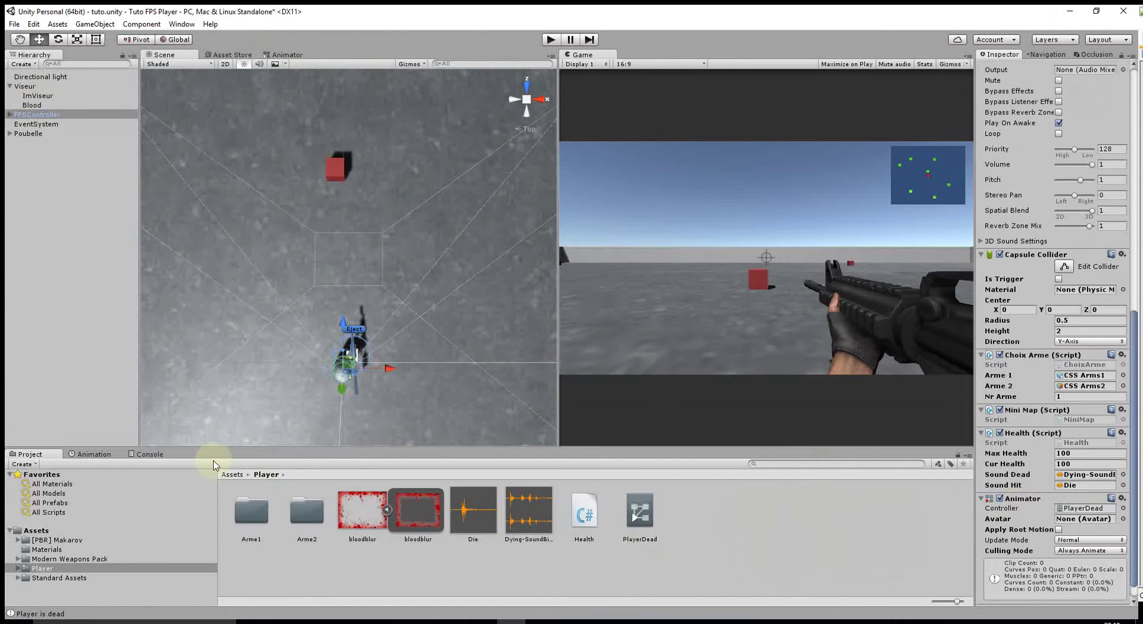
From the Animation window, create and save a PlayerDead animation clip in Assets/Player.
click(94, 454)
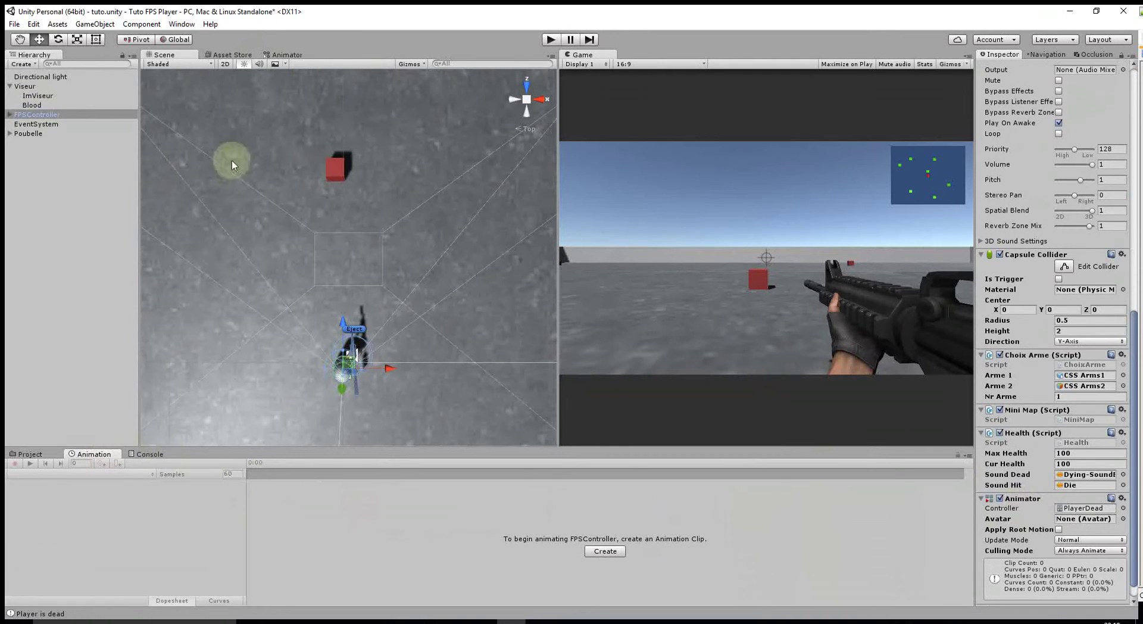
click(183, 25)
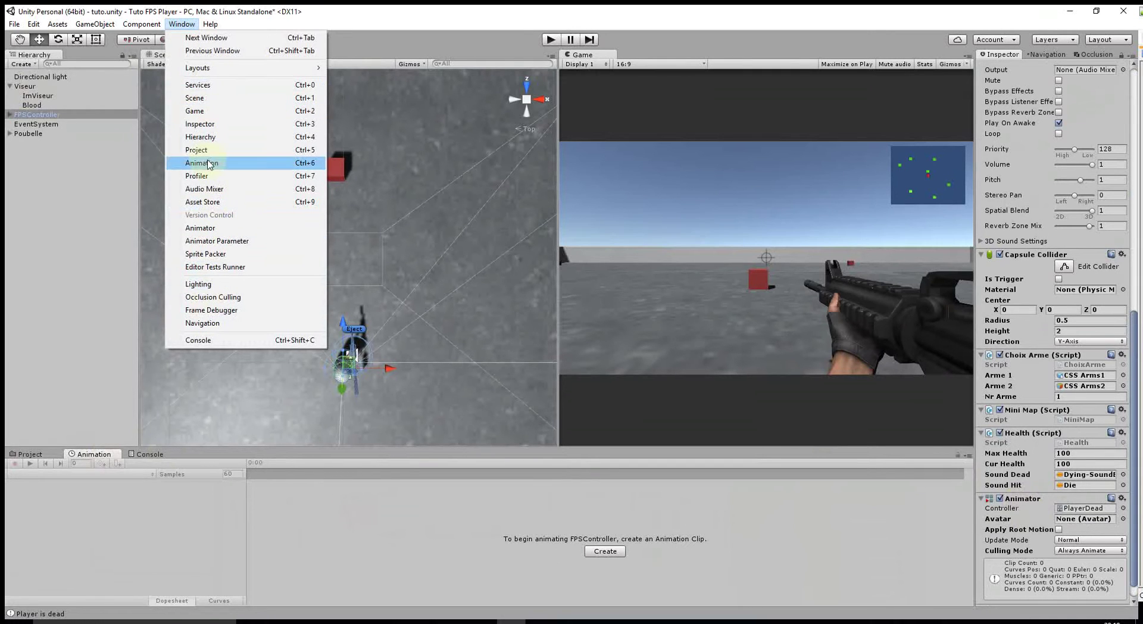
click(605, 551)
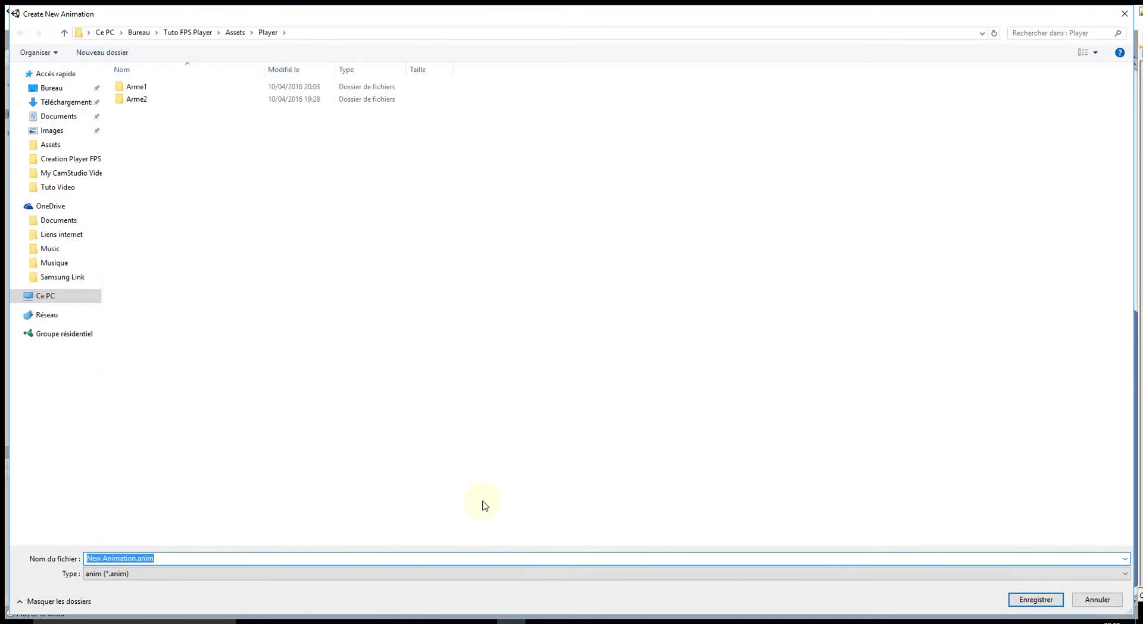
text(PlayerDead)
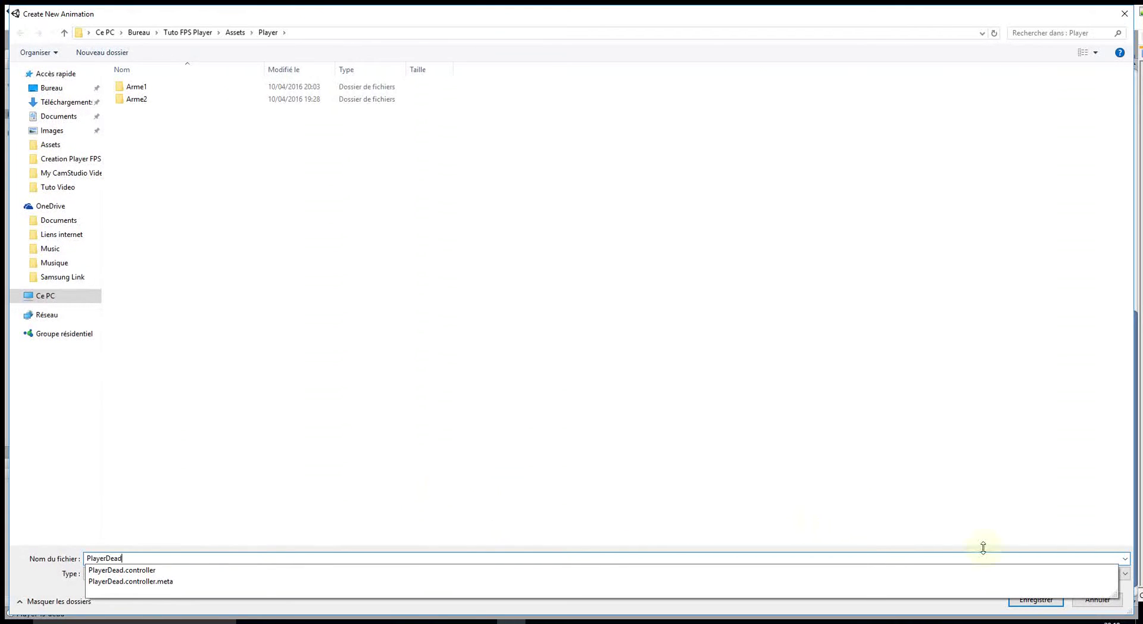
click(1033, 600)
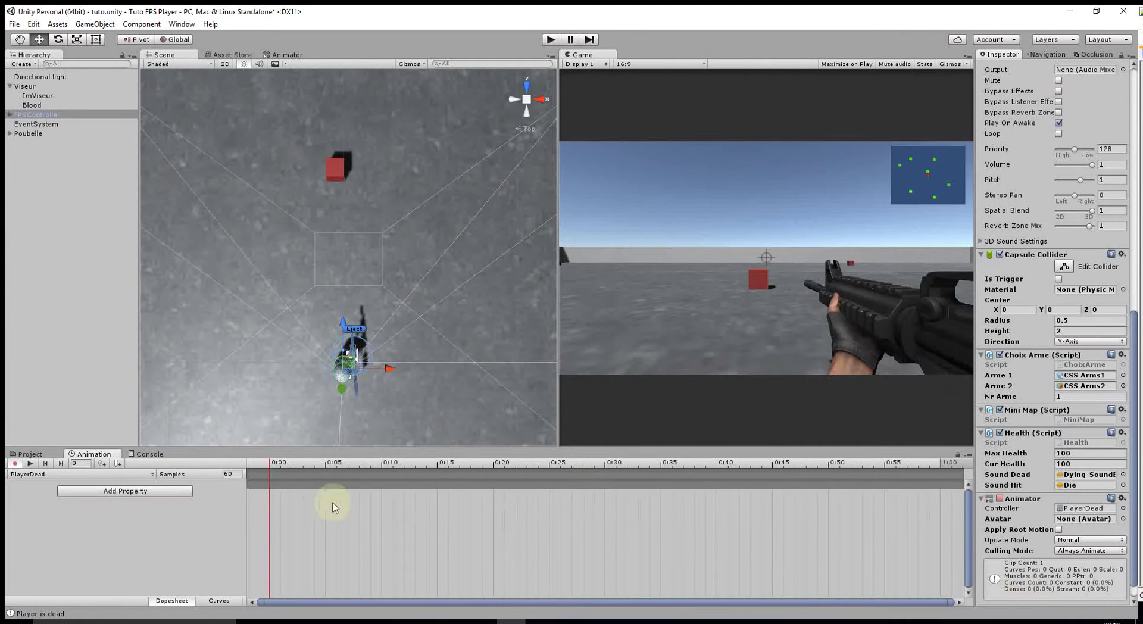
Add Transform Position and Rotation properties to the PlayerDead clip.
click(127, 493)
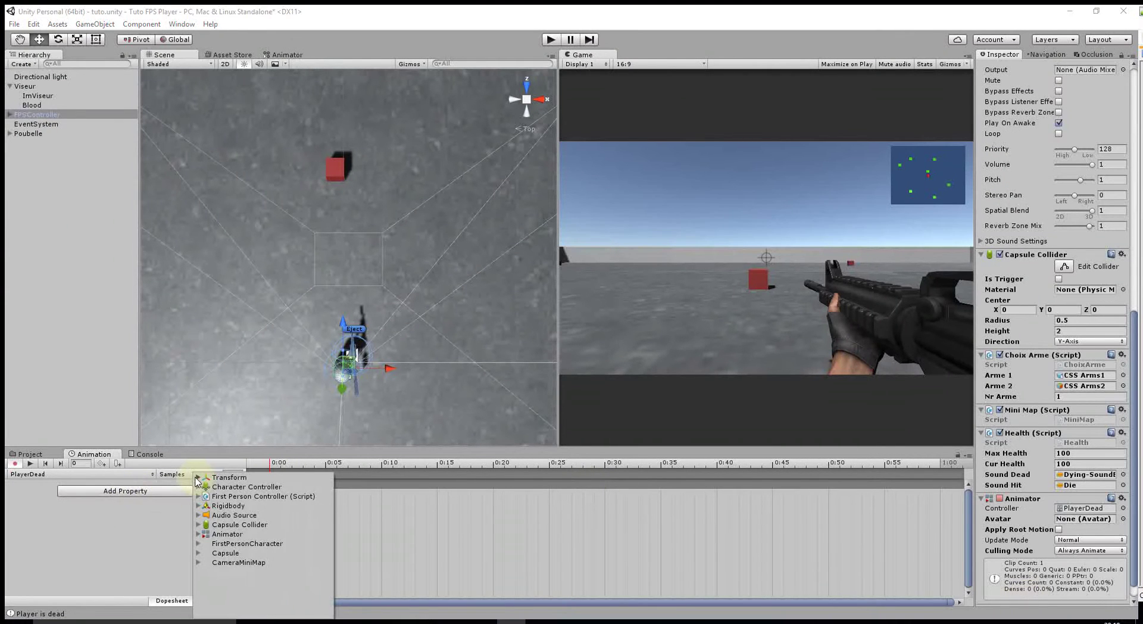
click(198, 478)
click(327, 486)
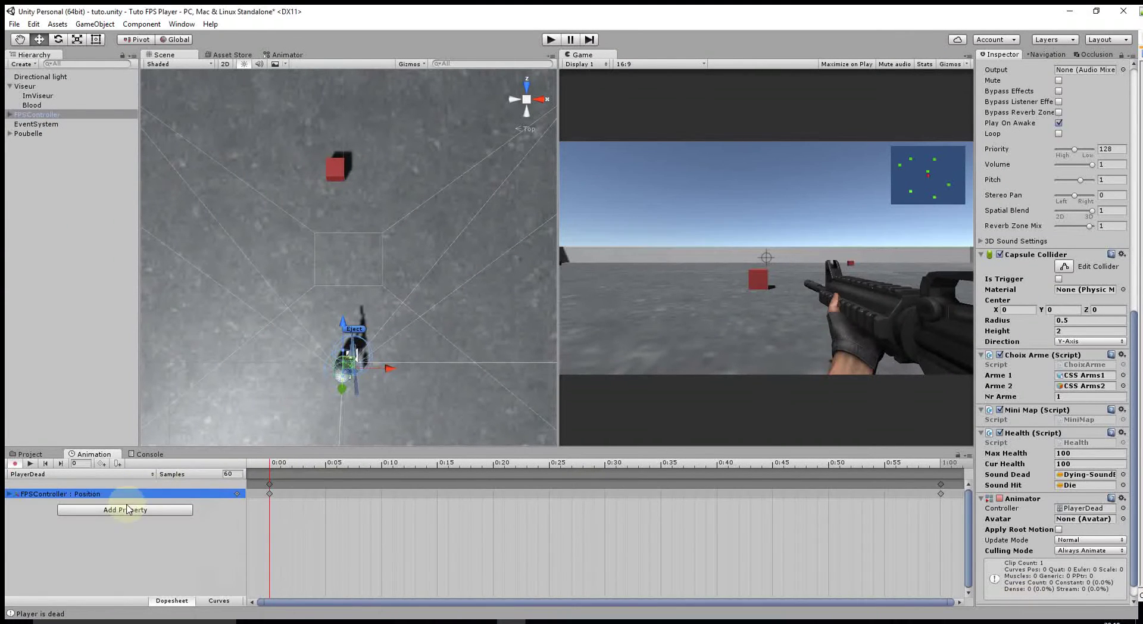
click(127, 509)
click(199, 477)
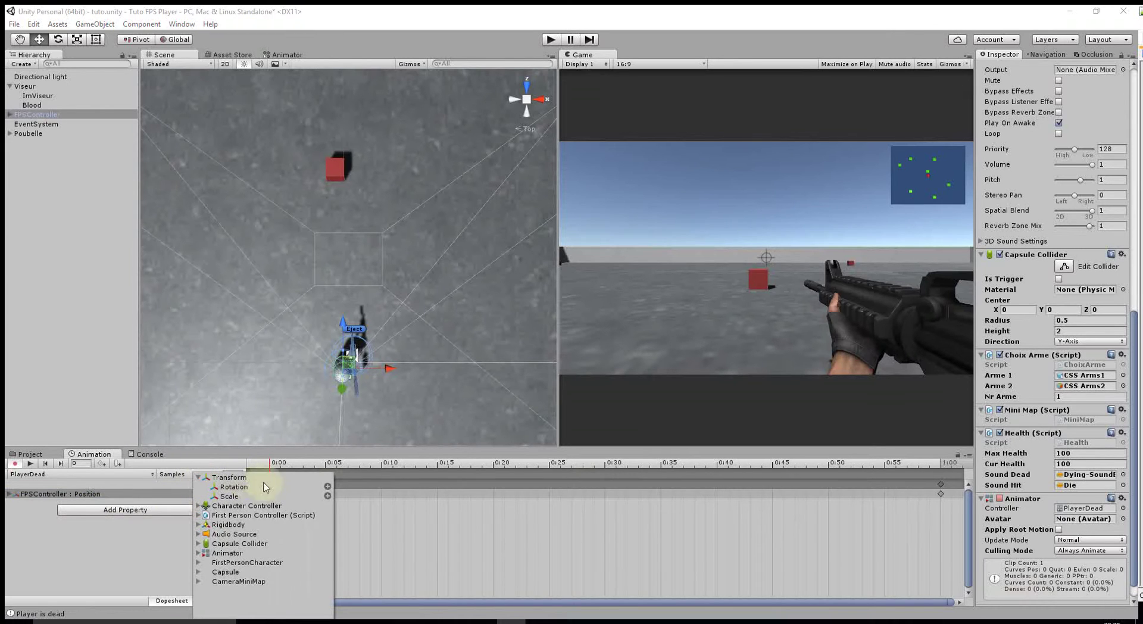
click(327, 487)
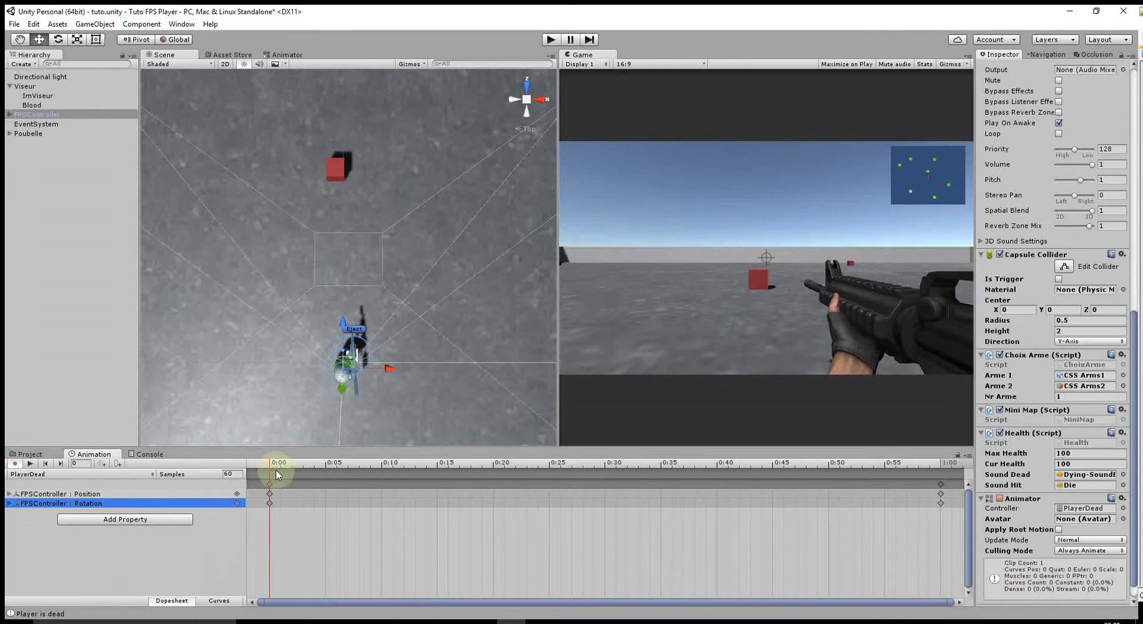
Move the playhead to 0:20 and frame the selected FPSController in a side view.
drag(269, 469, 560, 487)
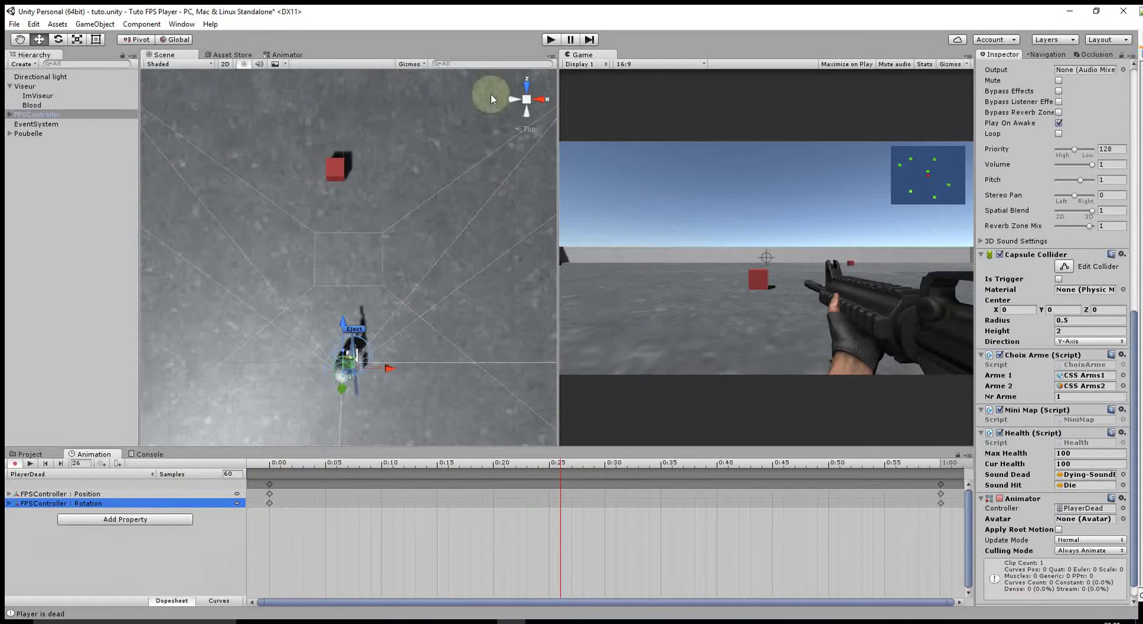
click(526, 112)
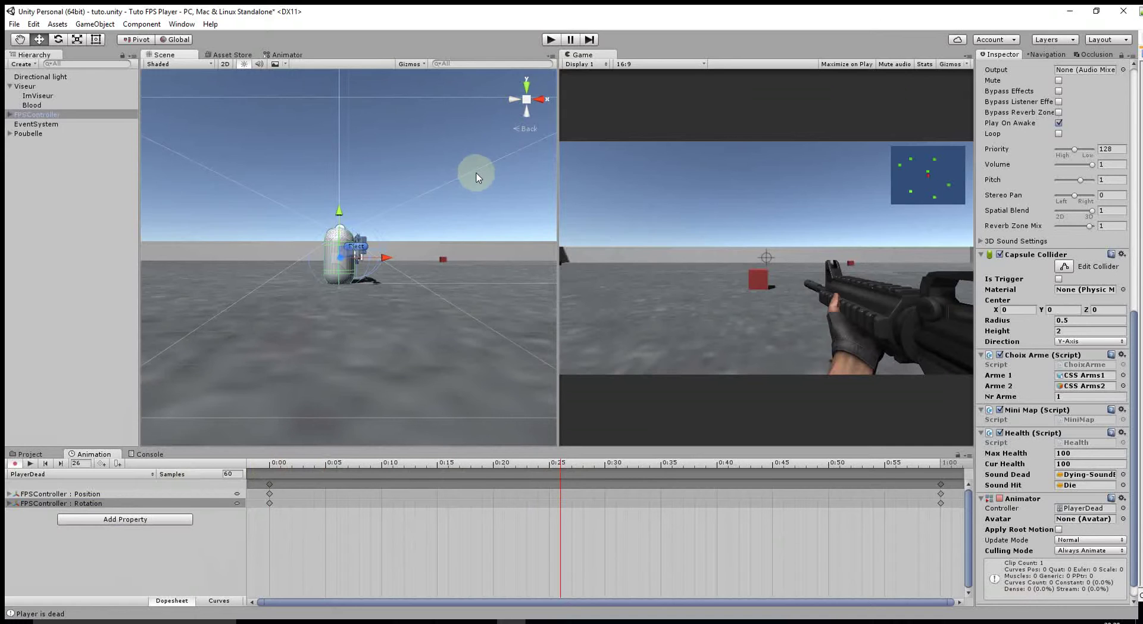
click(534, 120)
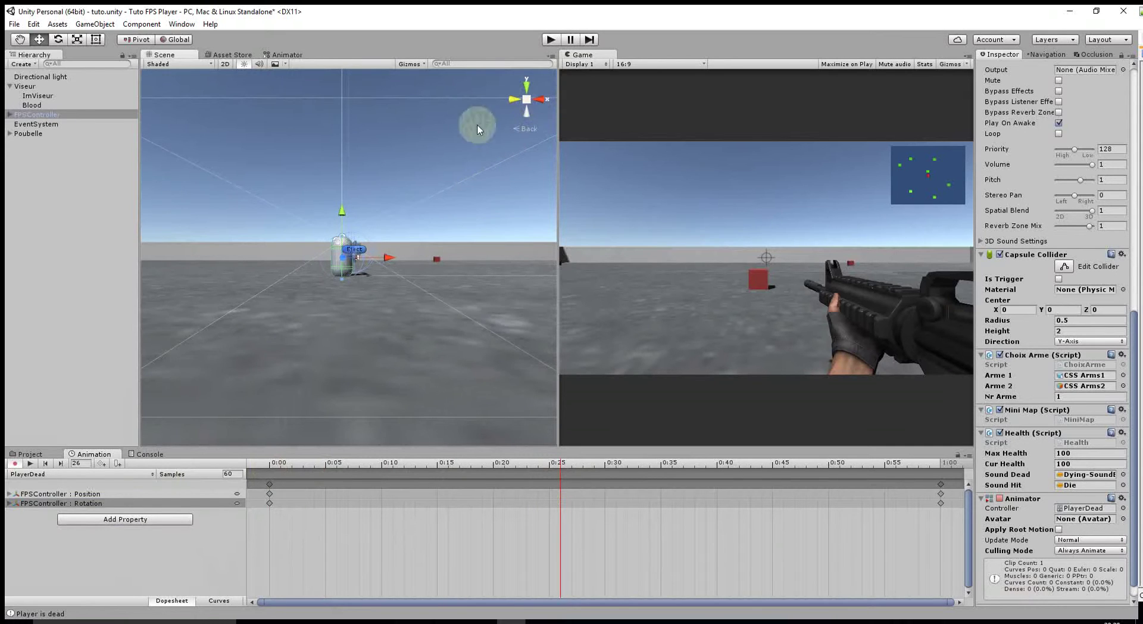
alt+drag(477, 125, 419, 351)
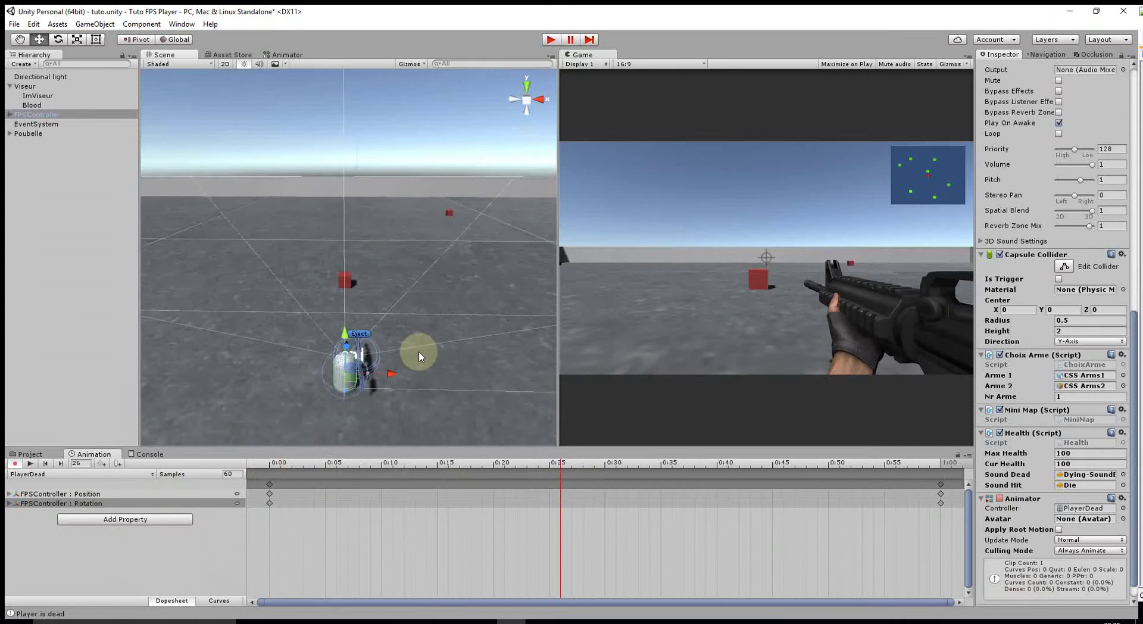
alt+right_drag(419, 351, 415, 243)
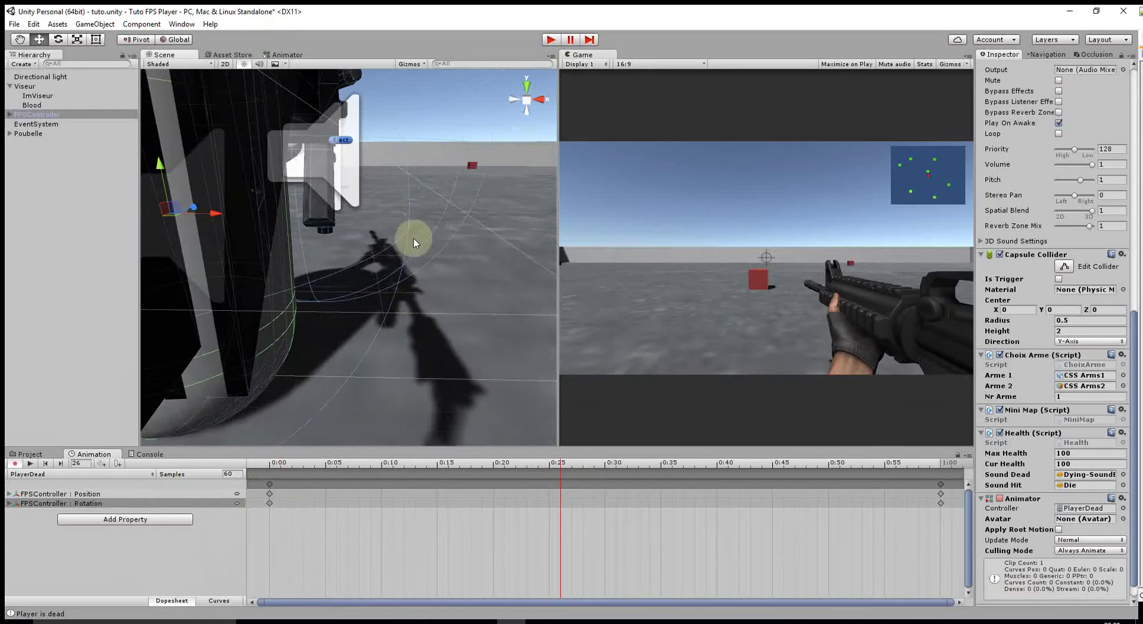
mouse_move(415, 243)
middle_down()
mouse_move(367, 266)
mouse_move(370, 281)
middle_up()
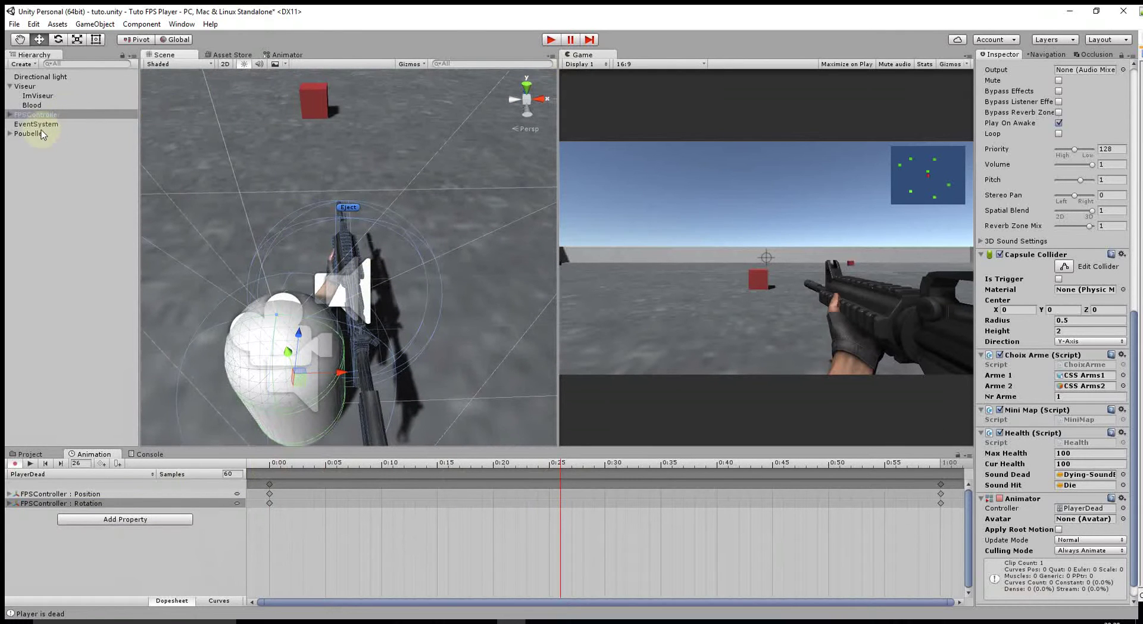
click(6, 117)
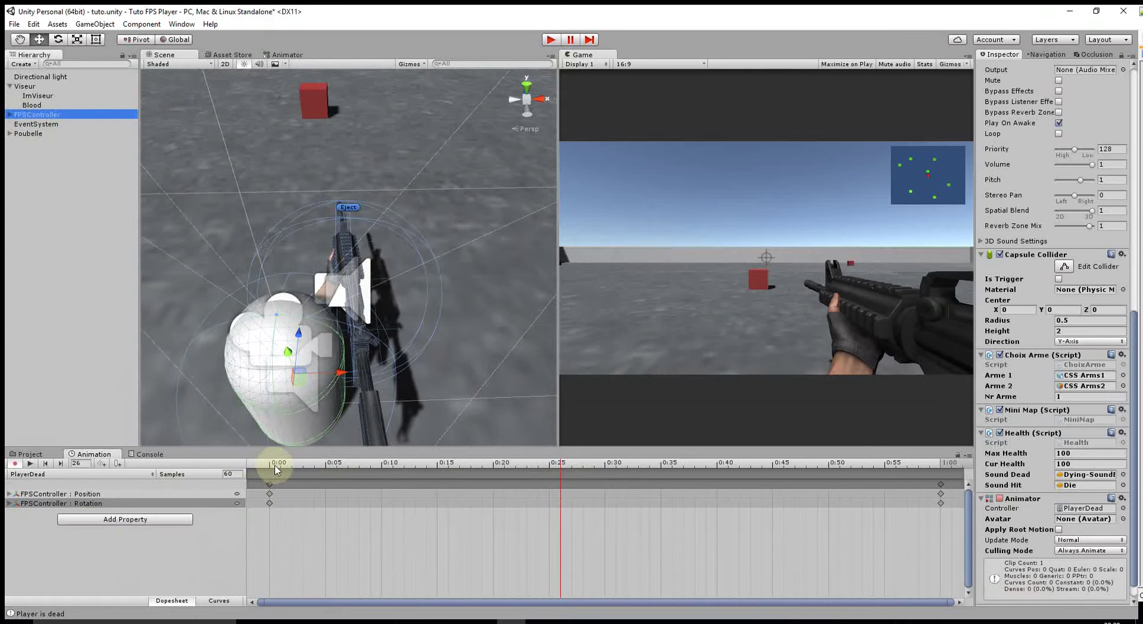
drag(275, 470, 503, 464)
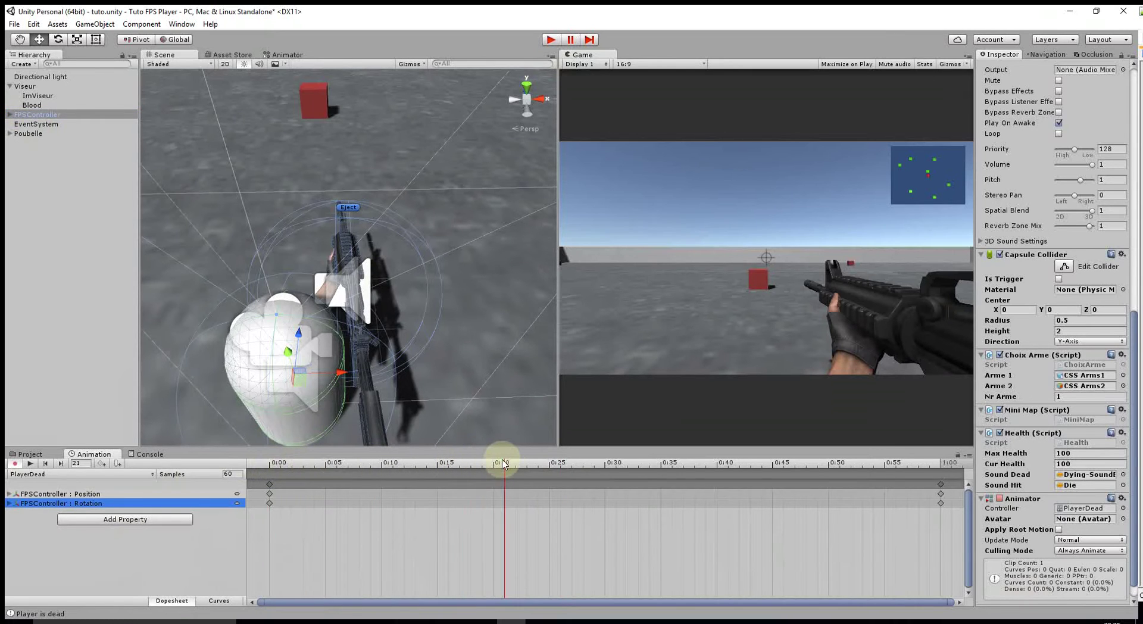
click(541, 106)
middle_drag(255, 158, 331, 318)
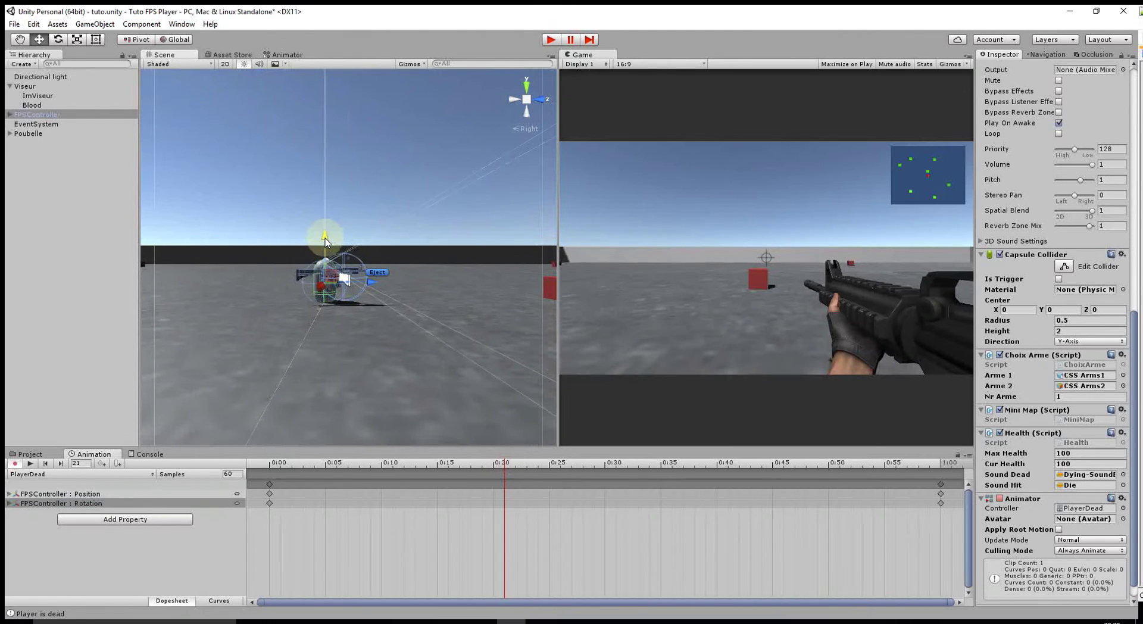
At 0:20, lower the FPSController and tilt it onto its side, then scrub back to the first frame.
drag(325, 237, 326, 260)
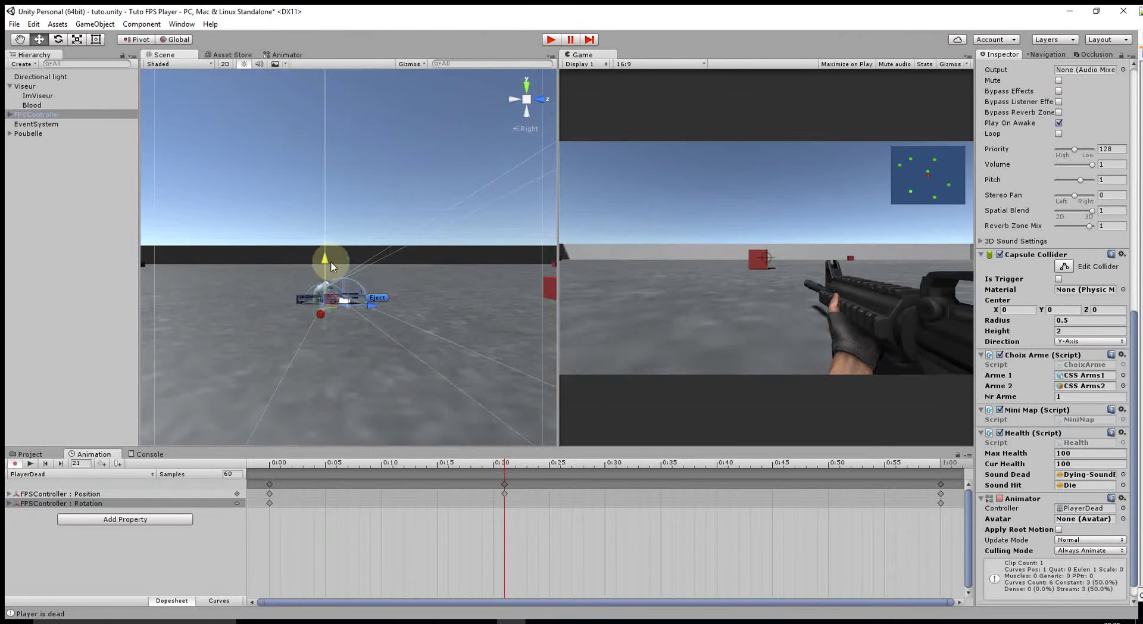
click(60, 42)
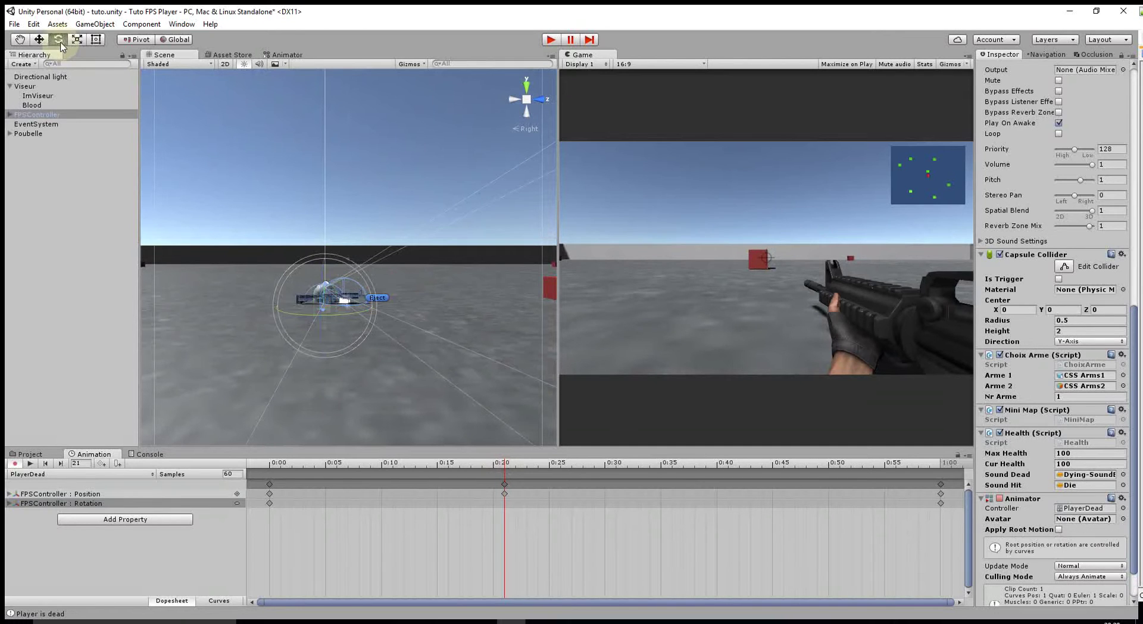
click(513, 98)
drag(276, 326, 375, 423)
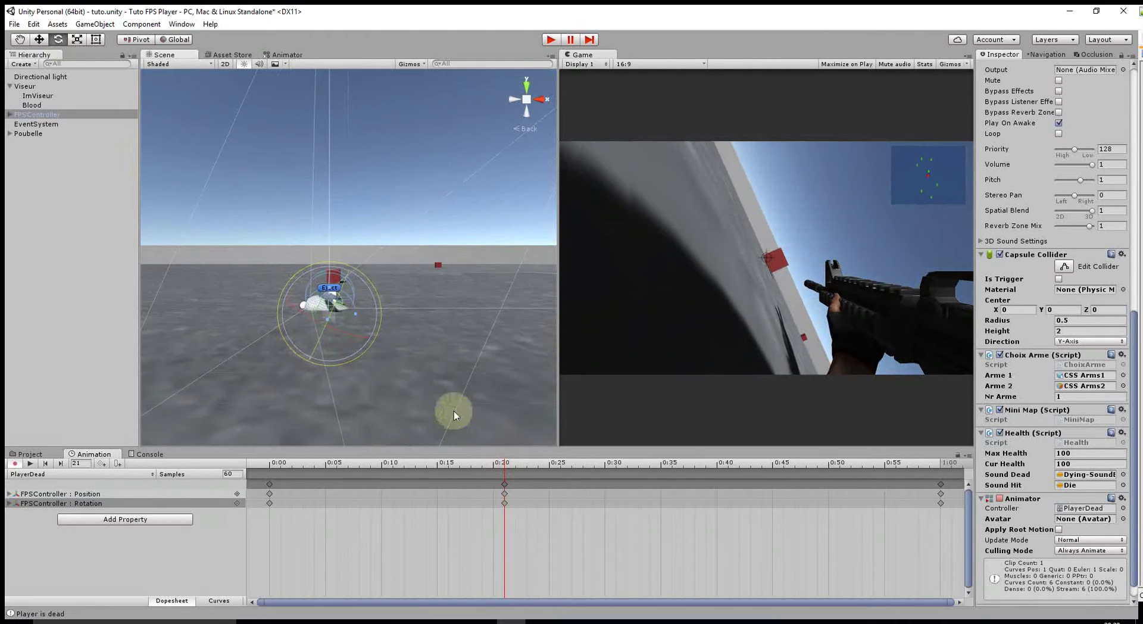
click(496, 478)
mouse_move(474, 473)
mouse_down()
mouse_move(243, 476)
mouse_move(544, 473)
mouse_move(504, 478)
mouse_up()
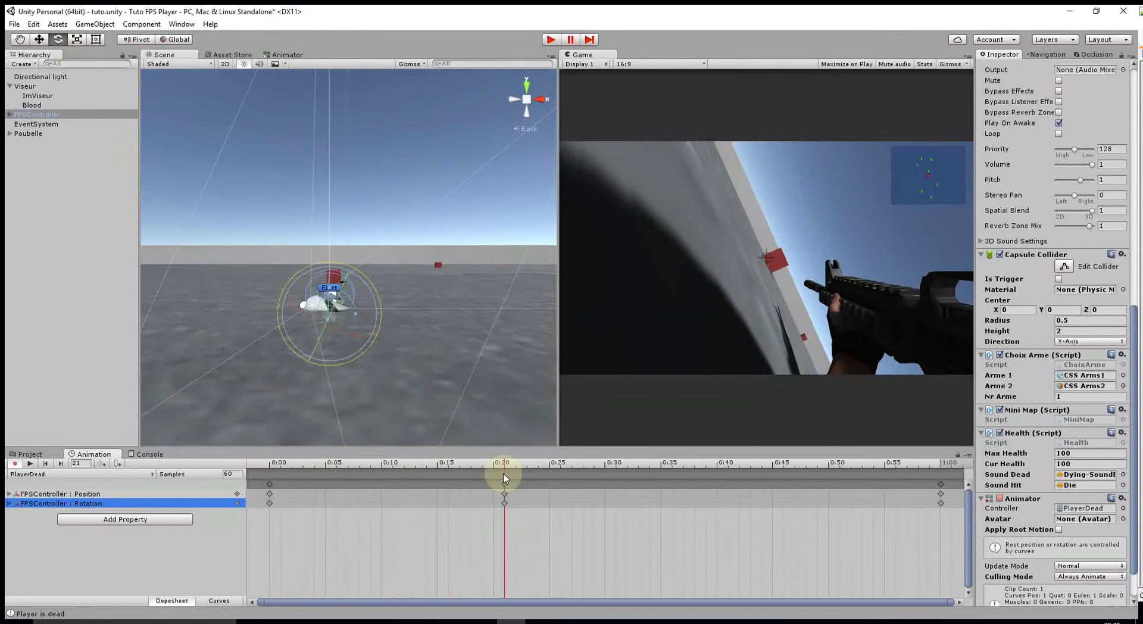
drag(504, 478, 252, 474)
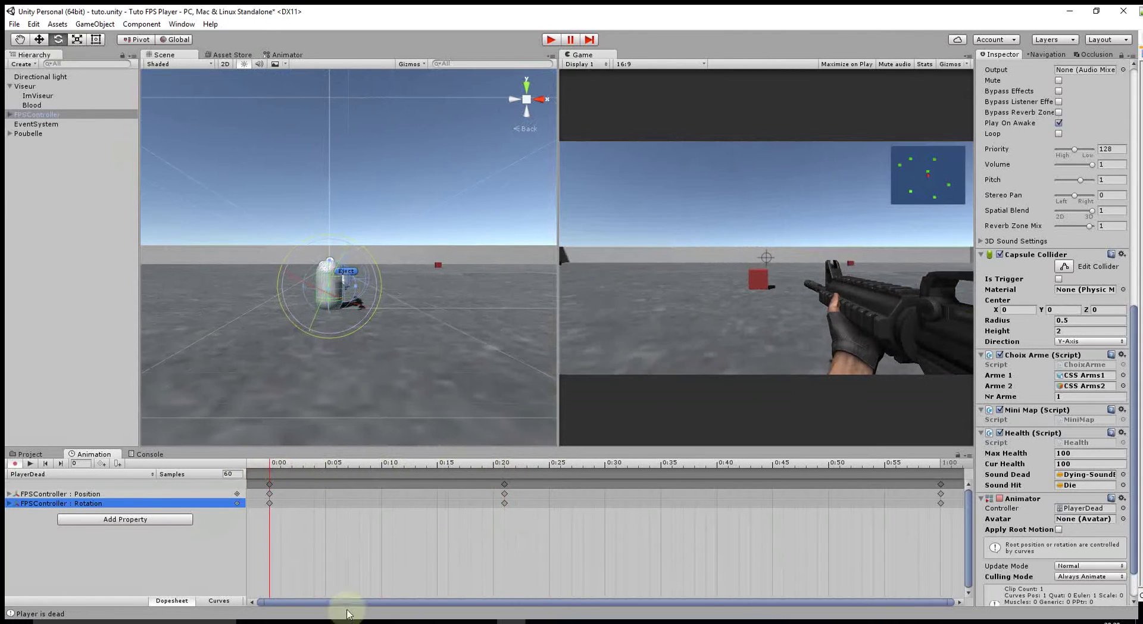
In the Animator graph, place the PlayerDead state beside Entry and open its clip.
click(278, 58)
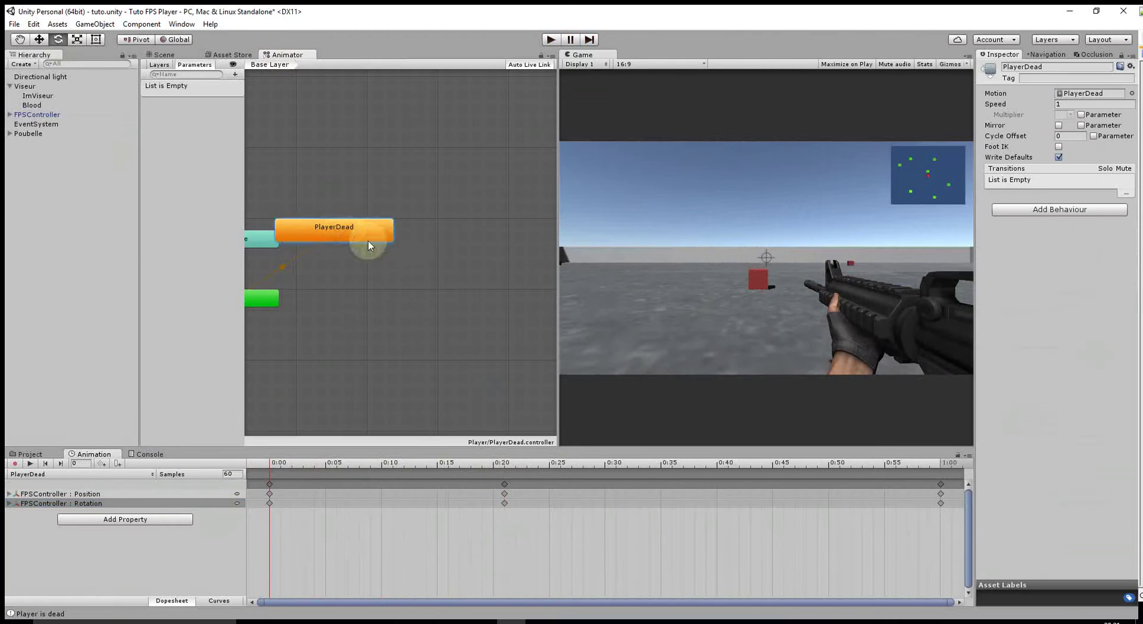
mouse_move(370, 242)
mouse_down()
mouse_move(439, 294)
mouse_move(376, 343)
mouse_up()
key(a)
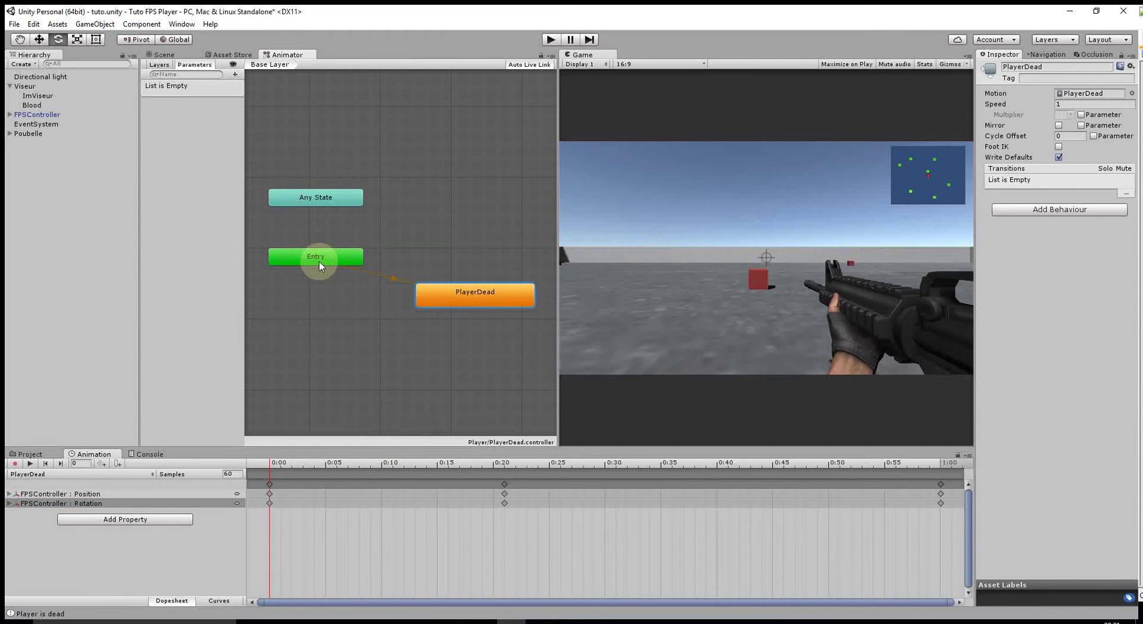
drag(447, 300, 387, 311)
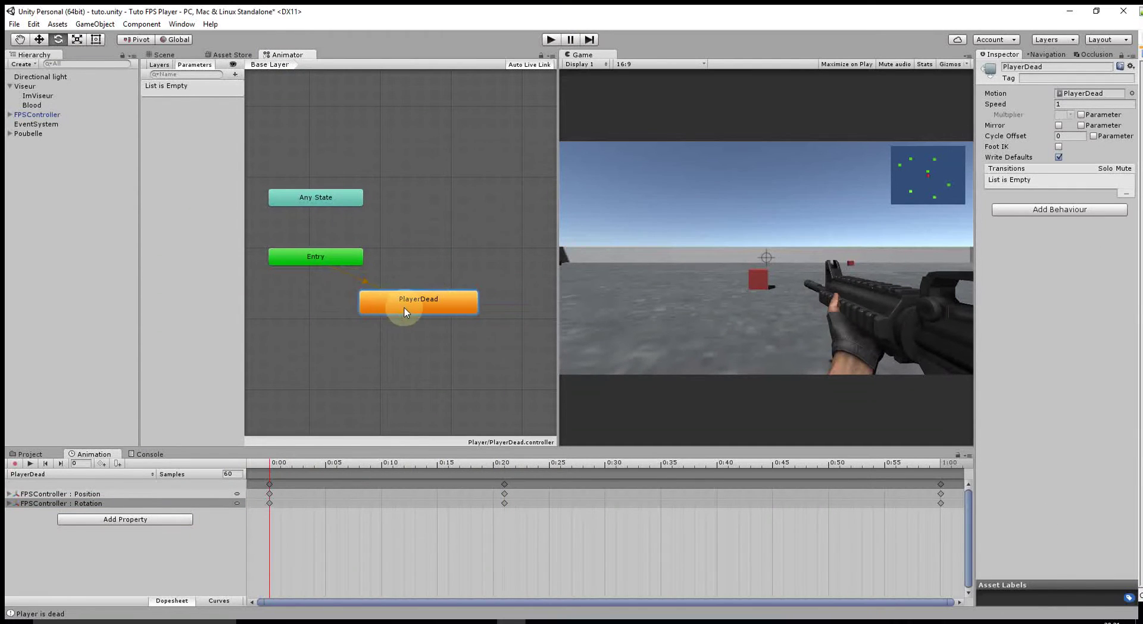
double_click(405, 309)
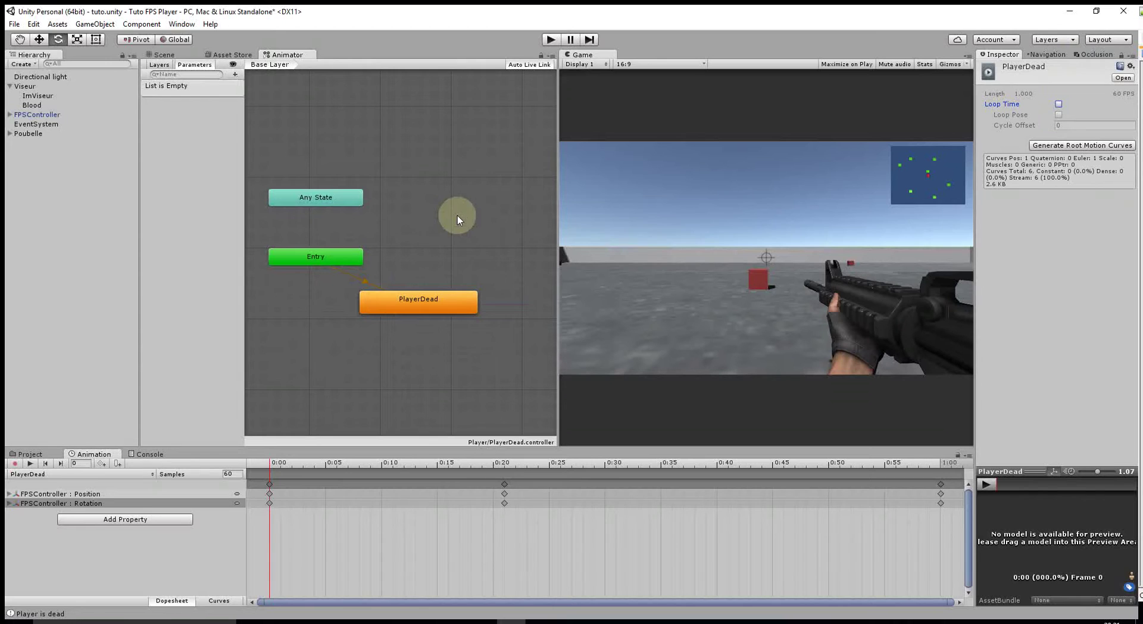
Play-test the death animation twice, then select the PlayerDead state to view its settings.
click(551, 40)
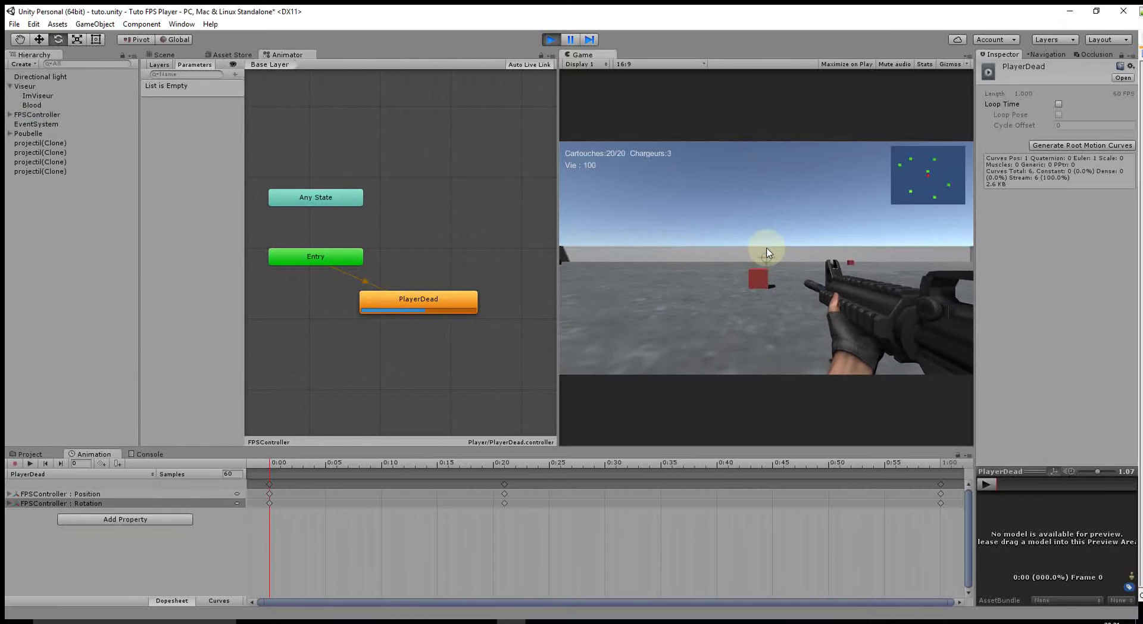
click(551, 40)
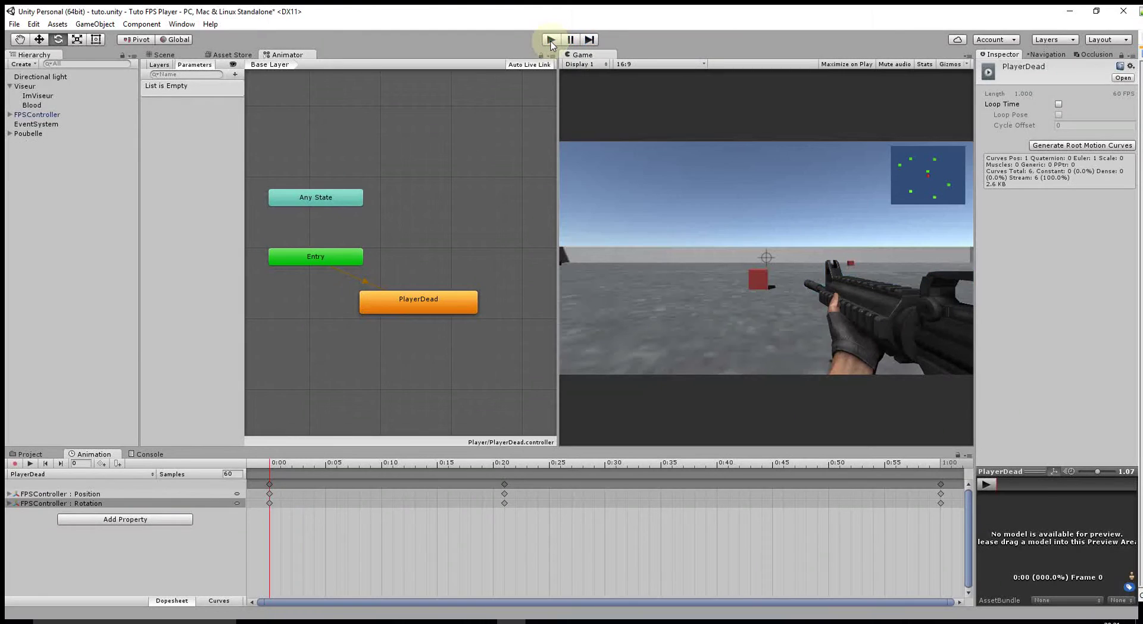
click(550, 40)
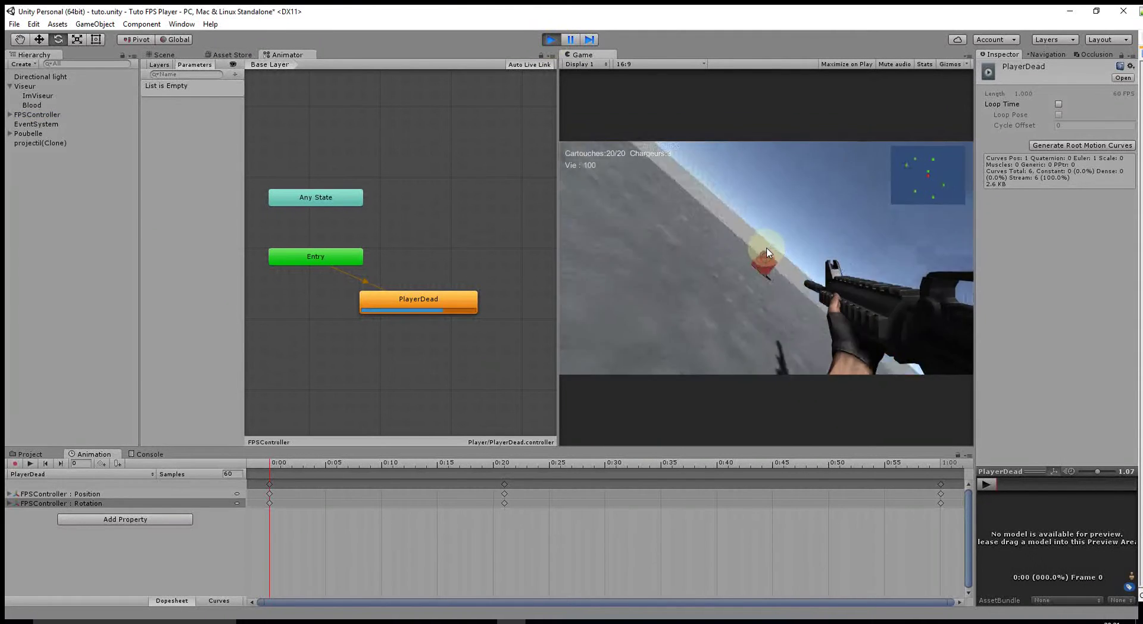
click(550, 39)
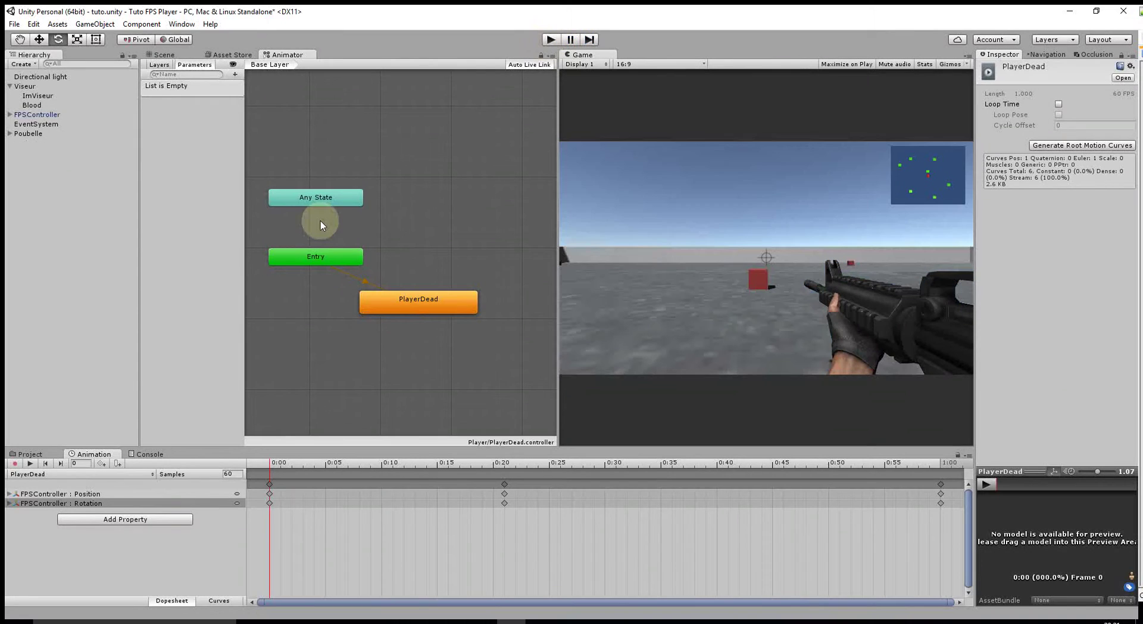
click(401, 305)
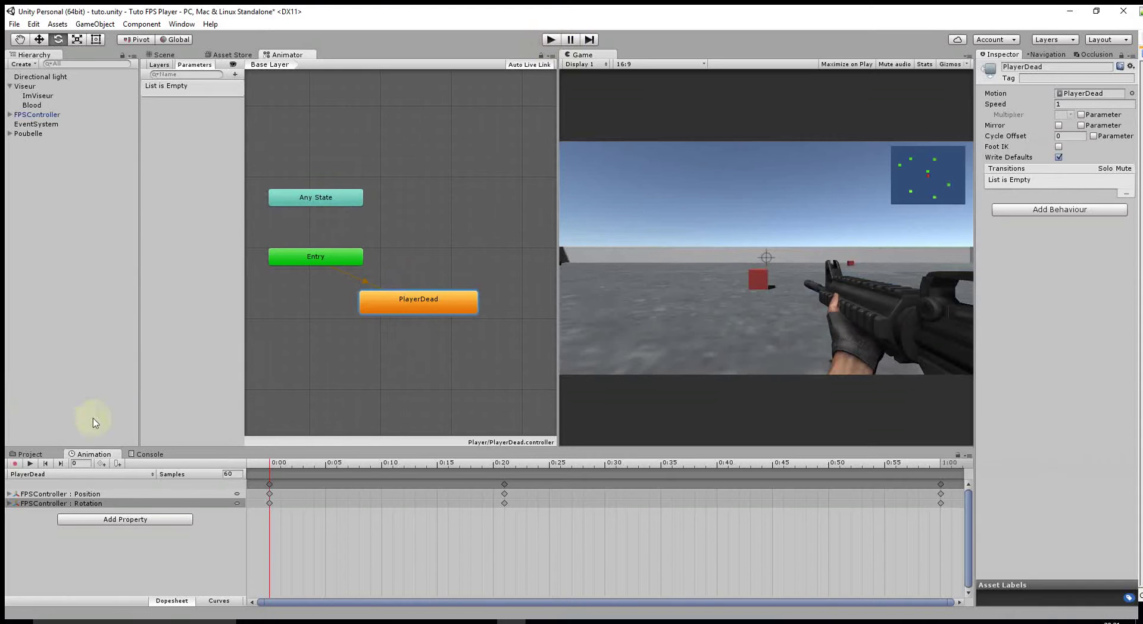
Open Assets/Player, select FPSController, and disable its Animator component.
click(40, 455)
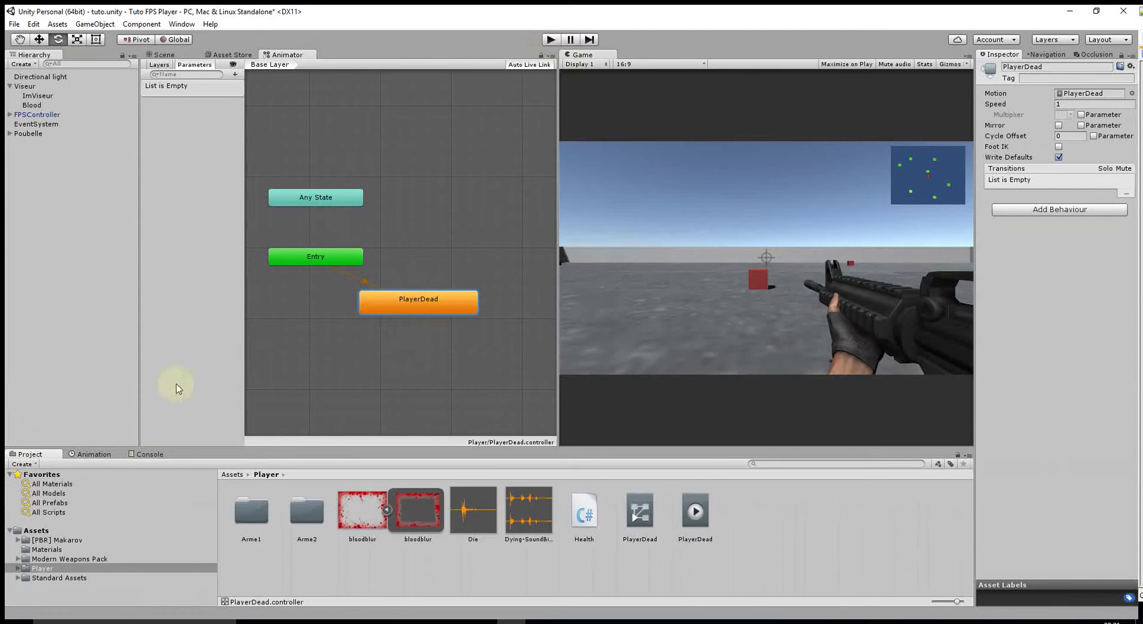
click(34, 115)
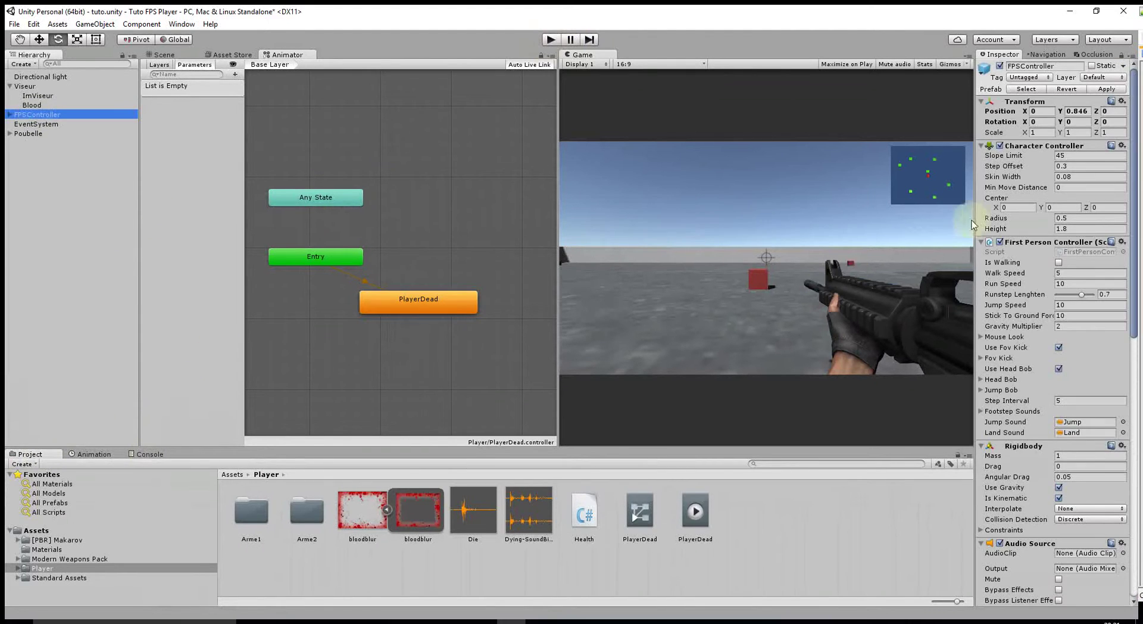
scroll(1024, 454, down, 4)
scroll(1024, 455, down, 4)
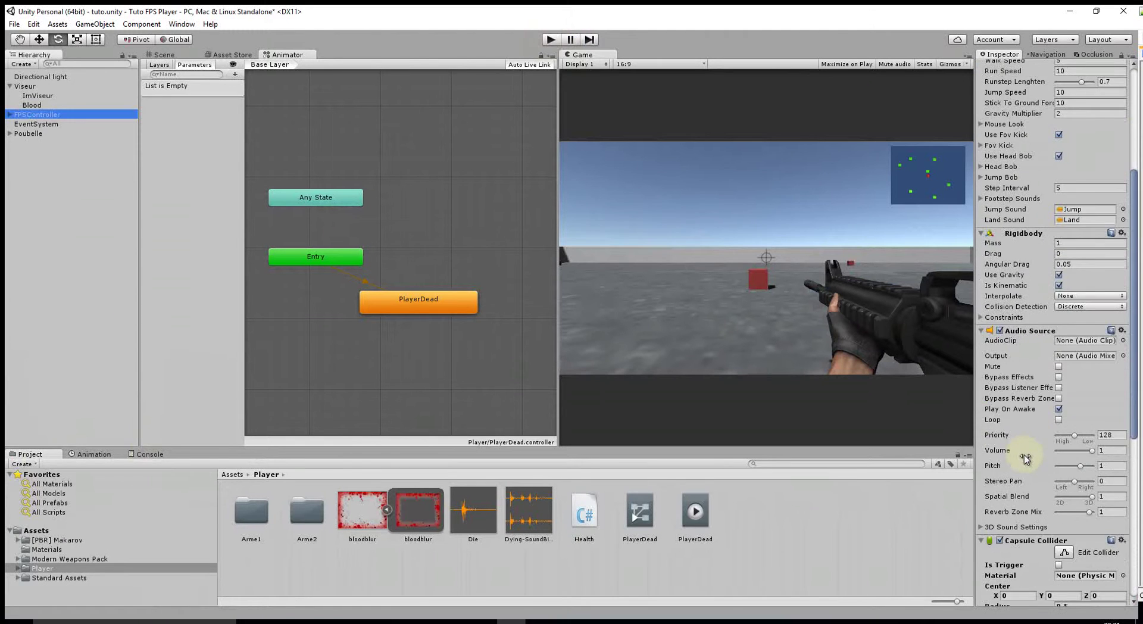
scroll(1025, 461, down, 5)
scroll(1026, 461, down, 3)
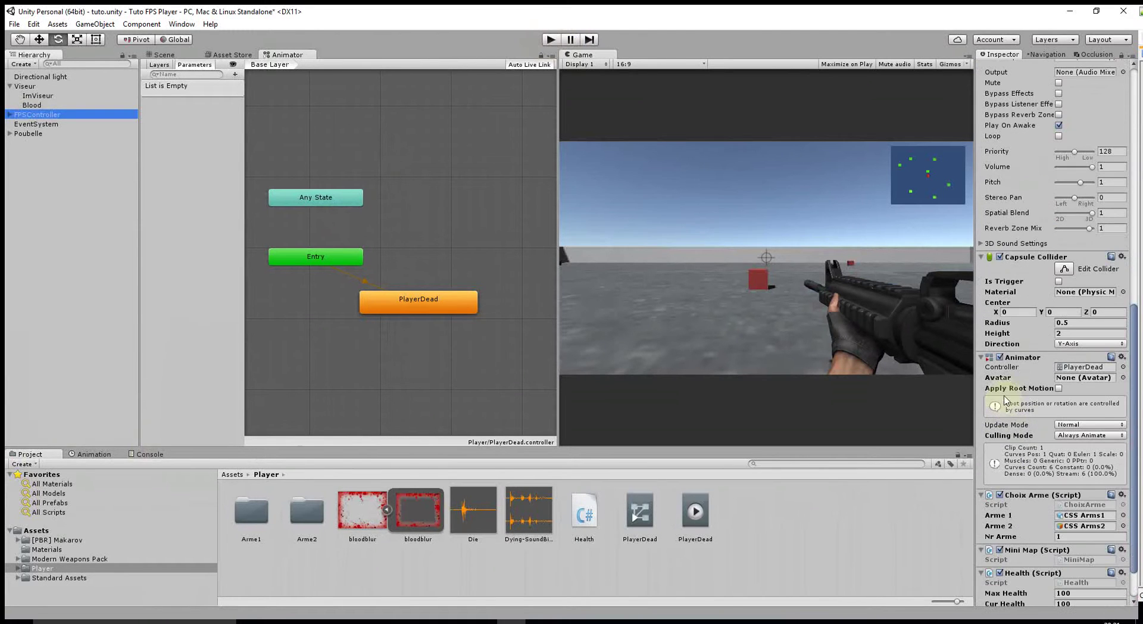
click(1000, 356)
Play-test by firing a couple of shots, then open Health.cs in Visual Studio.
click(551, 40)
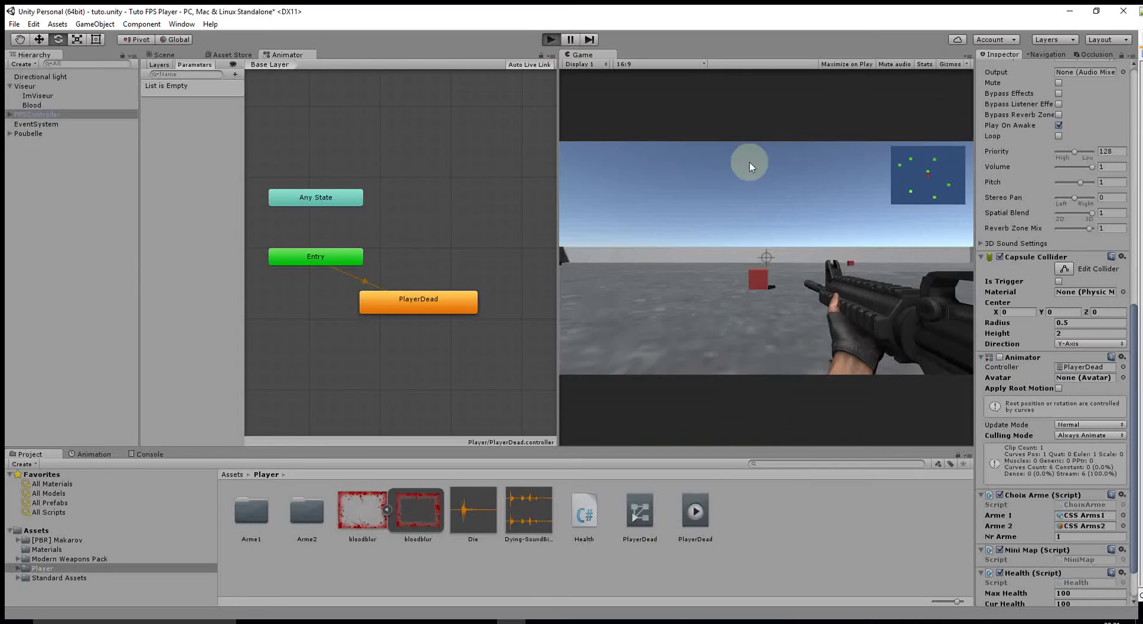
click(767, 255)
click(764, 252)
click(764, 252)
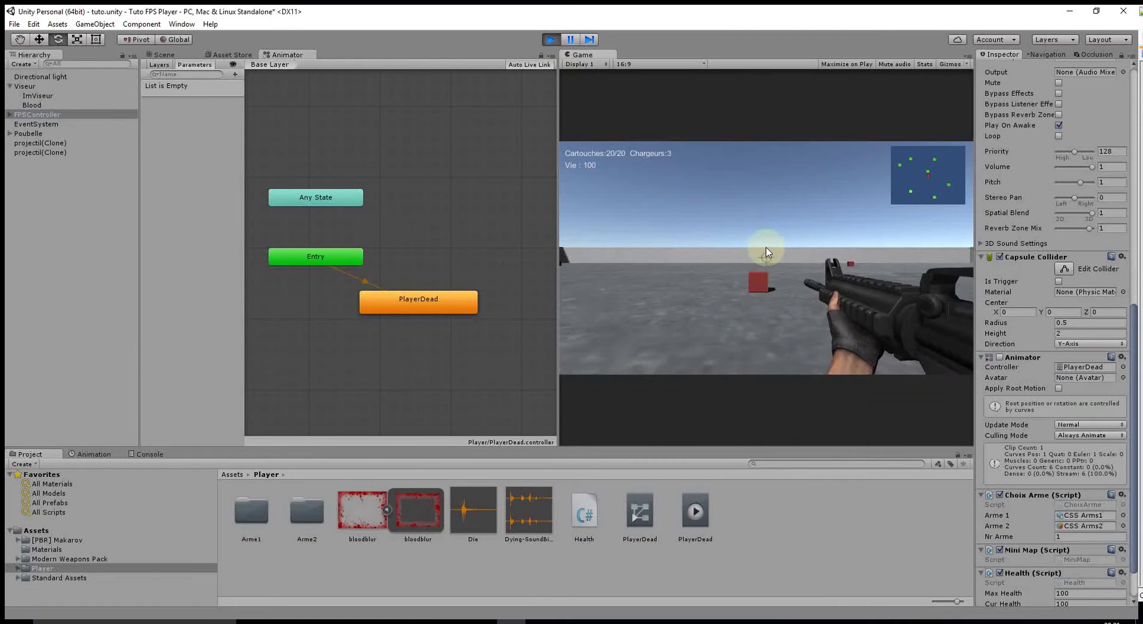
click(550, 41)
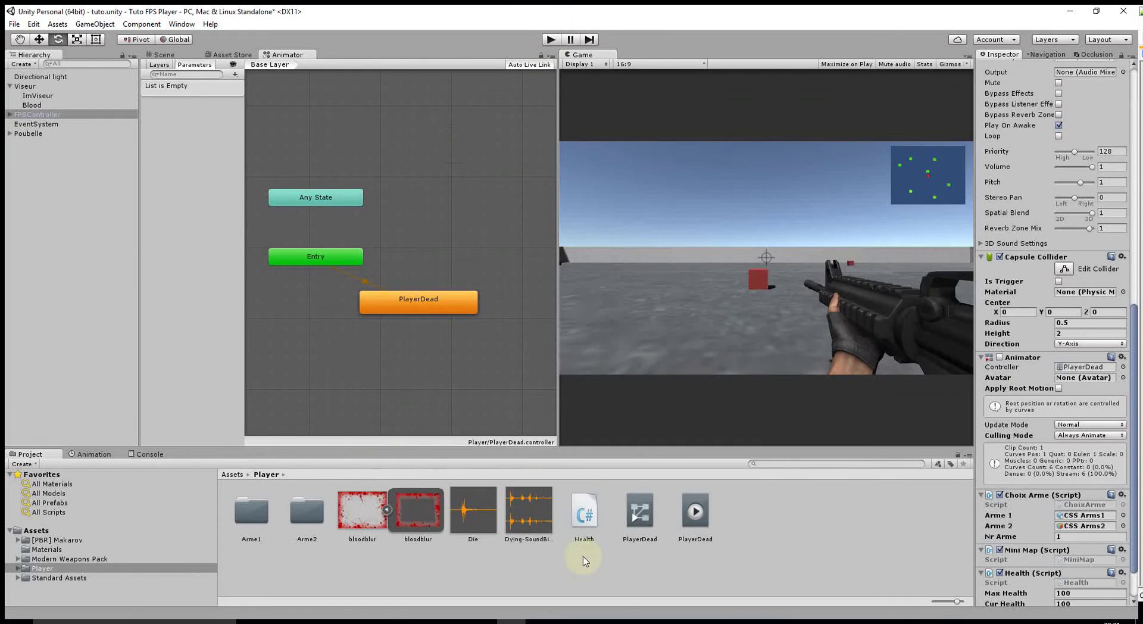
double_click(584, 516)
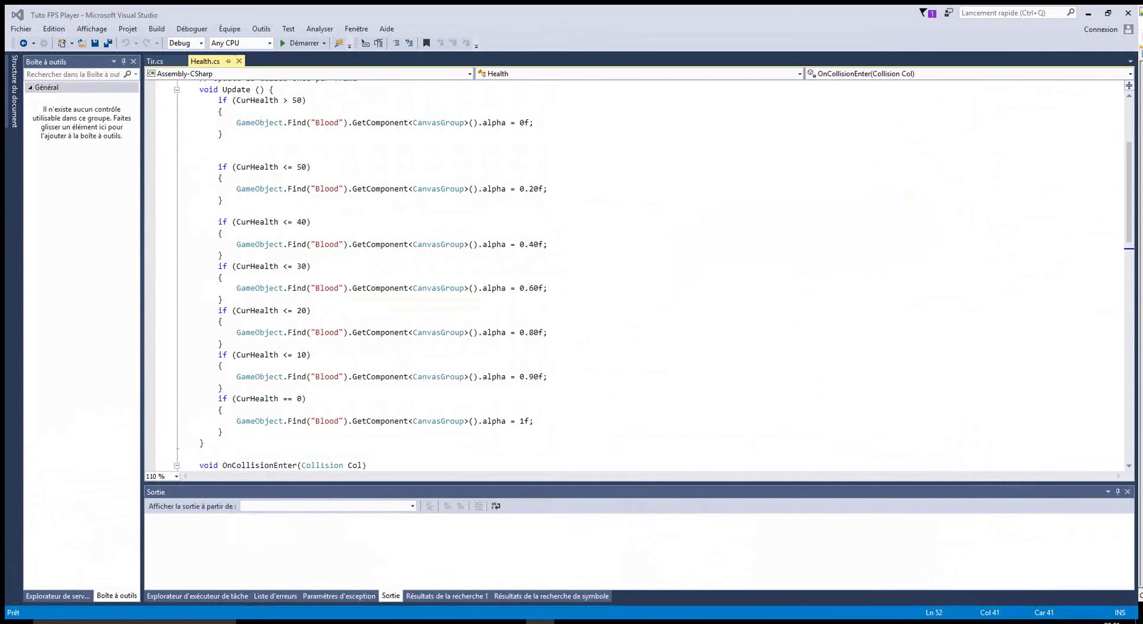
On a new line after the SoundHit field, begin typing 'private bool PlayerIsDead = false;'.
click(391, 168)
scroll(488, 227, up, 5)
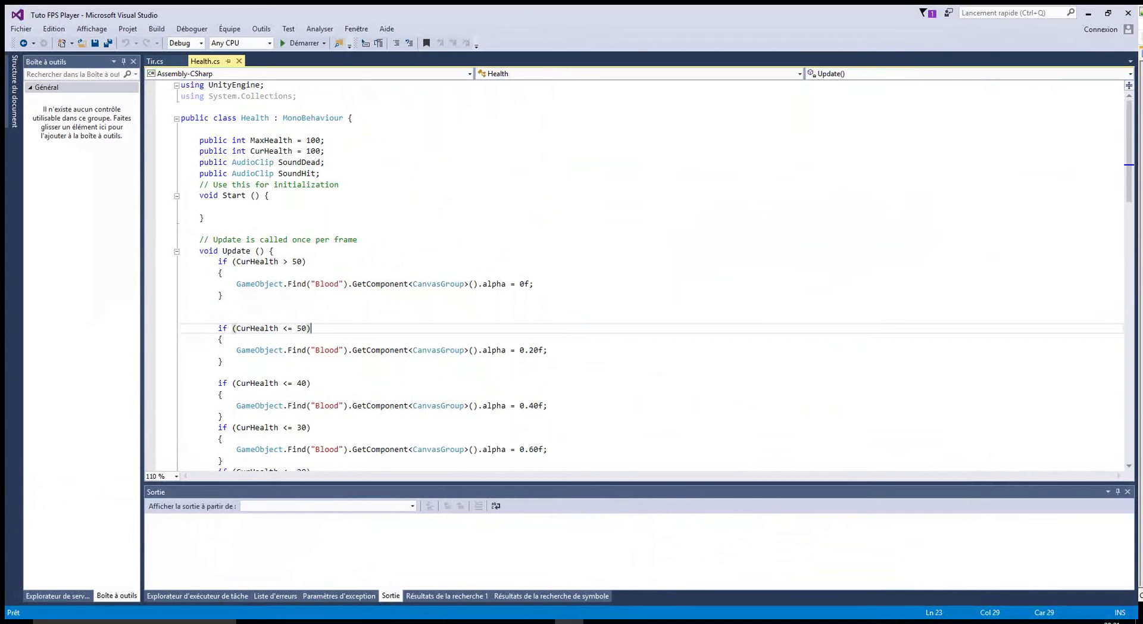
click(250, 207)
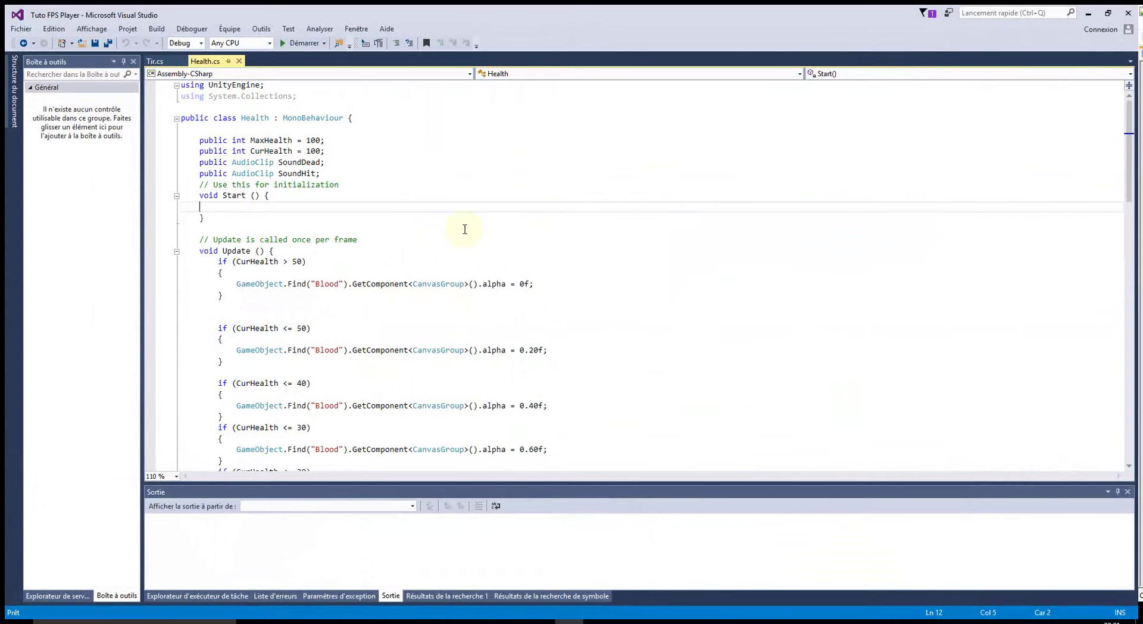
click(341, 174)
key(Return)
text(p)
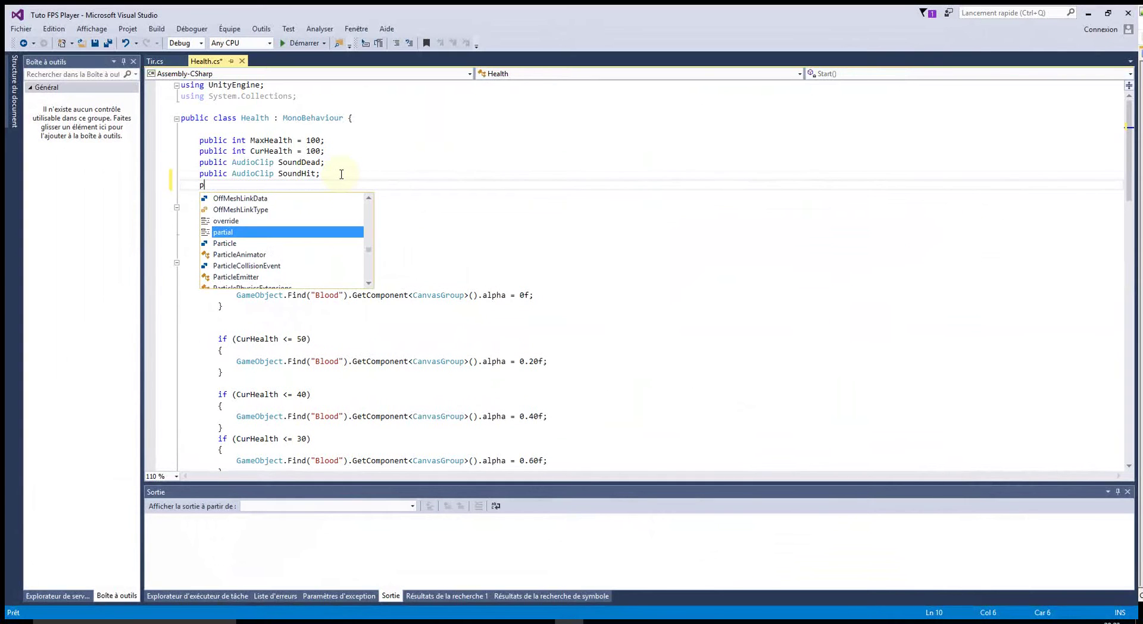
text(rivate)
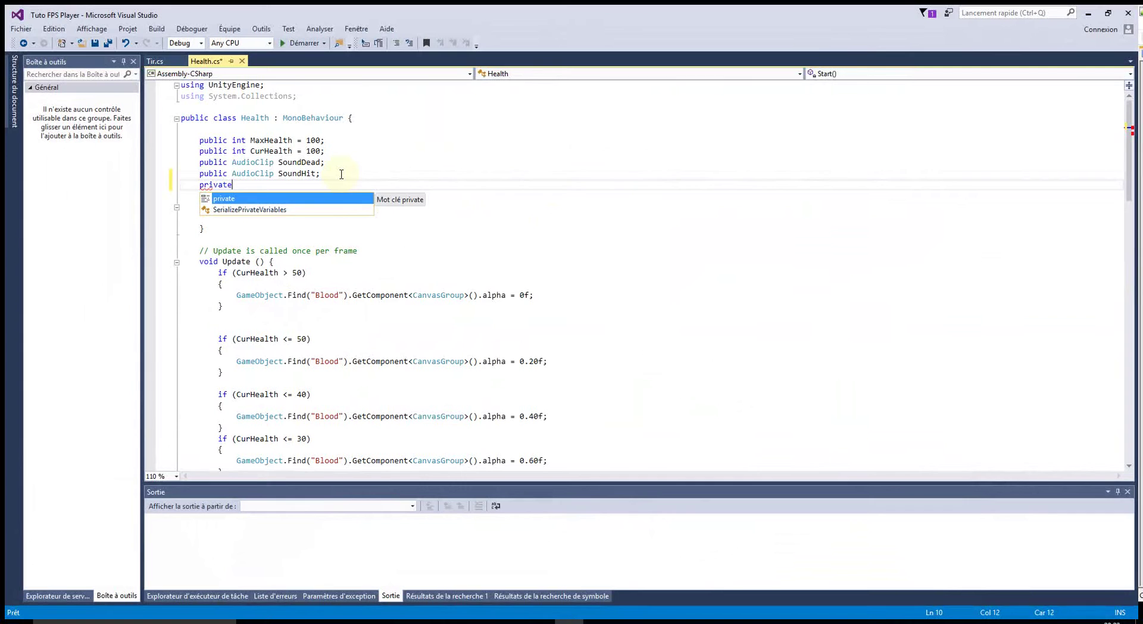
text( Boo )
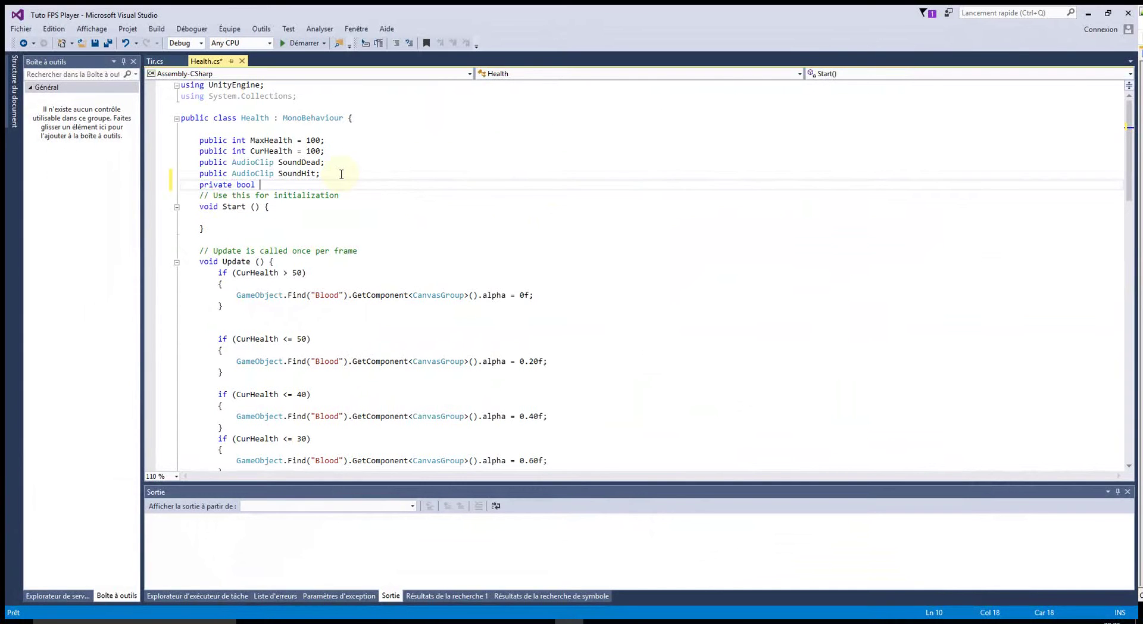
text(PlayerIsD)
text(ead =)
text(false;)
Initialise PlayerIsDead to false and add GetComponent<Animator>().enabled = false; to Start().
click(377, 240)
click(244, 216)
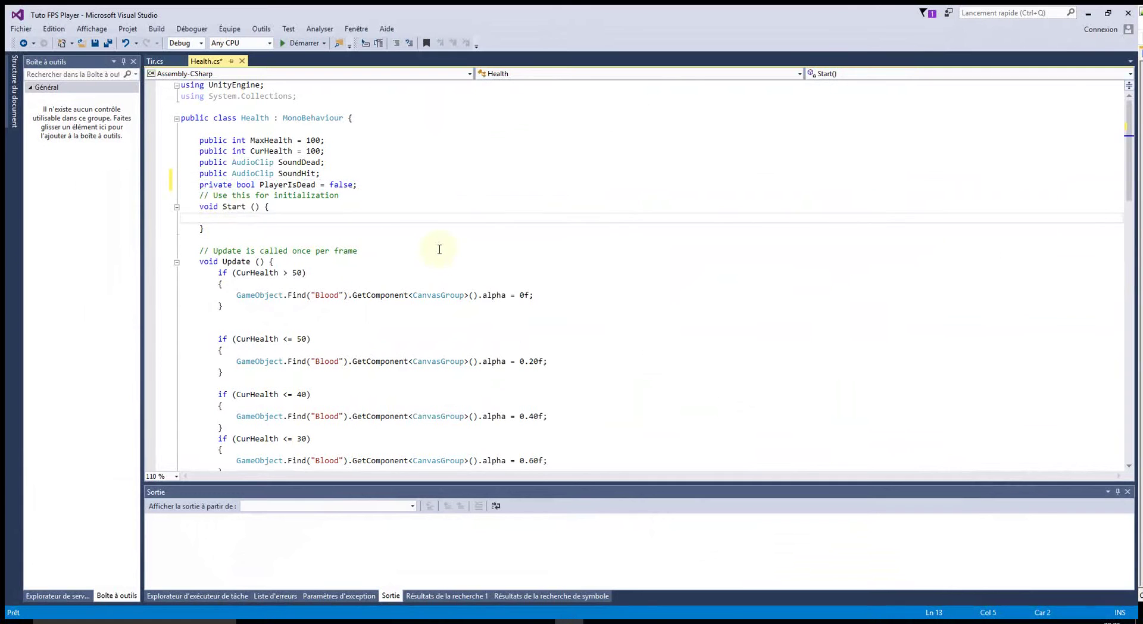
text(Get)
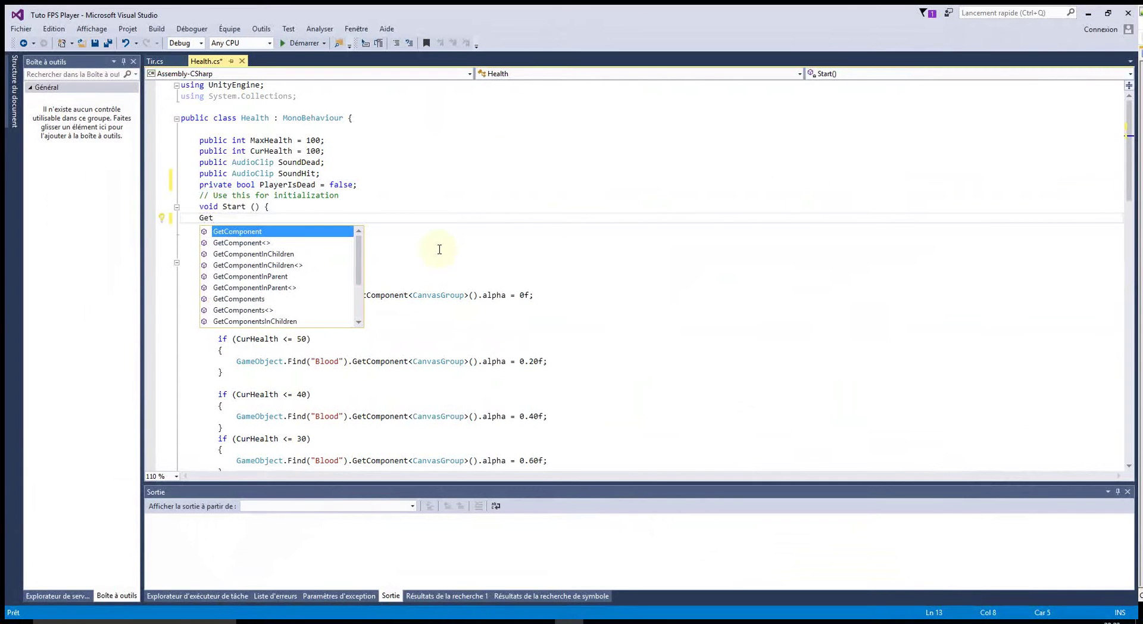
key(Tab)
text(<Anim)
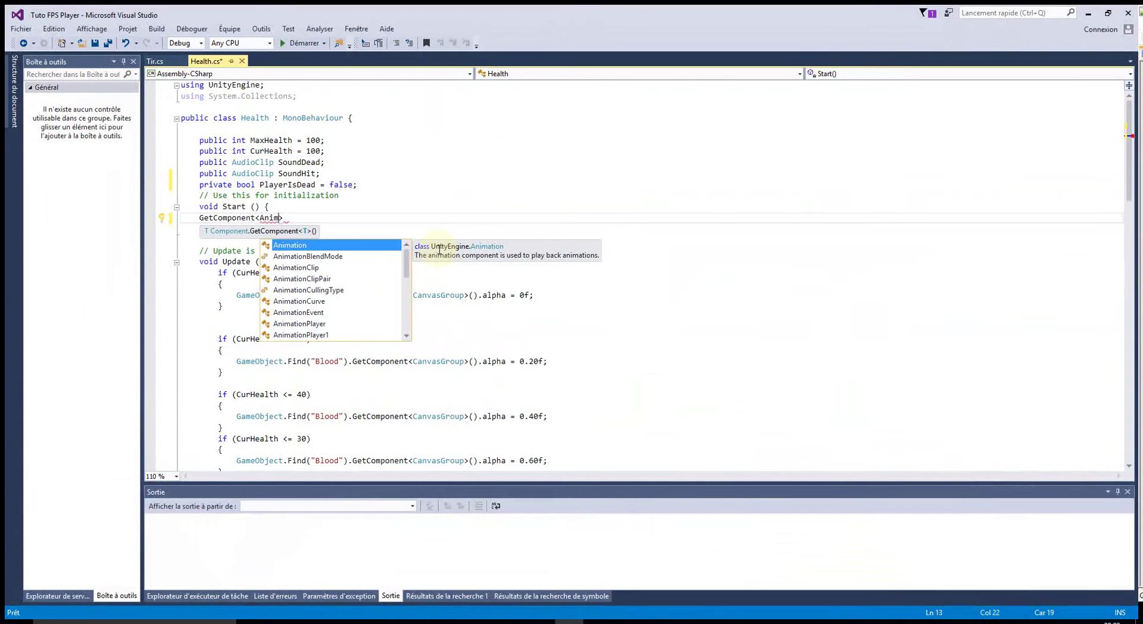
text(ator)
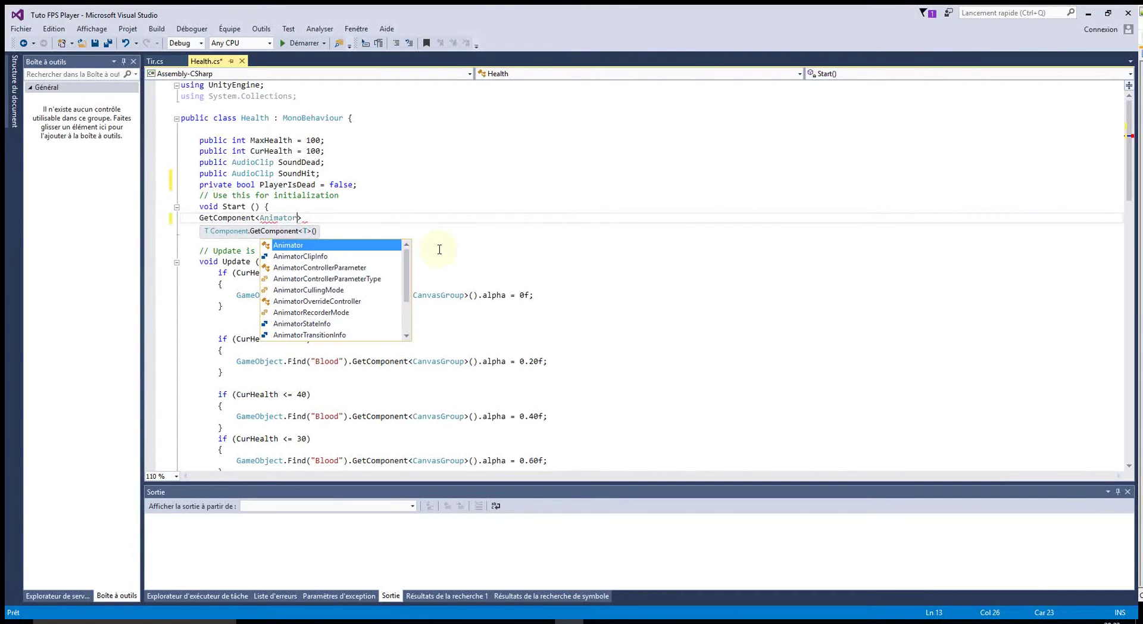
text(>().)
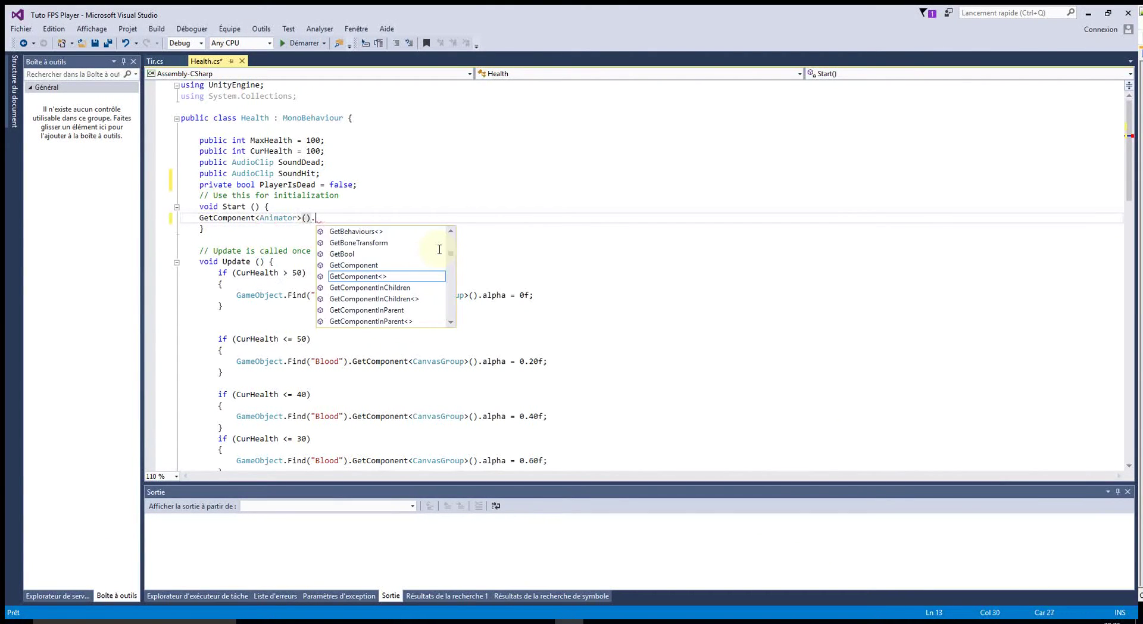
text(enabled=f)
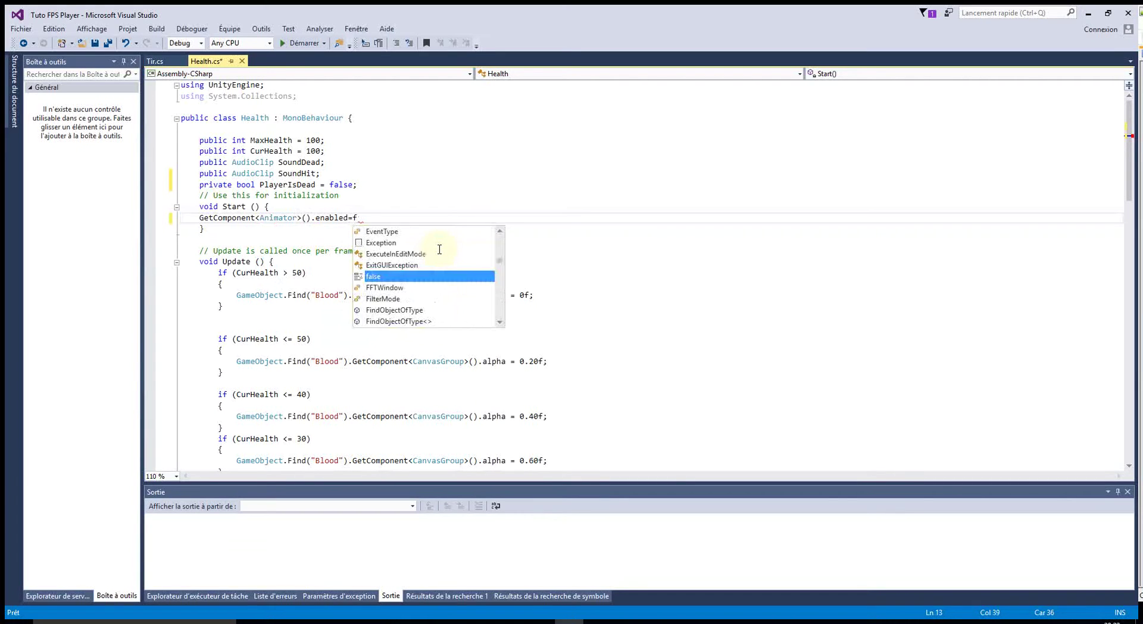
key(BackSpace)
key(BackSpace)
text( = false;)
click(376, 294)
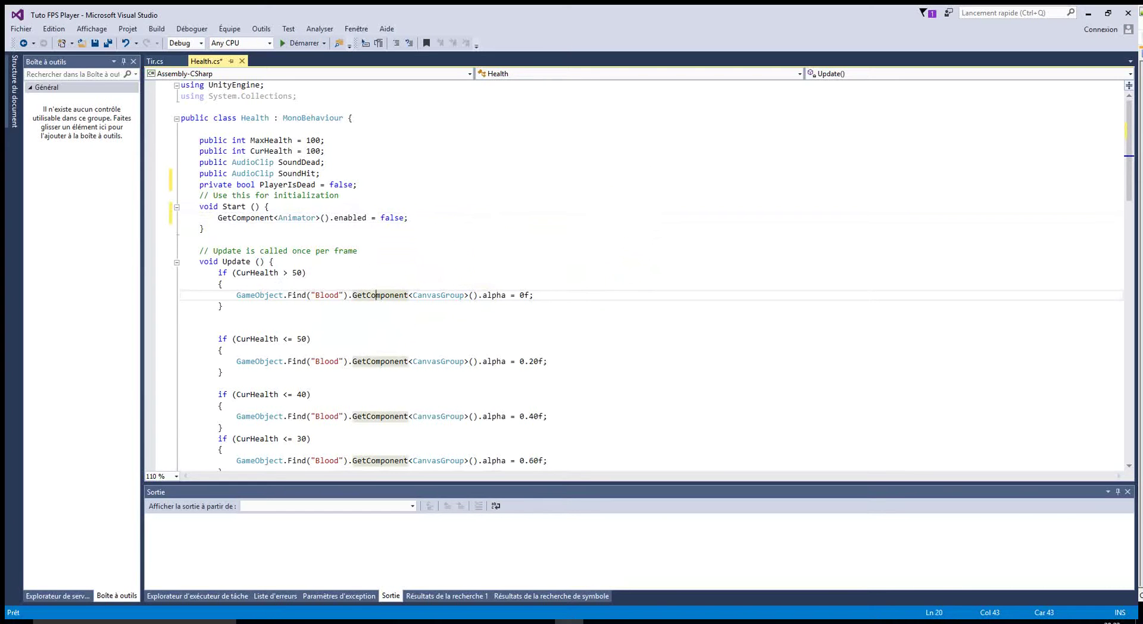
Add && !PlayerIsDead to the Bullet tag condition and select the <= in the CurHealth check.
scroll(420, 324, down, 1)
scroll(420, 324, down, 5)
scroll(420, 324, down, 5)
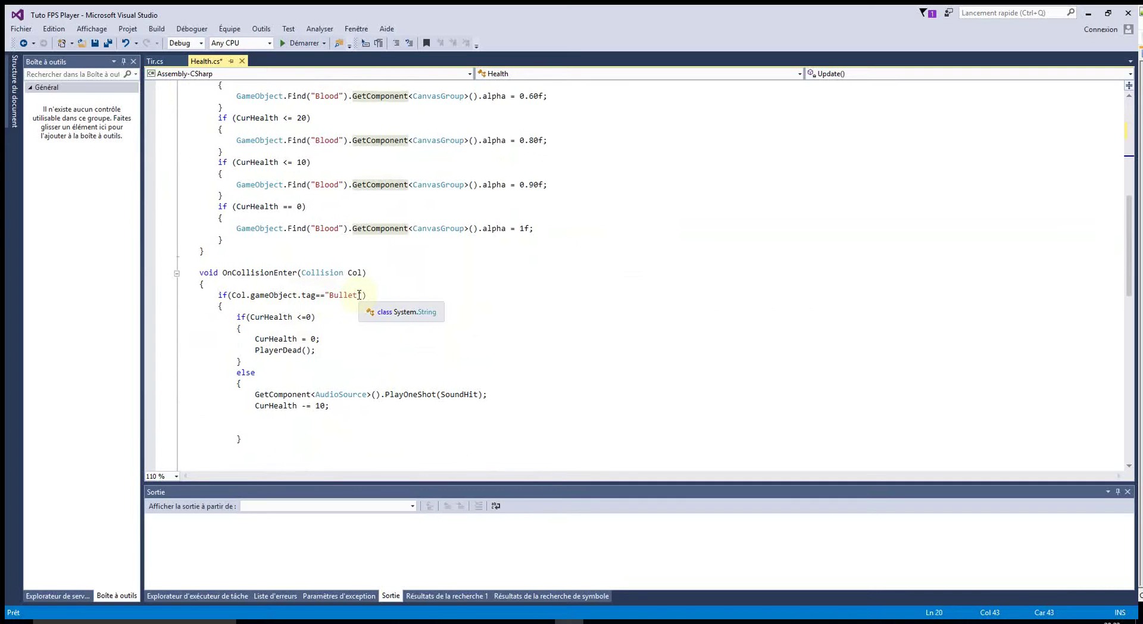
click(362, 294)
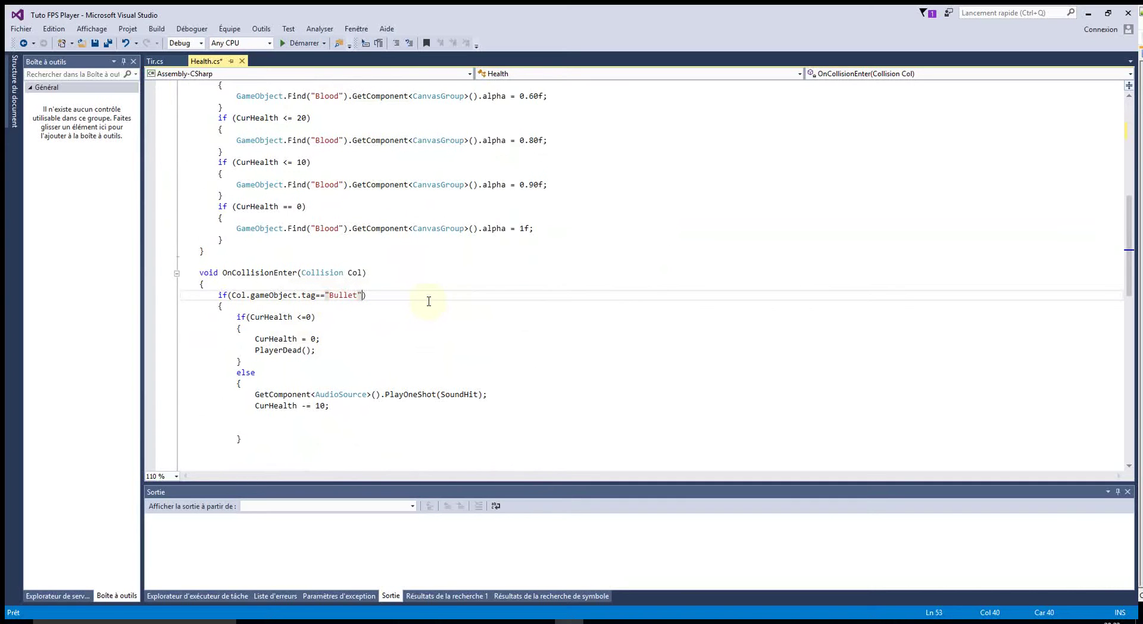
text(!)
text(Pl)
key(Down)
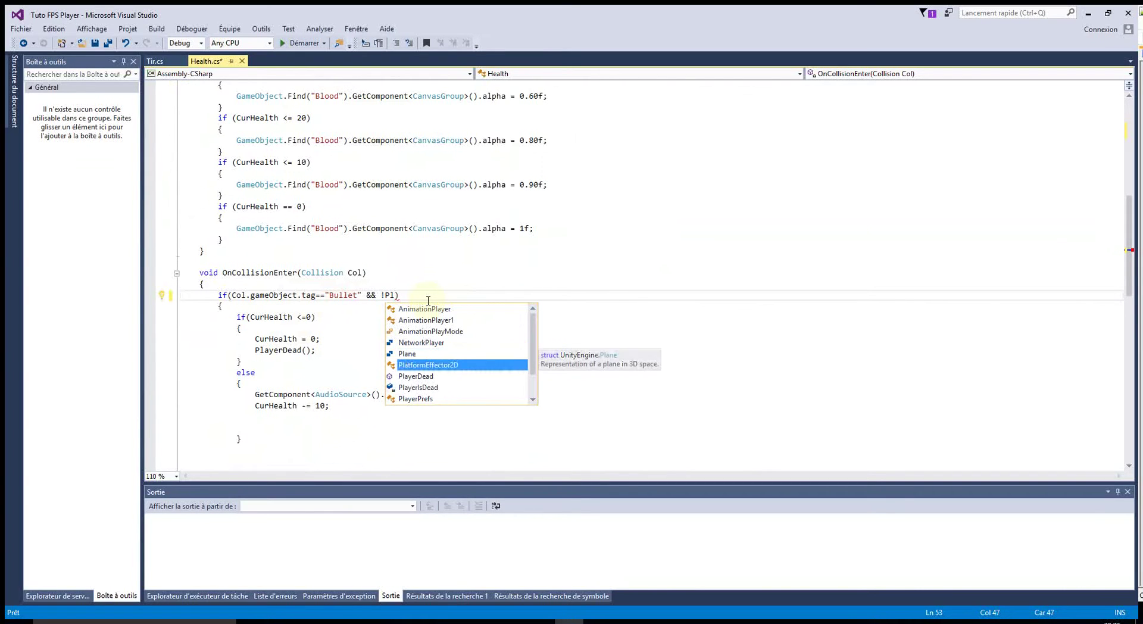
key(Down)
key(Down)
key(Tab)
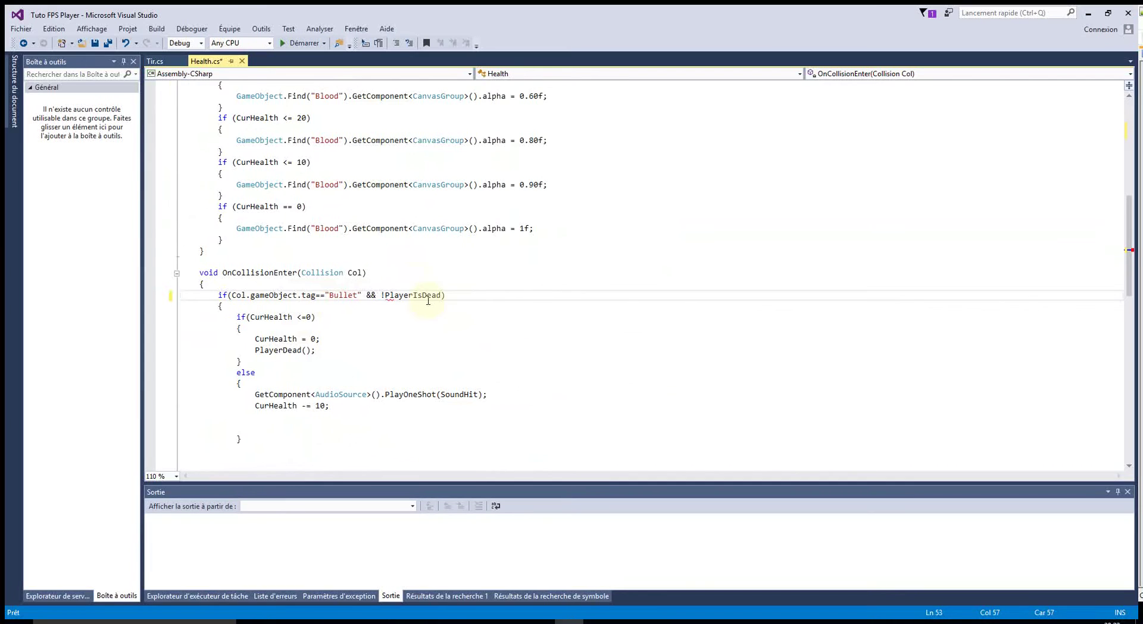
click(407, 316)
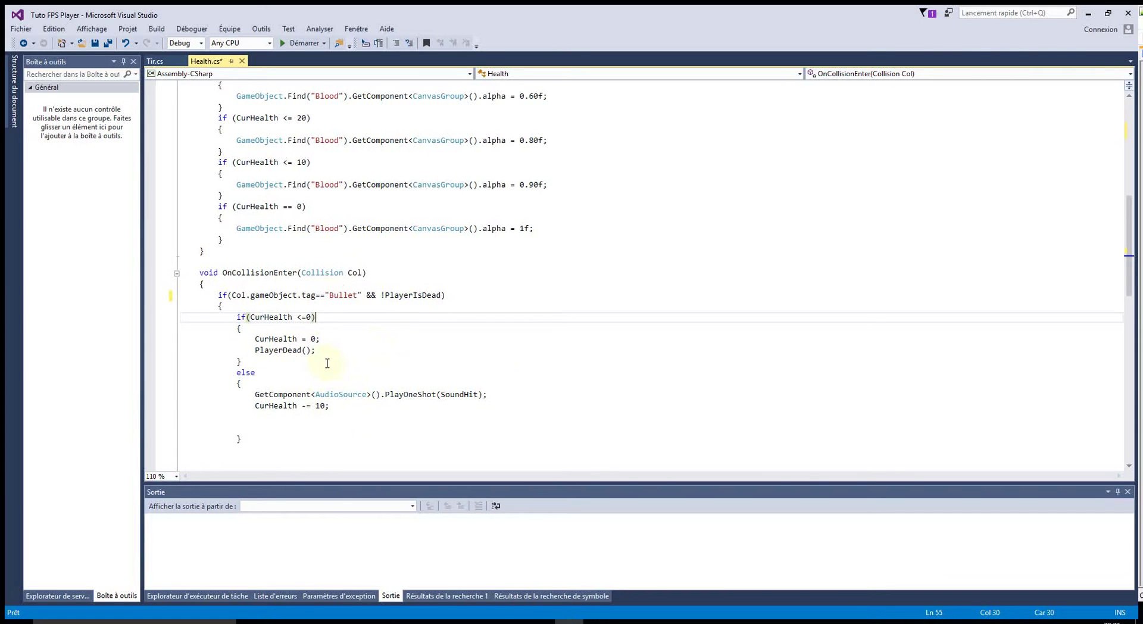
drag(292, 317, 306, 316)
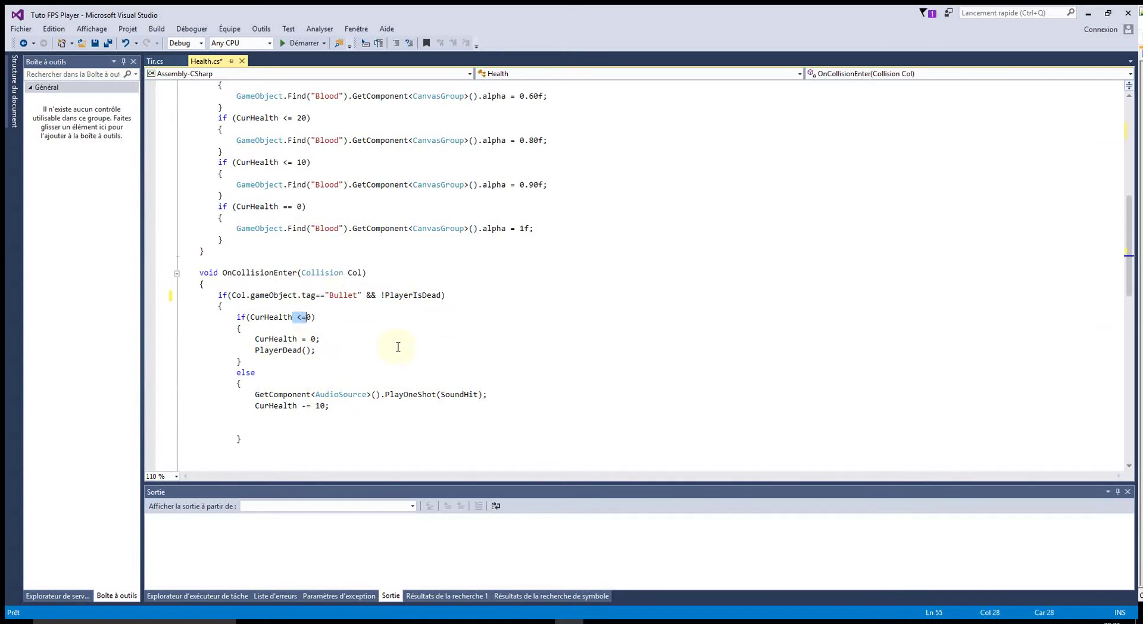
Change the health check to CurHealth > 0 and put the hit-sound statement on its own line.
text(>)
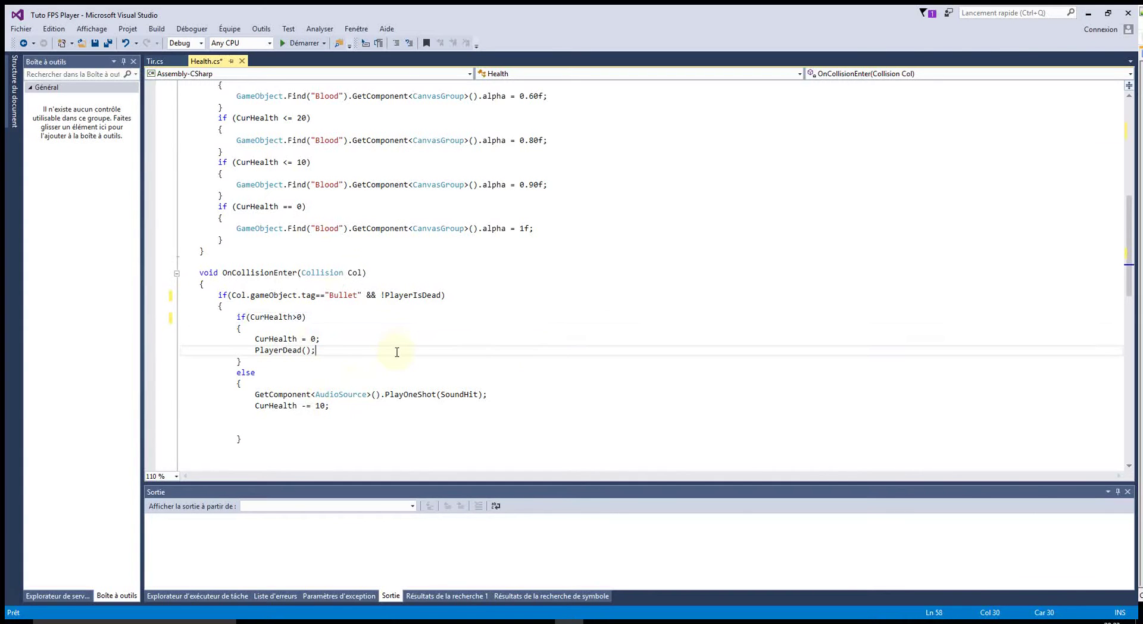
mouse_move(254, 393)
mouse_down()
mouse_move(341, 412)
mouse_move(316, 331)
mouse_up()
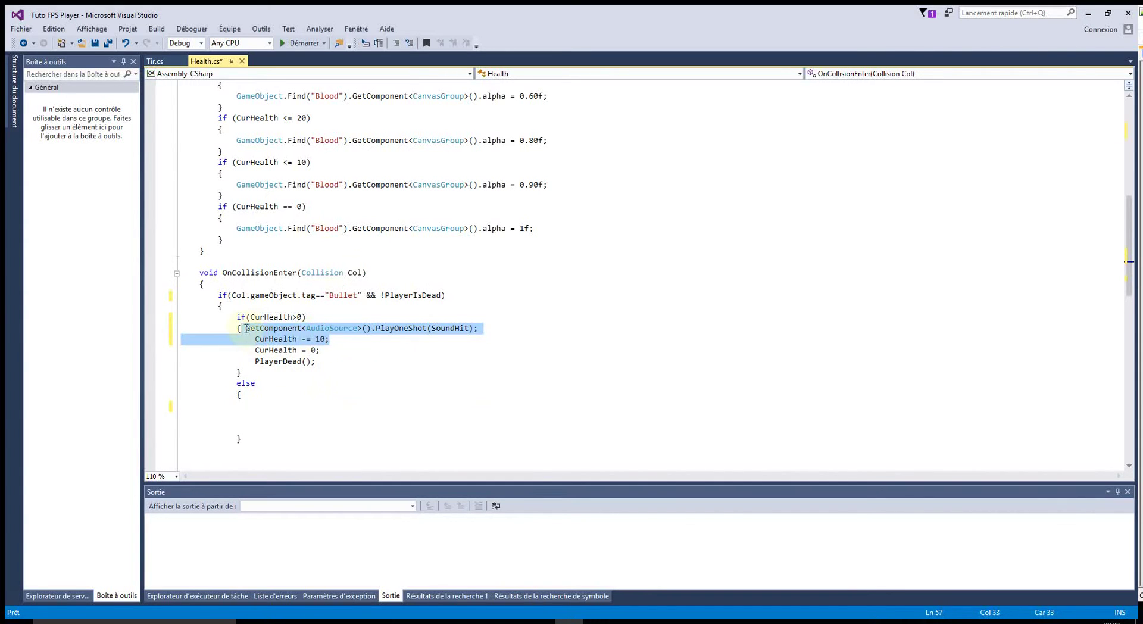
key(Left)
key(Return)
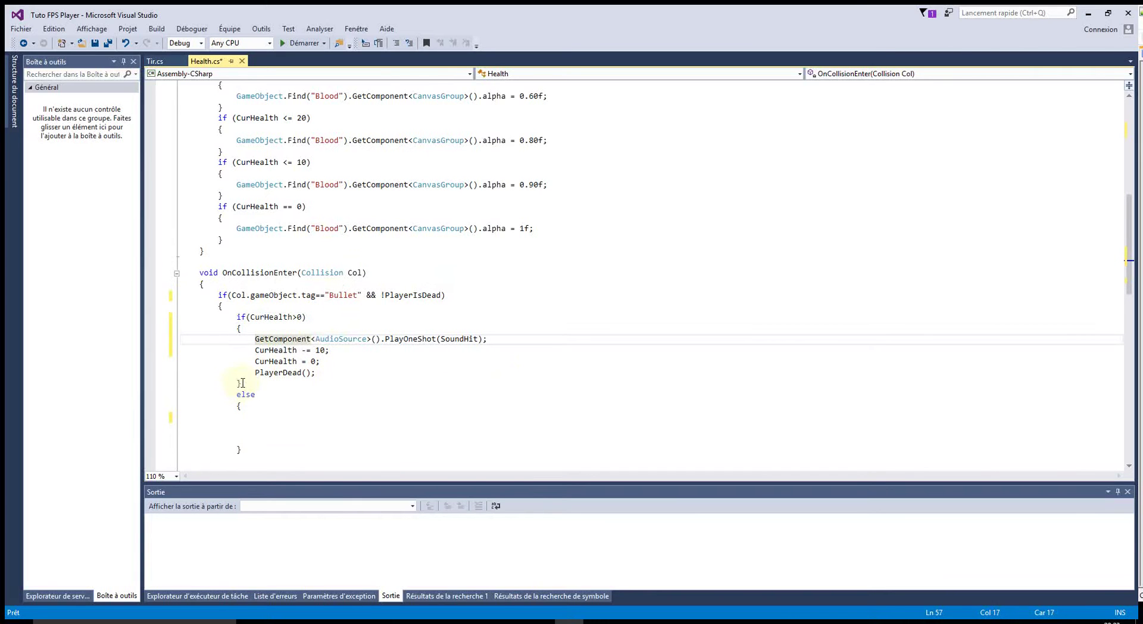
Move the CurHealth = 0 and PlayerDead() lines into the else block and remove the blank line.
click(332, 377)
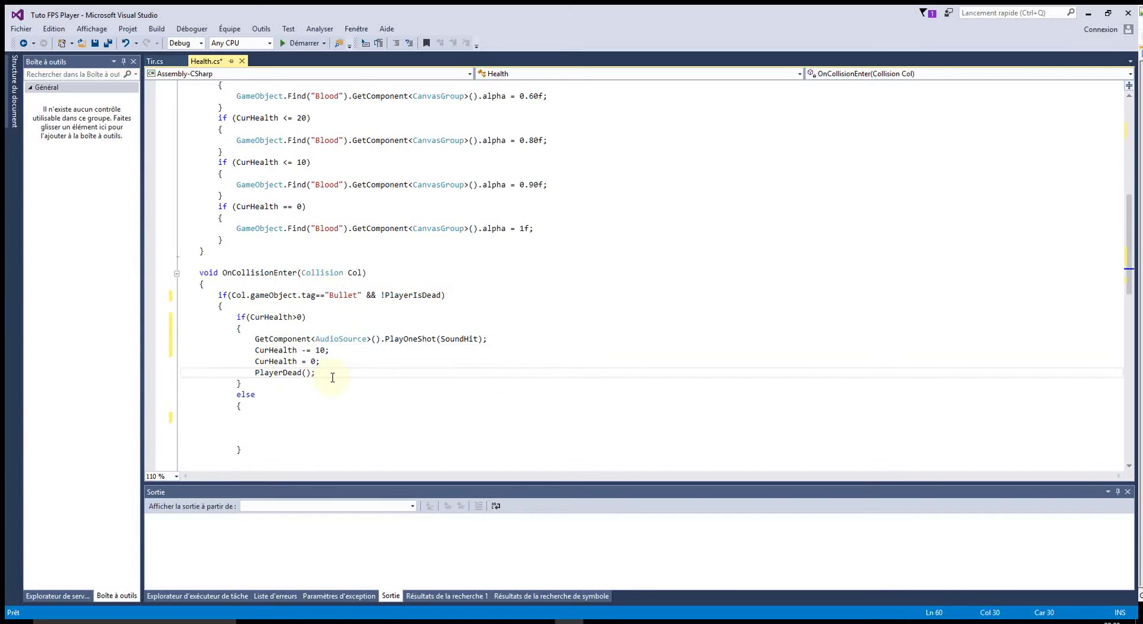
right_click(301, 375)
mouse_move(254, 361)
mouse_down()
mouse_move(316, 373)
mouse_move(273, 430)
mouse_up()
click(298, 383)
click(181, 417)
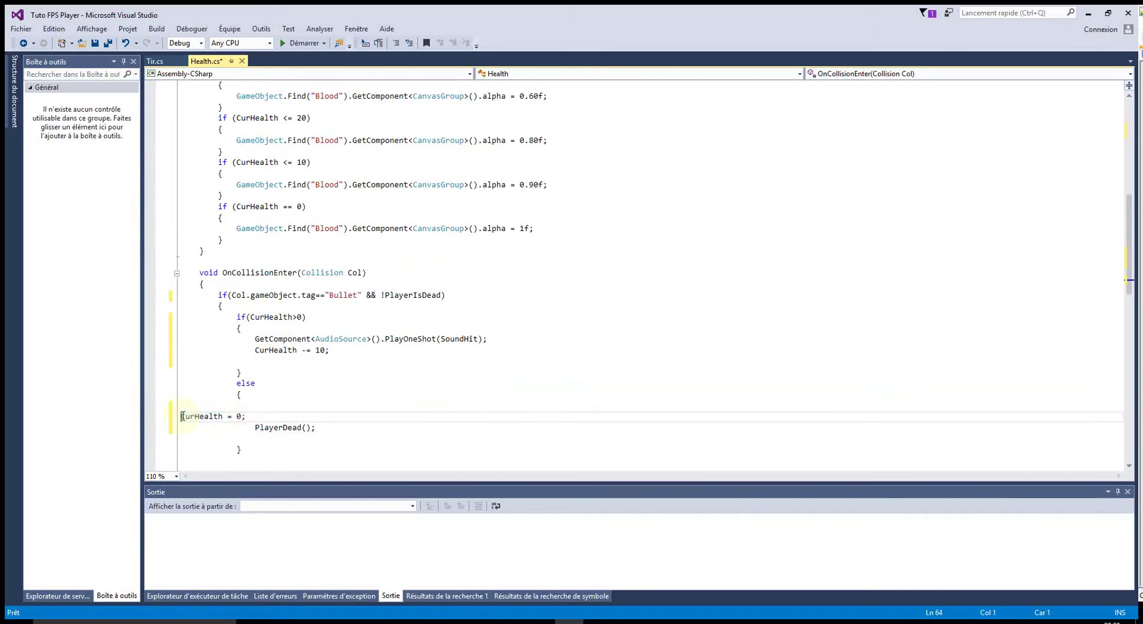
key(Tab)
key(Tab)
key(Tab)
key(Tab)
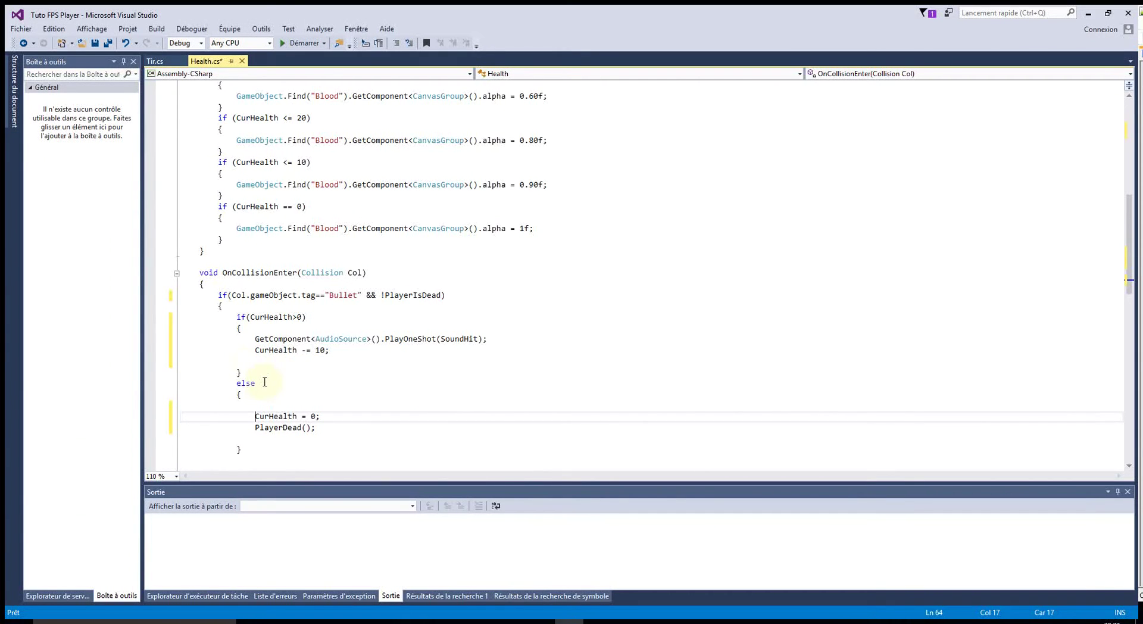
click(247, 361)
click(329, 350)
key(Delete)
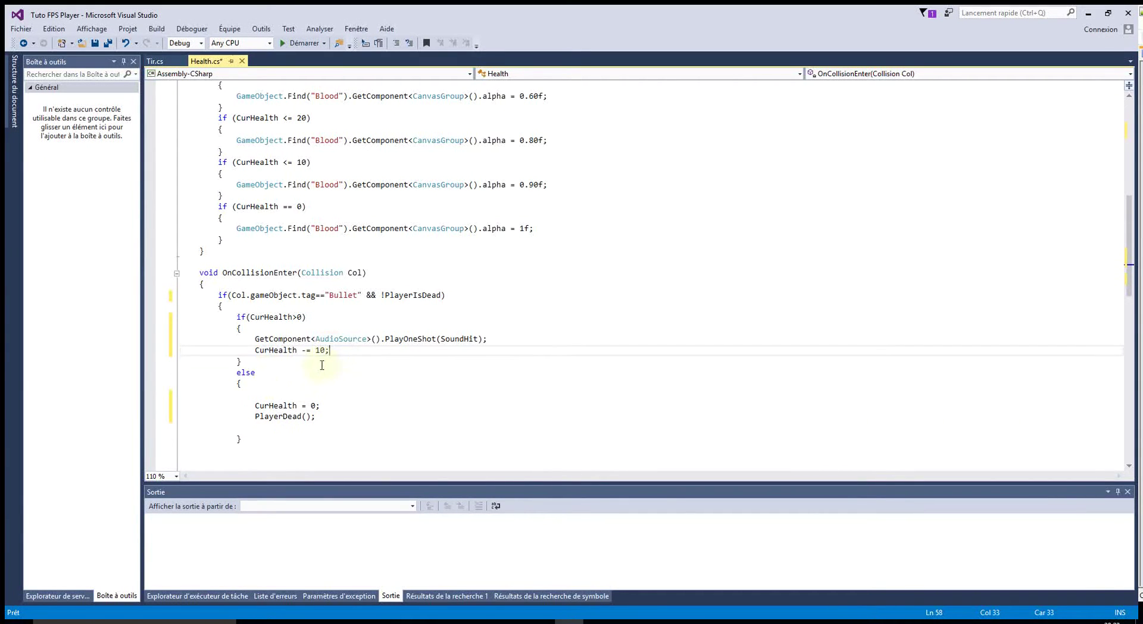
Turn the else into an if(CurHealth==0) block and delete its CurHealth = 0 line.
click(246, 373)
click(242, 373)
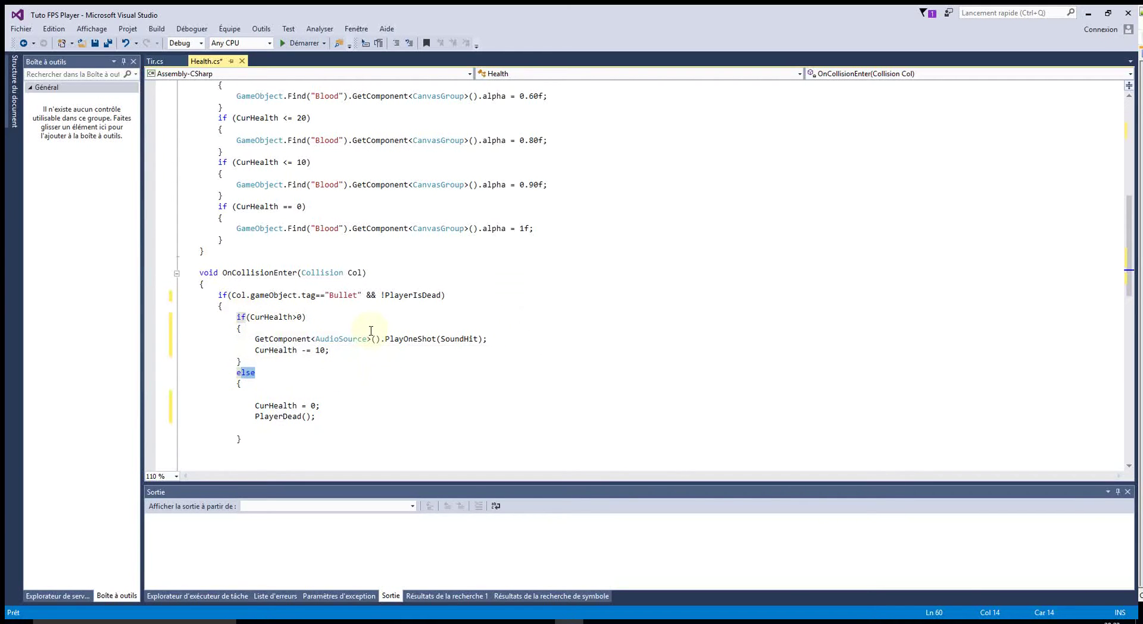
text(l)
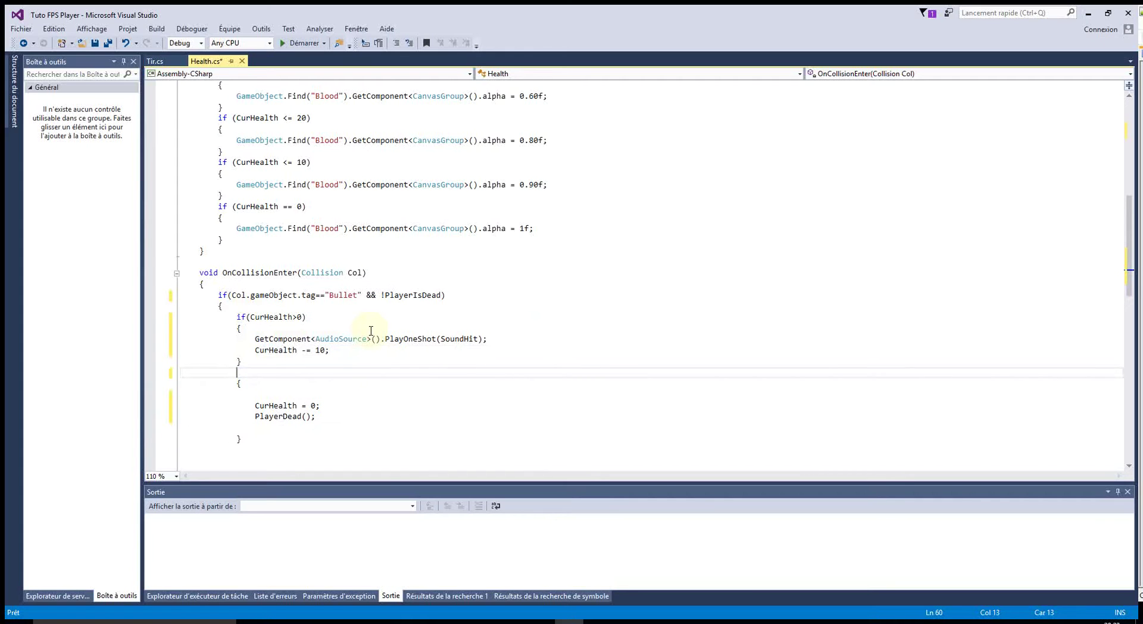
text(if()
text(CurHealth)
text(==0)
click(357, 416)
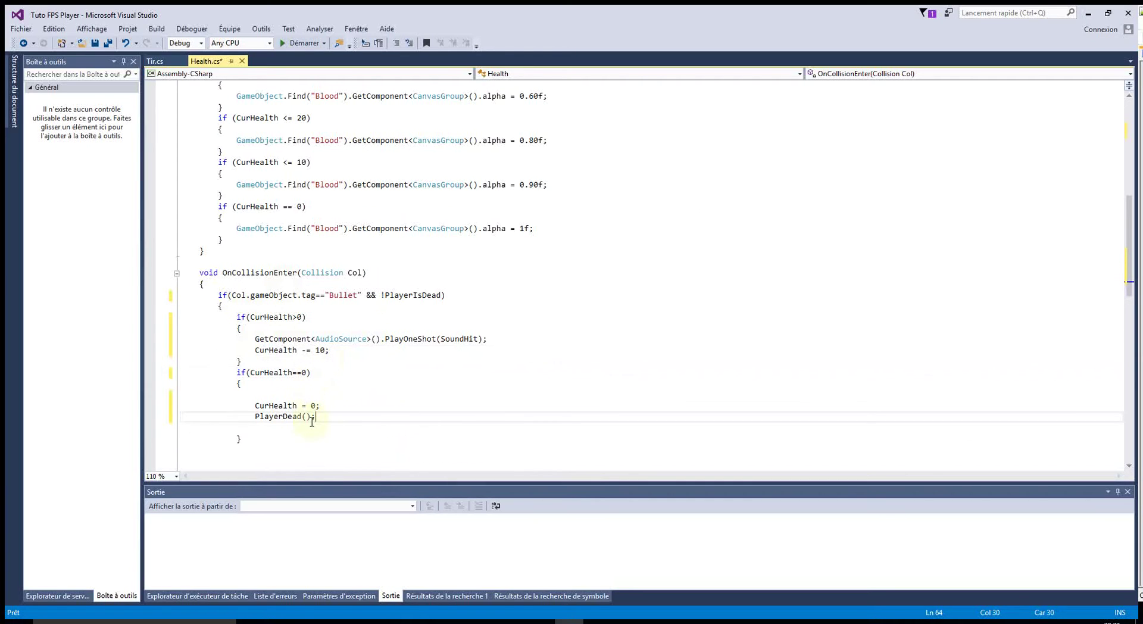
double_click(271, 407)
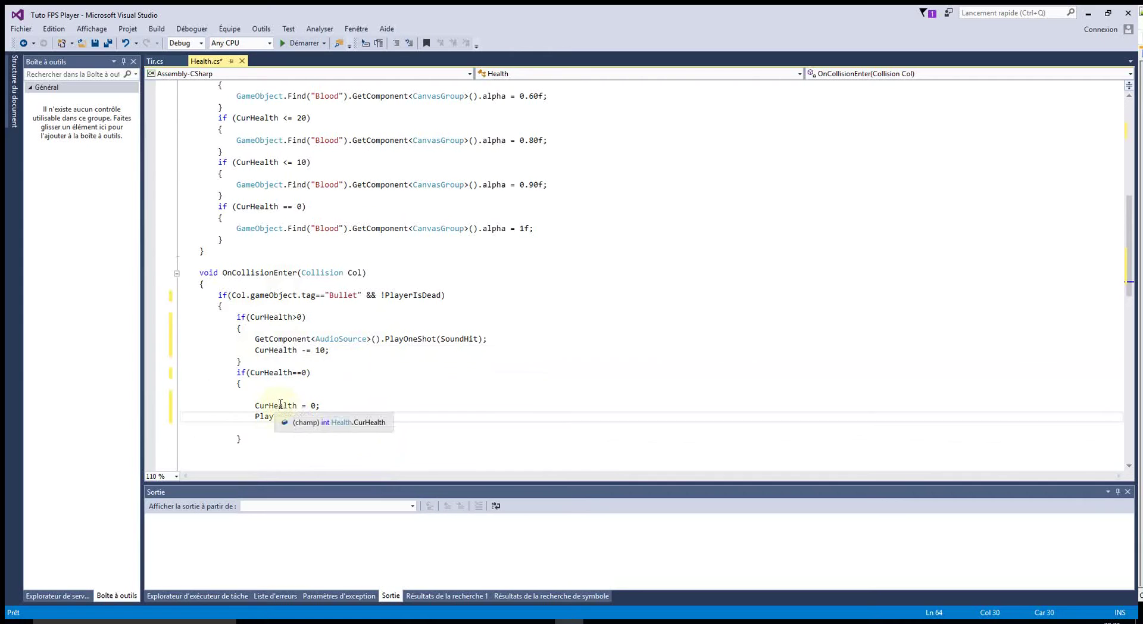
click(315, 384)
key(Delete)
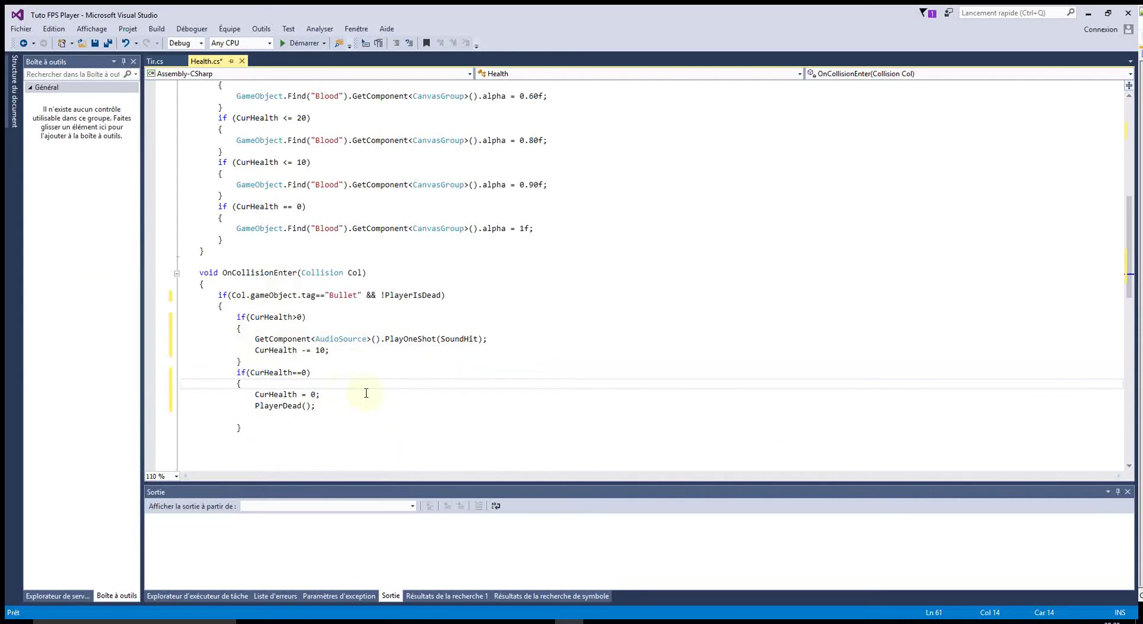
drag(255, 394, 365, 396)
key(Delete)
key(Delete)
key(Delete)
key(Delete)
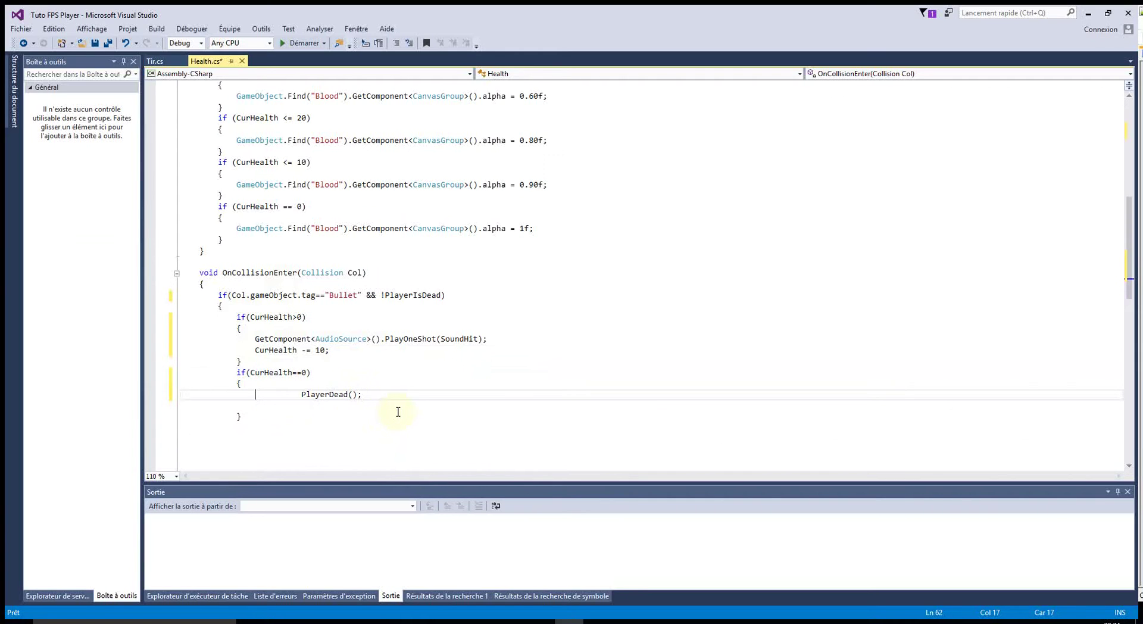
key(Delete)
key(Delete)
key(Delete)
key(Delete)
key(Delete)
key(Delete)
key(Delete)
key(Delete)
key(Delete)
key(Delete)
Delete the leftover blank lines below OnCollisionEnter's if blocks.
scroll(349, 421, down, 4)
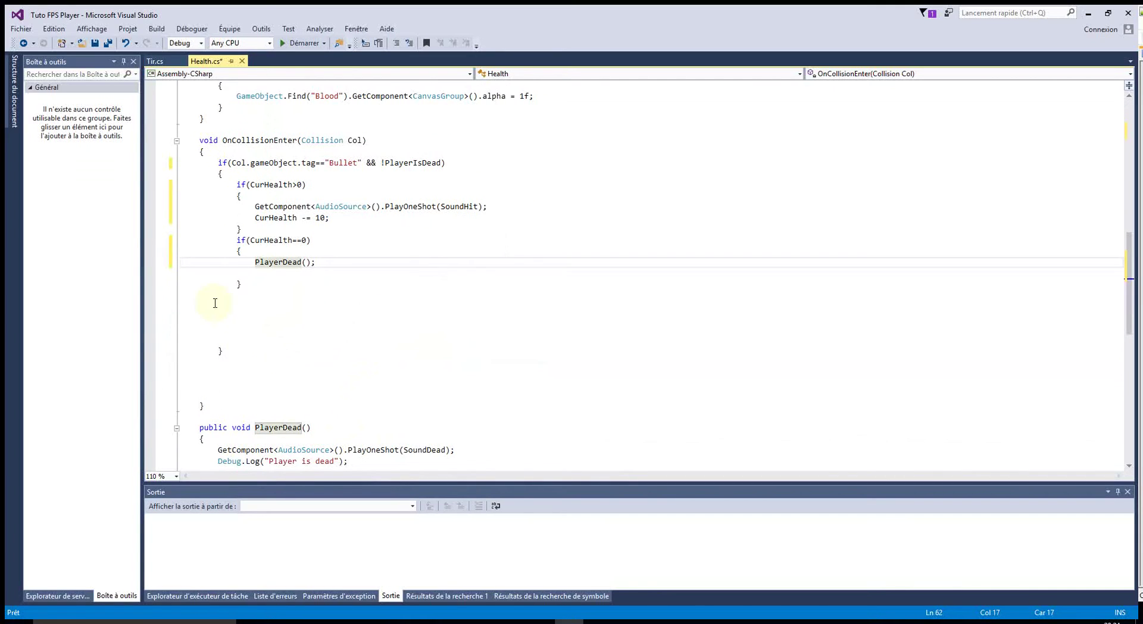
click(196, 296)
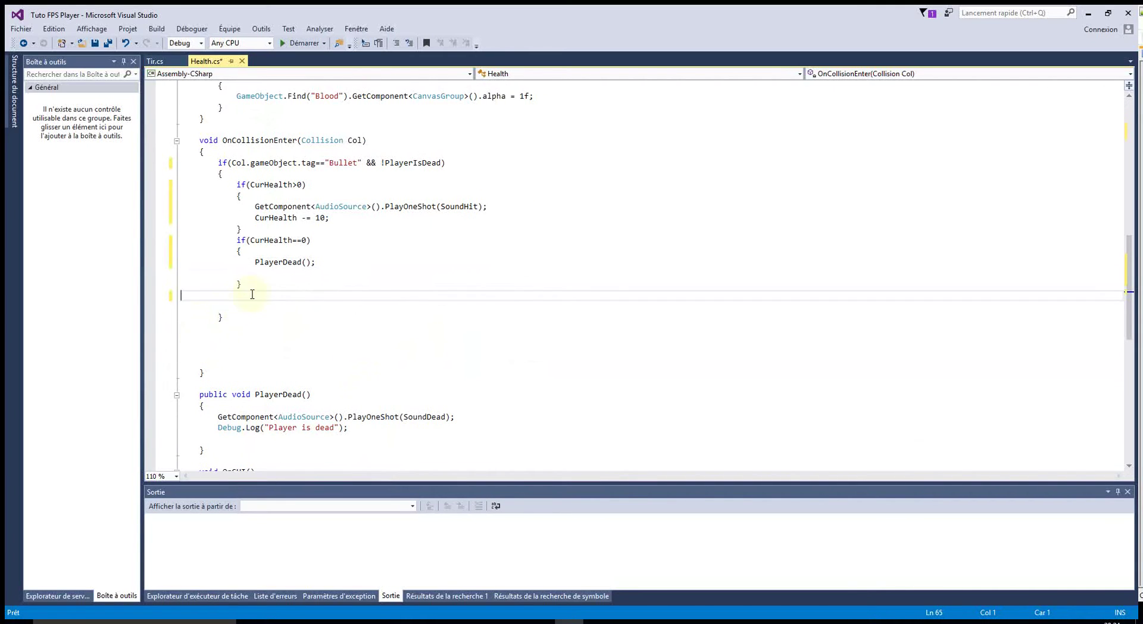
click(253, 287)
key(Delete)
key(Delete)
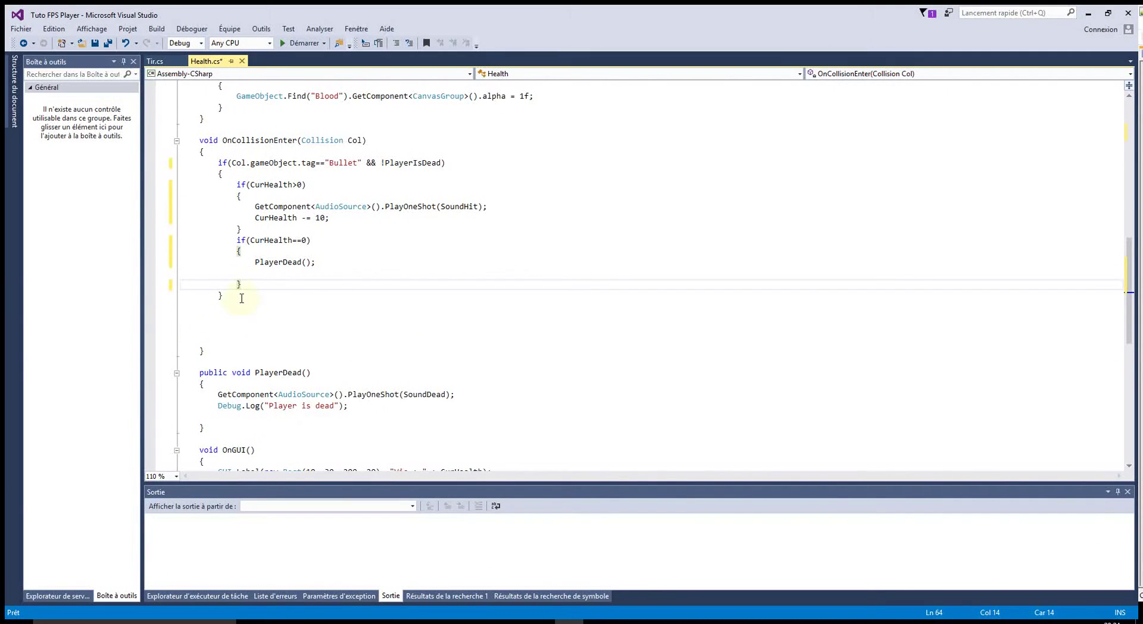
drag(242, 298, 232, 345)
key(Delete)
Select the Debug.Log statement in the PlayerDead method.
click(491, 386)
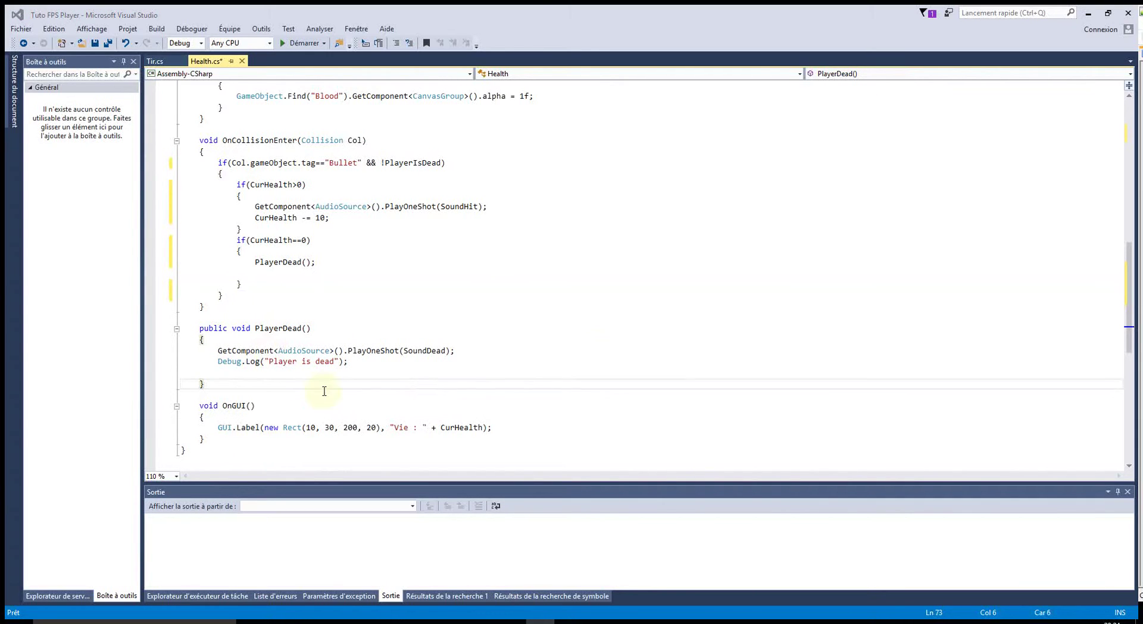
mouse_move(253, 359)
drag(215, 361, 350, 362)
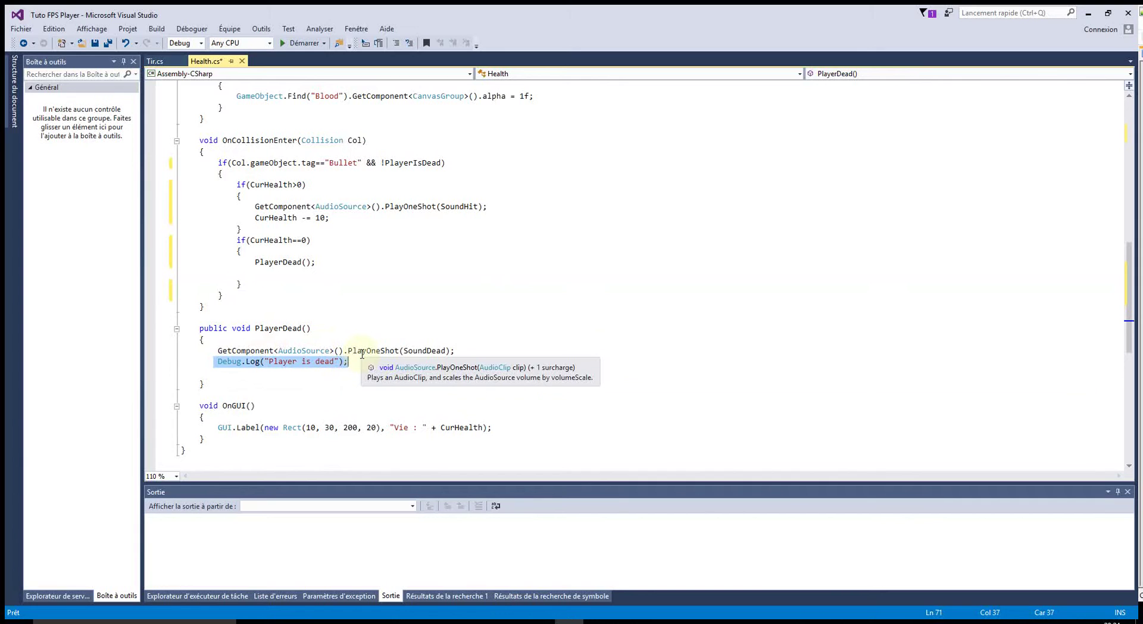
Replace the Debug.Log line with GetComponent<Animator>().enabled=true; below the PlayOneShot(SoundDead) call.
key(BackSpace)
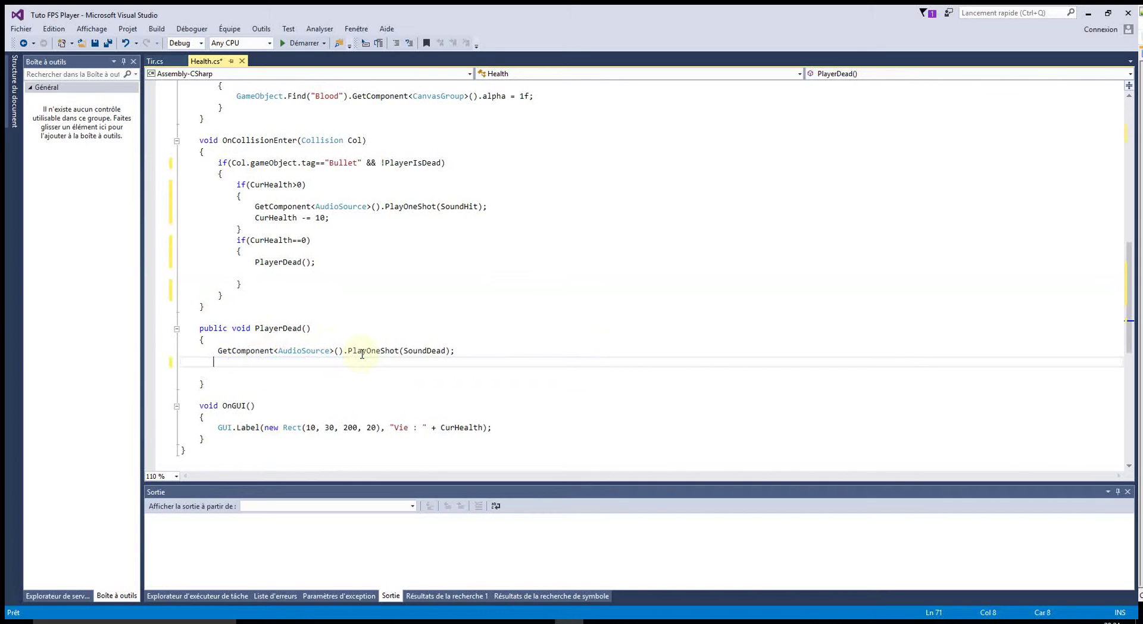
text(Get)
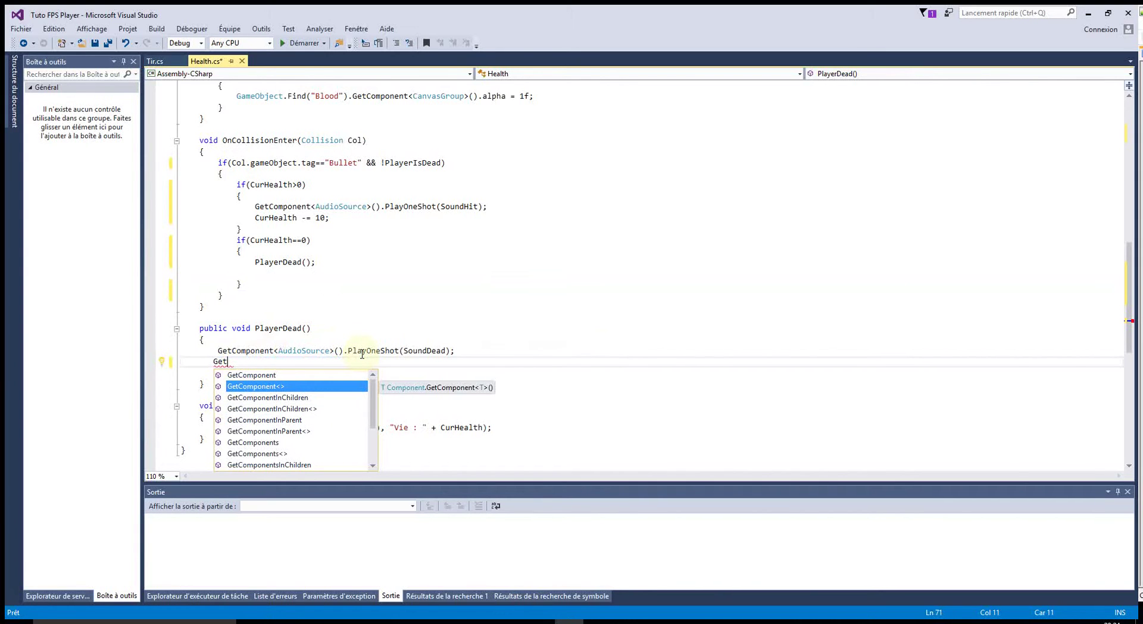
key(Tab)
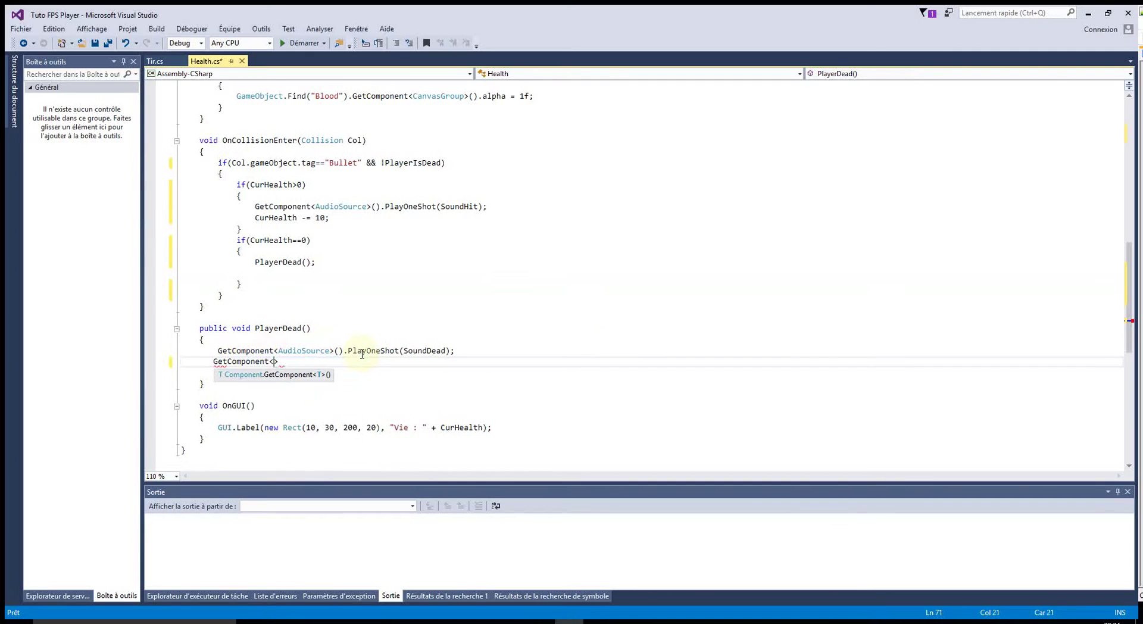
text(Animat)
text(or>)
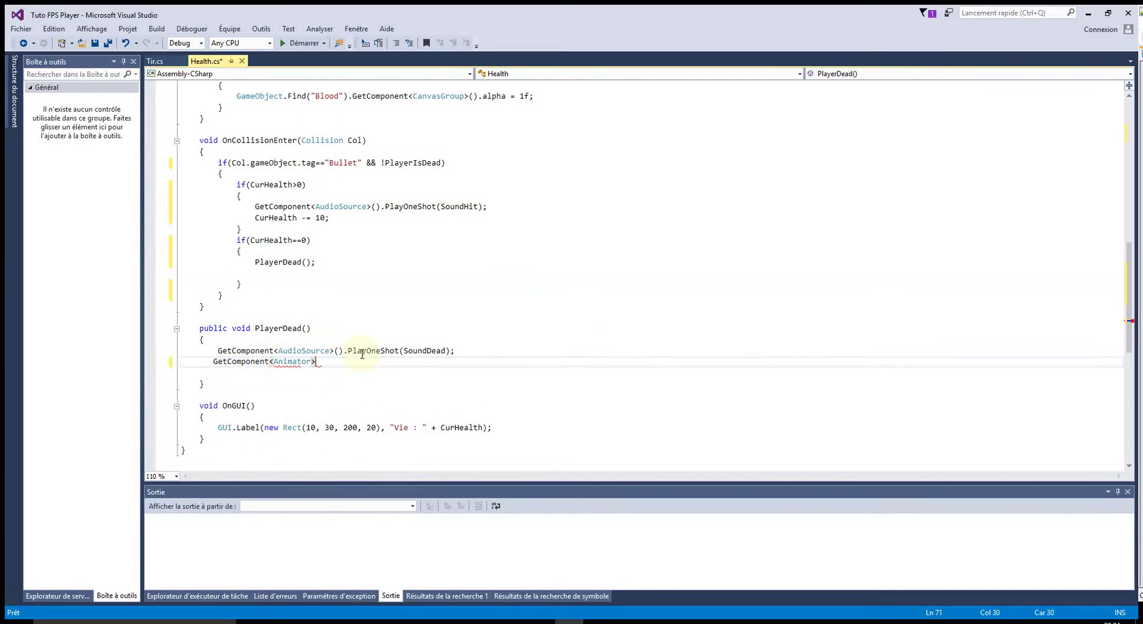
text(().en)
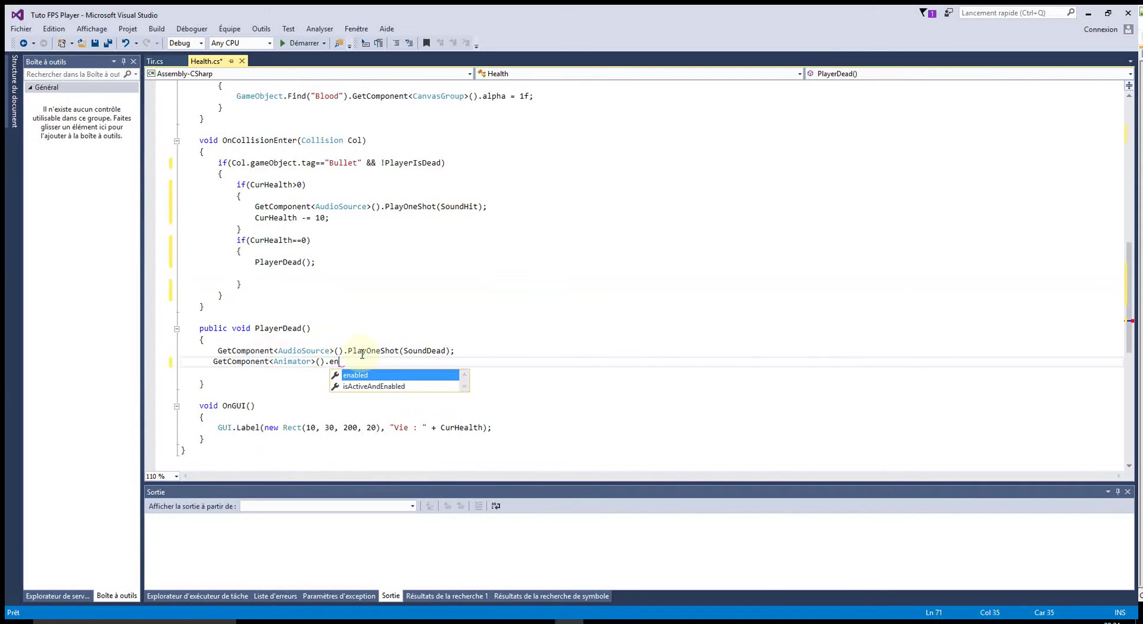
key(Tab)
text(;)
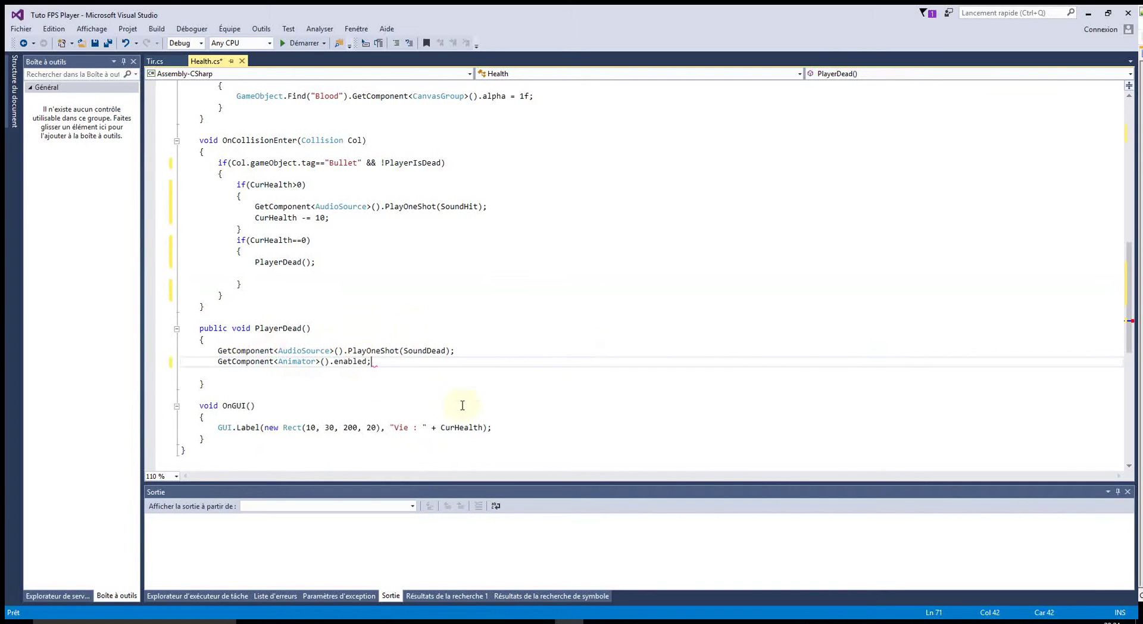
click(447, 395)
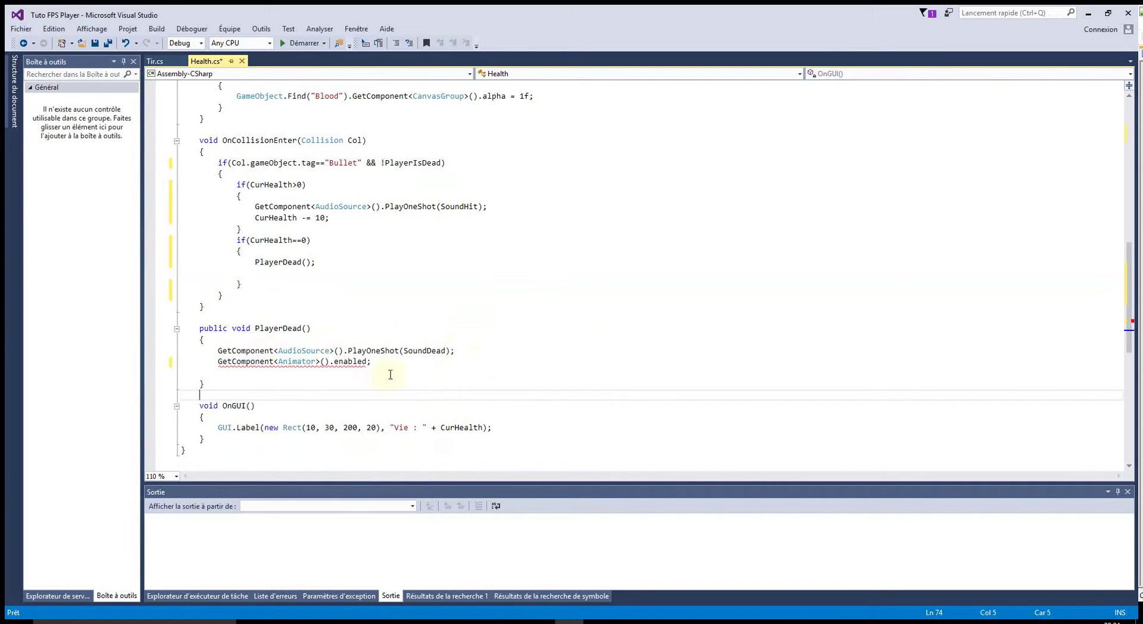
click(369, 361)
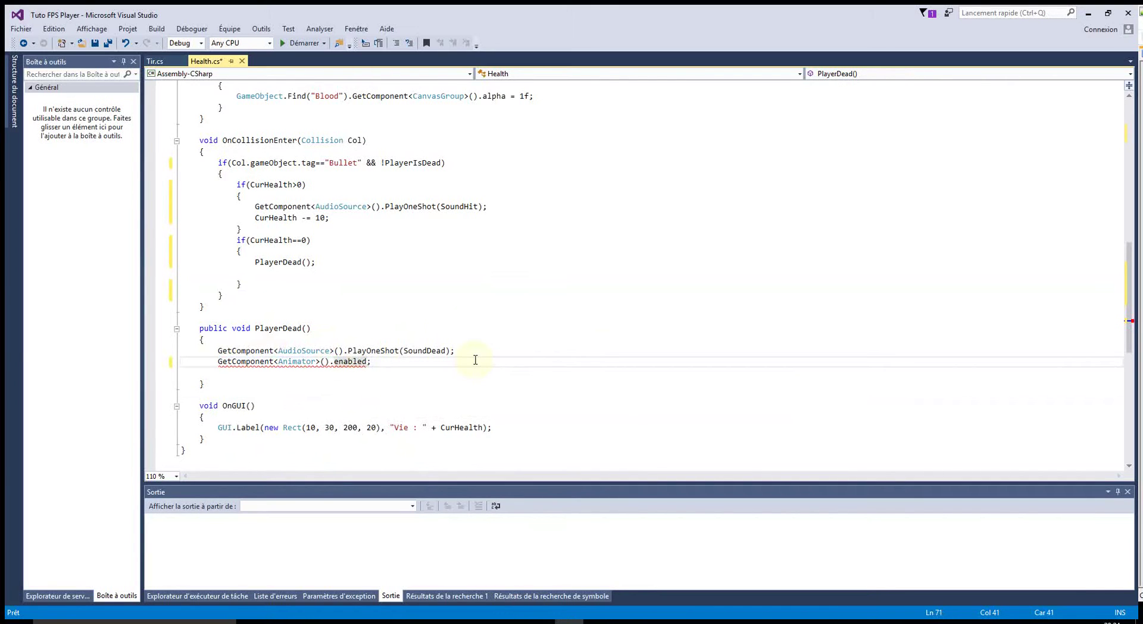
text(=true)
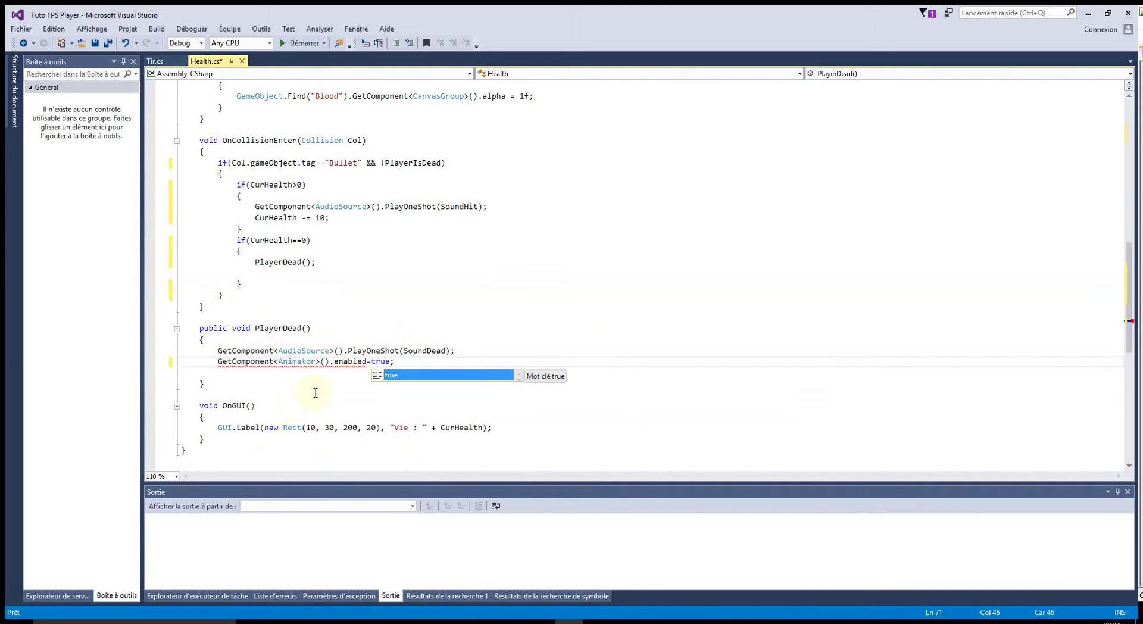
click(306, 396)
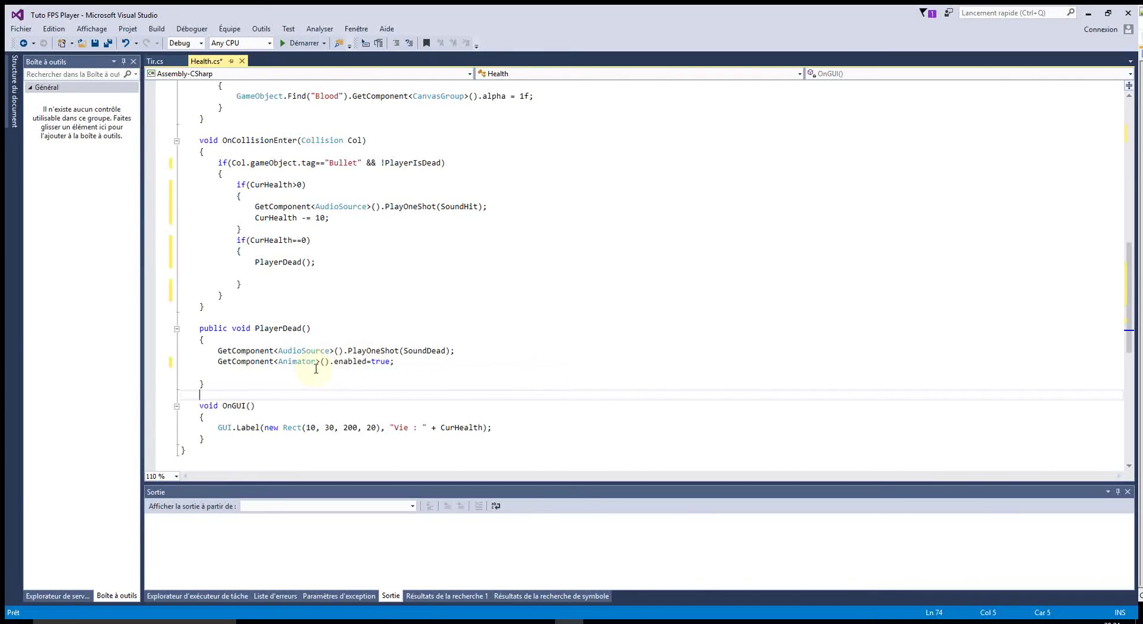
click(414, 361)
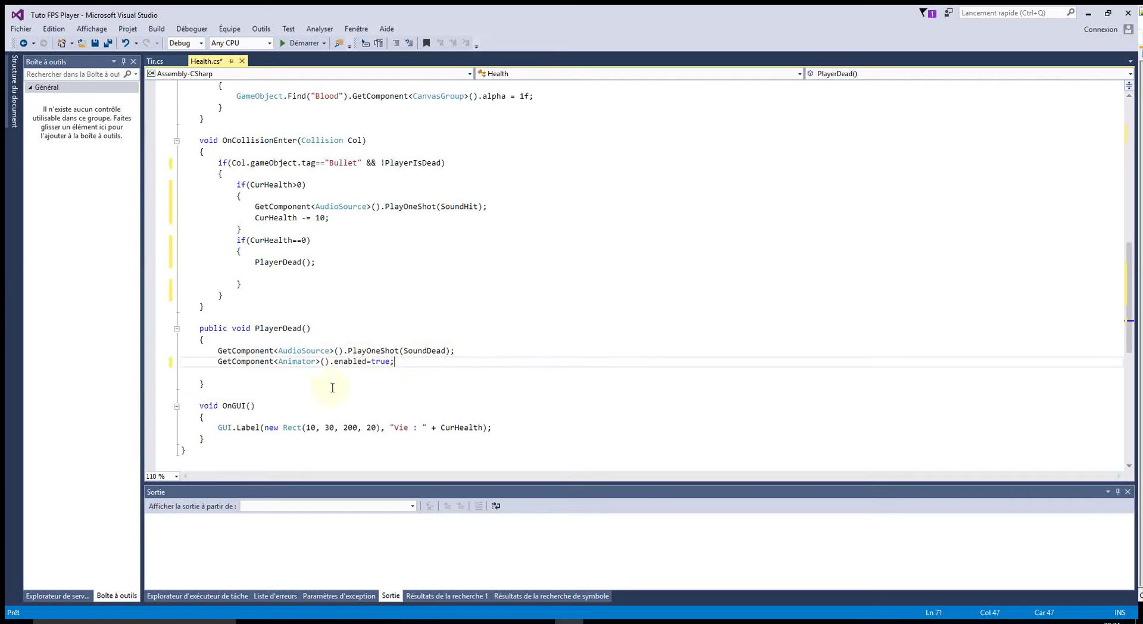
click(237, 382)
Declare an IEnumerator Restart() coroutine with an empty body after PlayerDead.
key(Return)
key(Return)
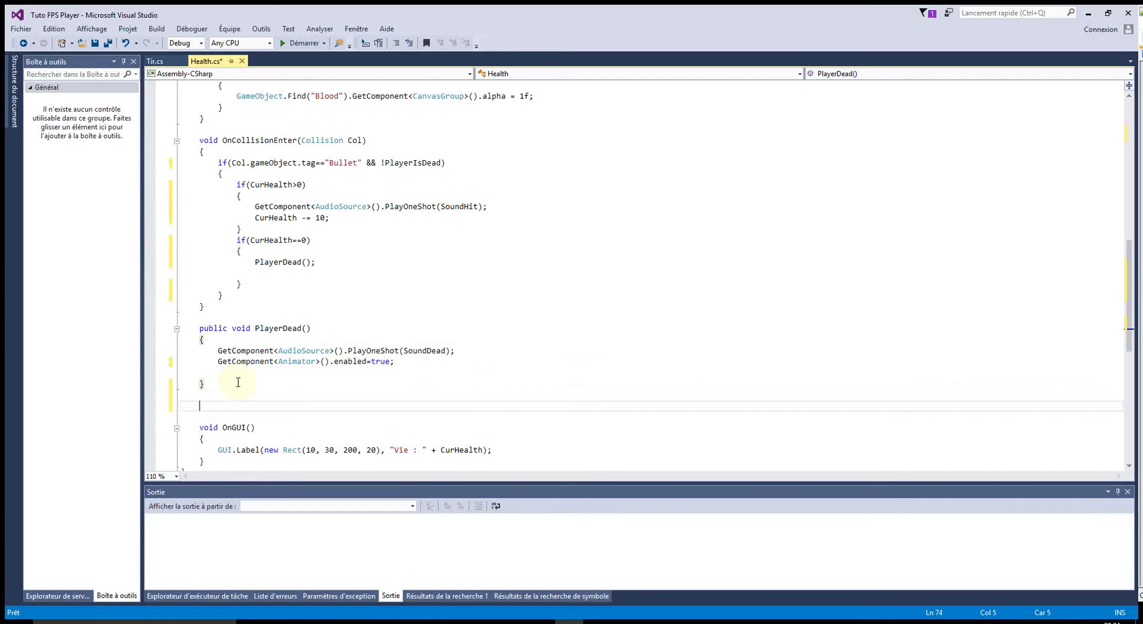
text(Ie)
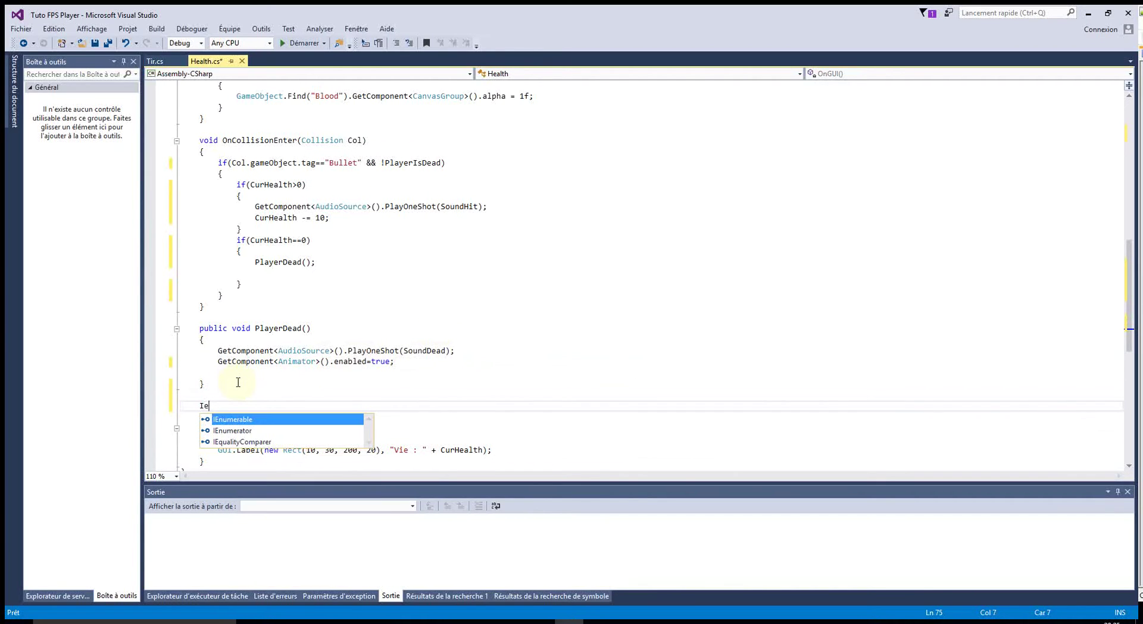
key(Down)
key(Tab)
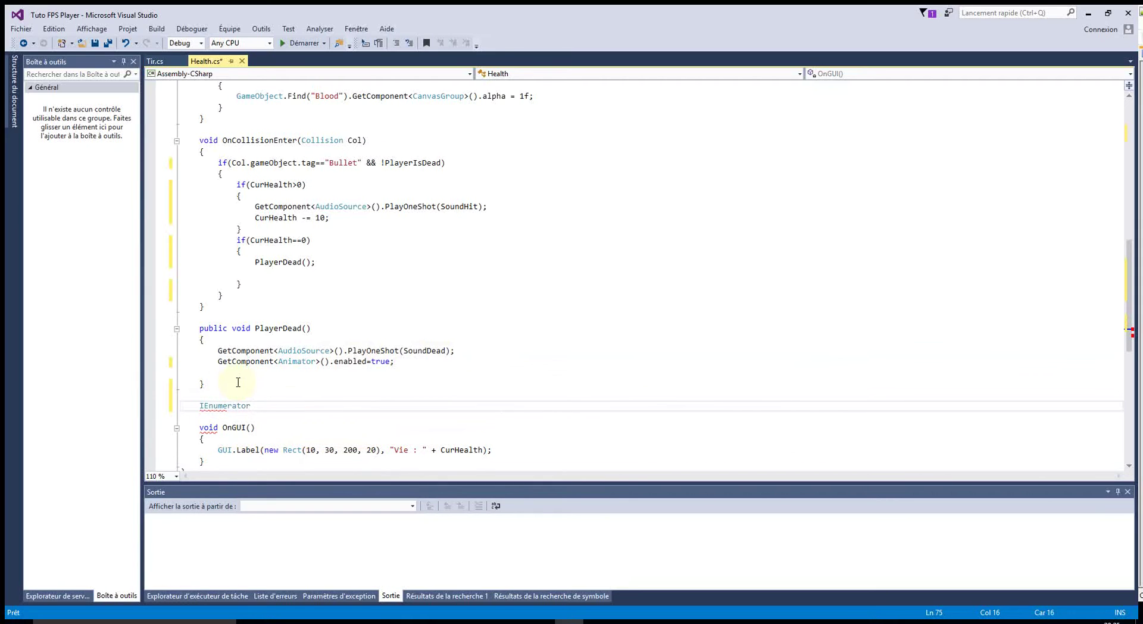
text(Restart)
text(())
key(Return)
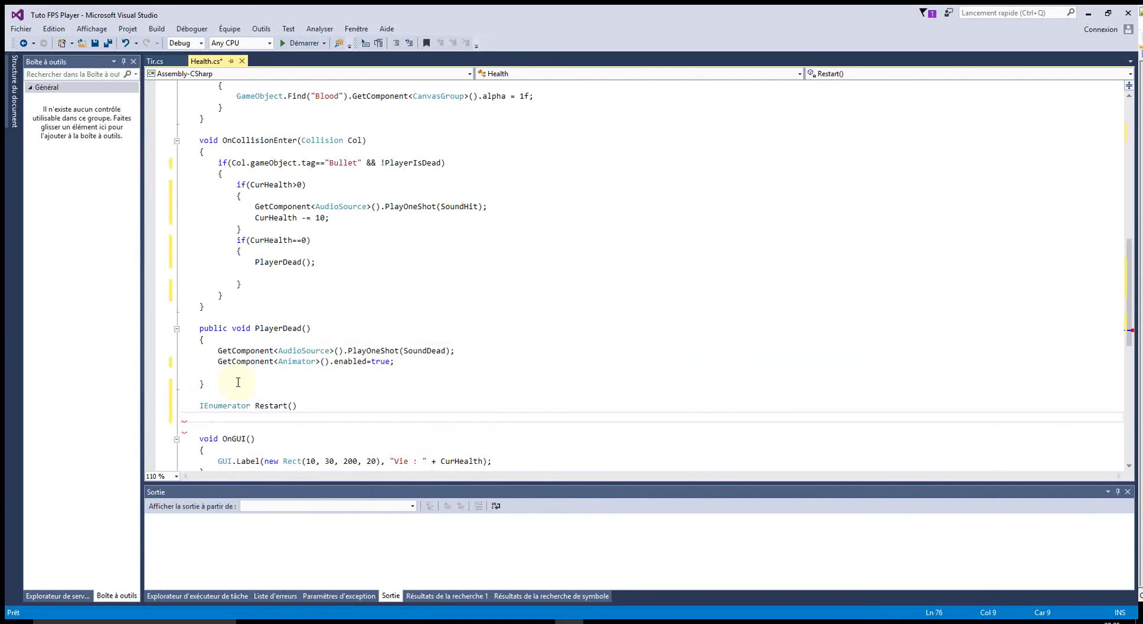
text({)
key(Return)
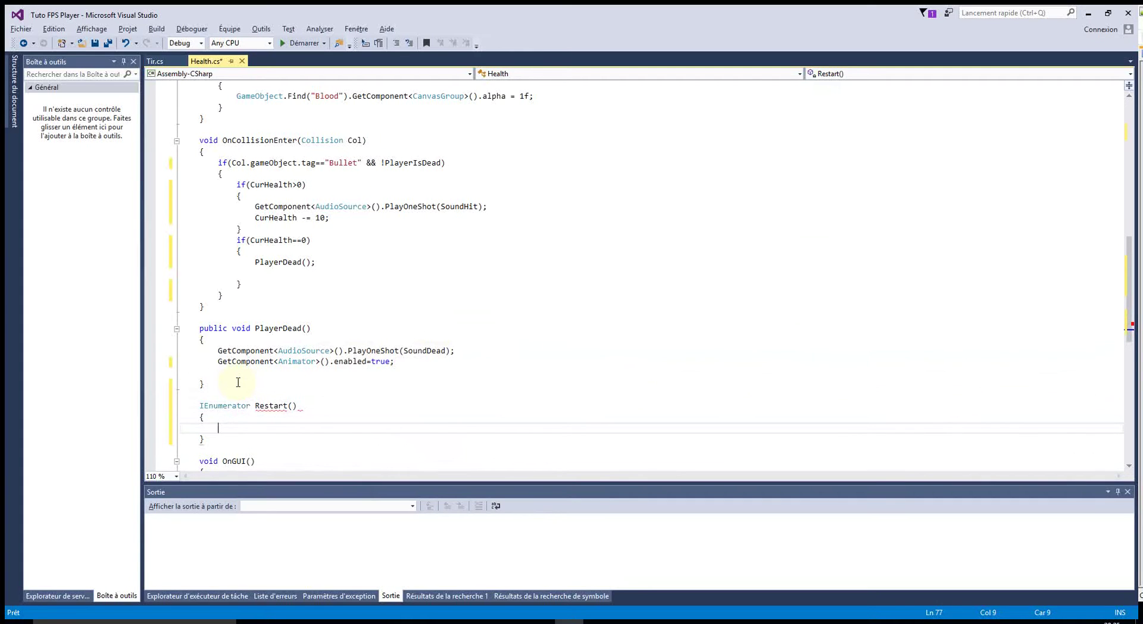
Make Restart() wait with yield return new WaitForSeconds(2f);.
text(Yeil)
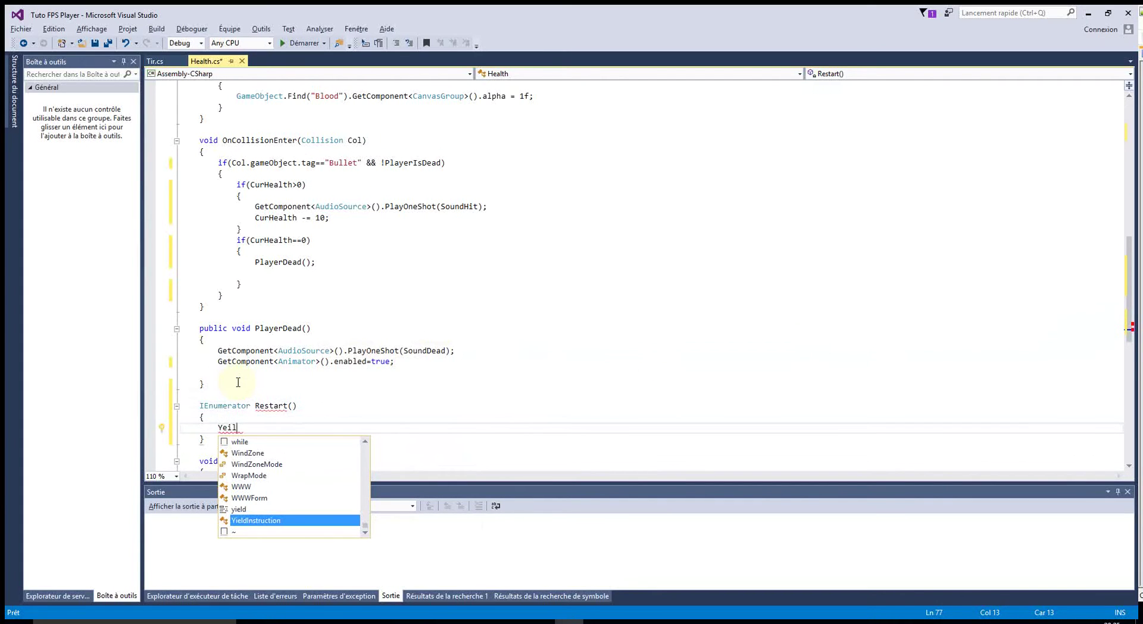
key(Up)
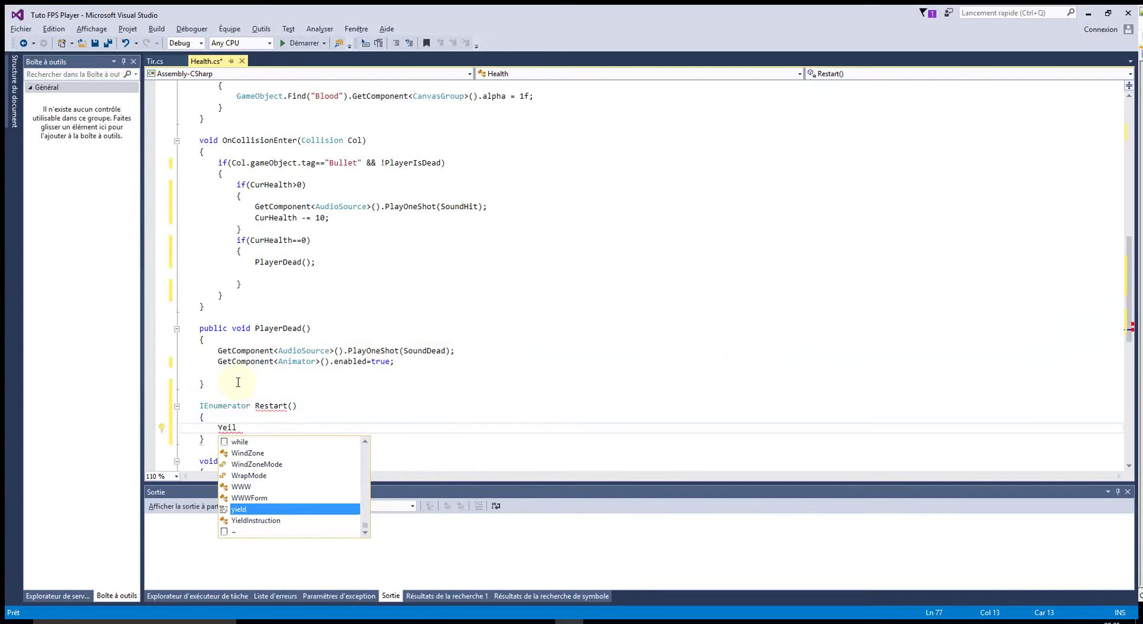
key(Tab)
text(return ne)
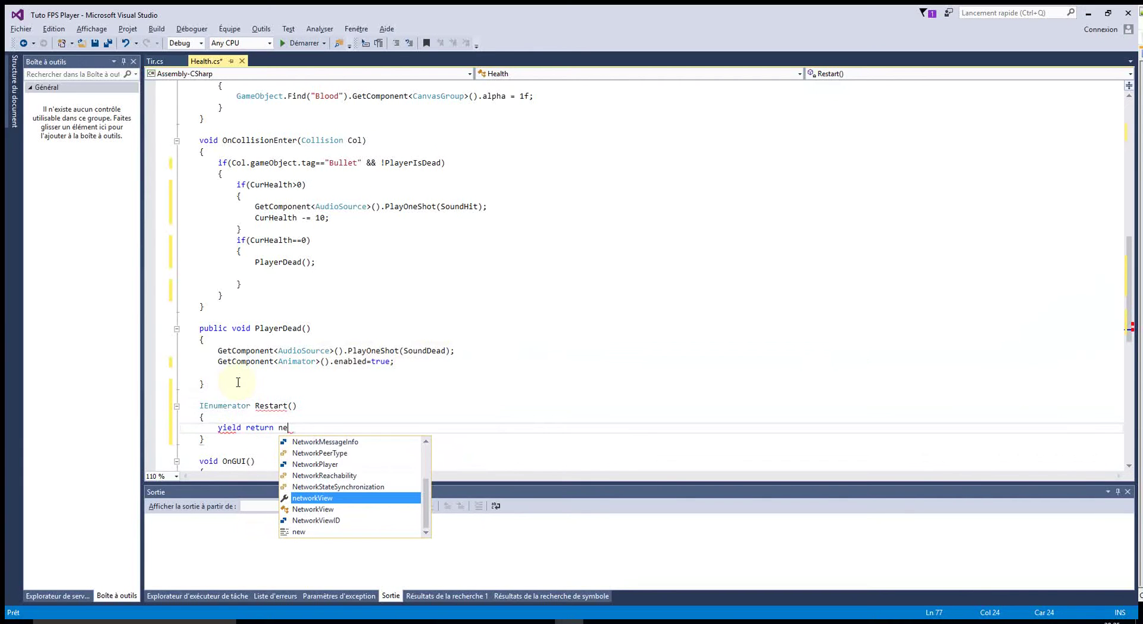
text(w wait)
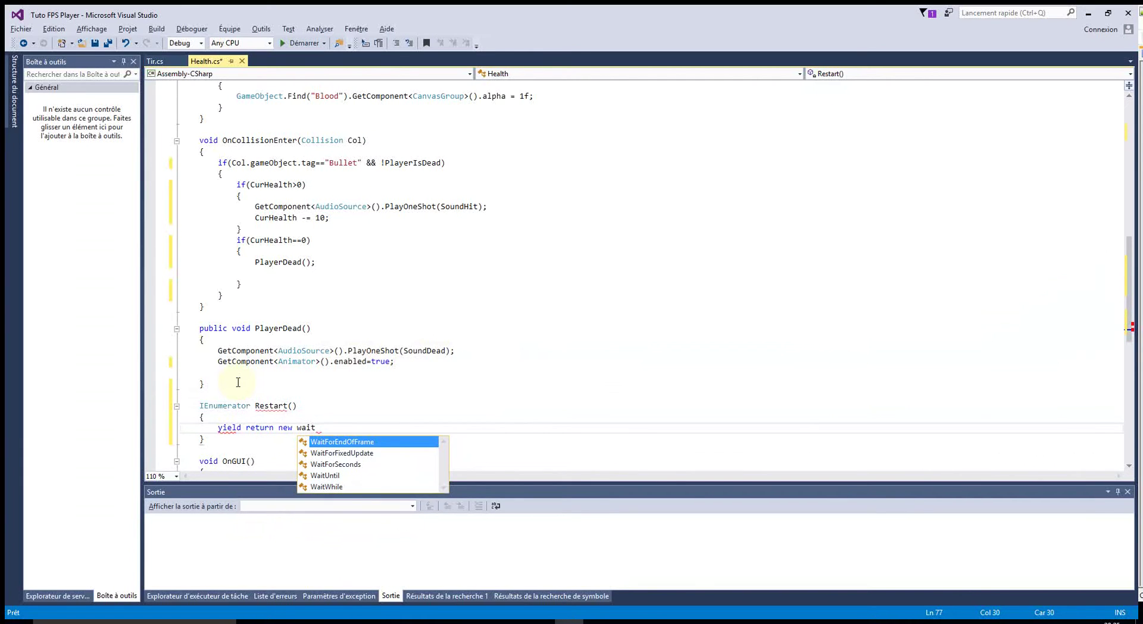
key(Down)
key(Down)
key(Tab)
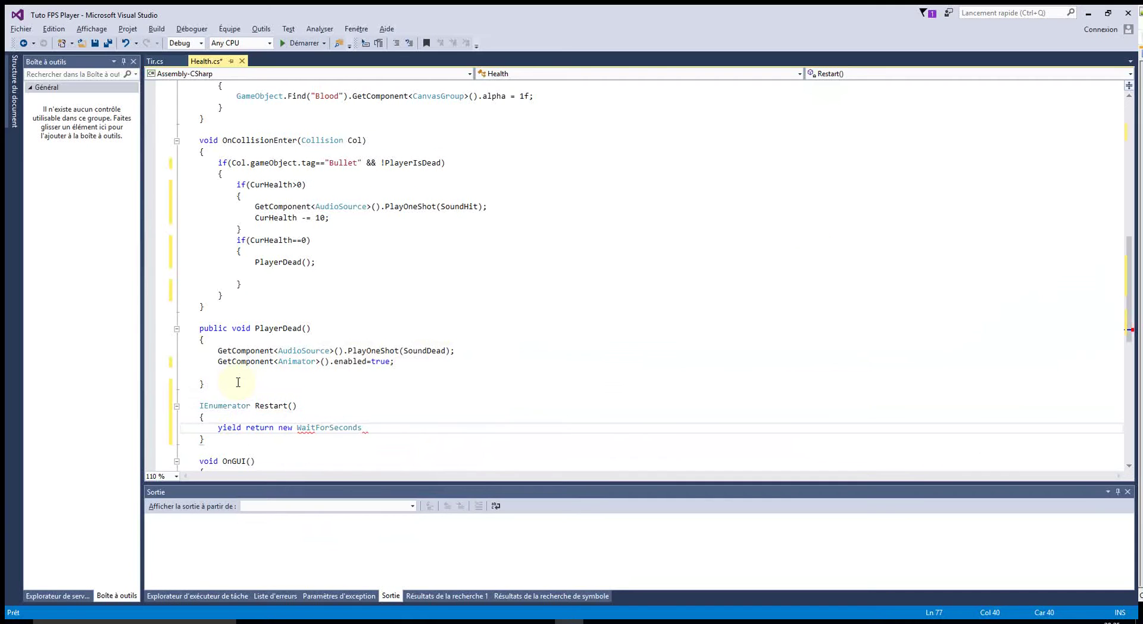
text((2f)
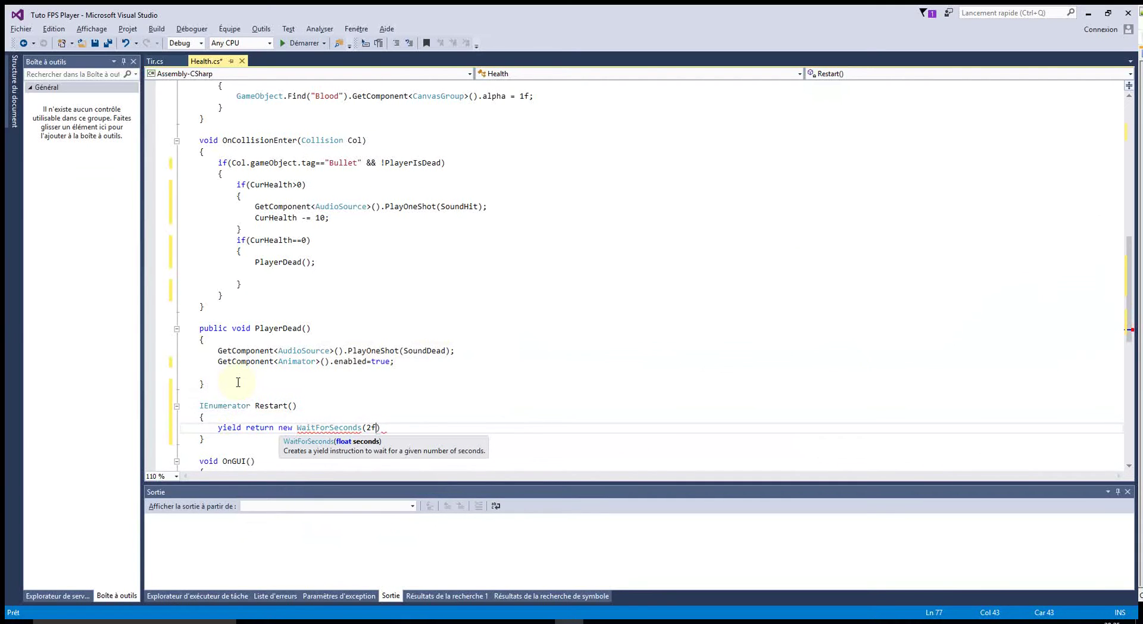
text();)
key(Return)
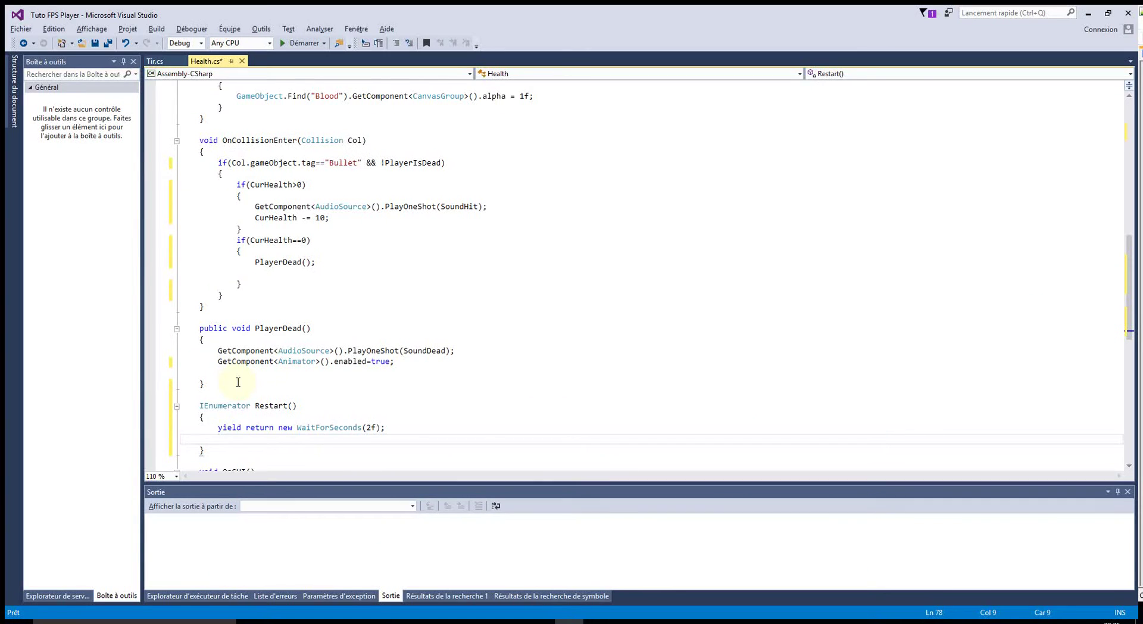
Add using UnityEngine.SceneManagement; to the imports at the top of Health.cs.
scroll(312, 415, up, 2)
scroll(357, 331, up, 12)
scroll(346, 328, up, 1)
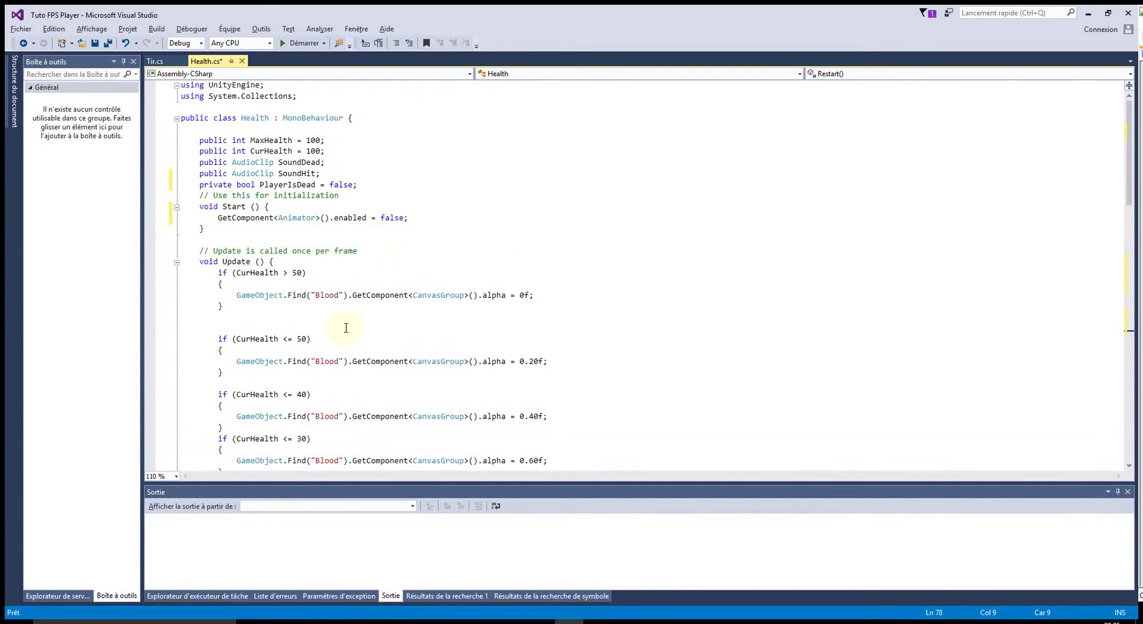
click(243, 111)
text(usin)
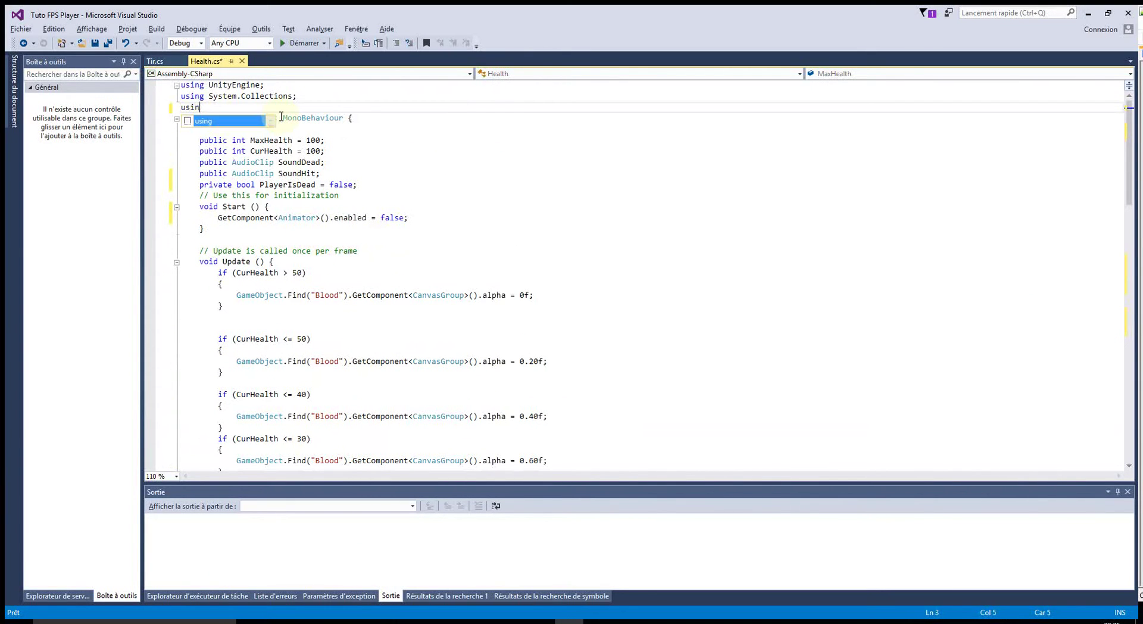
text(g Uni)
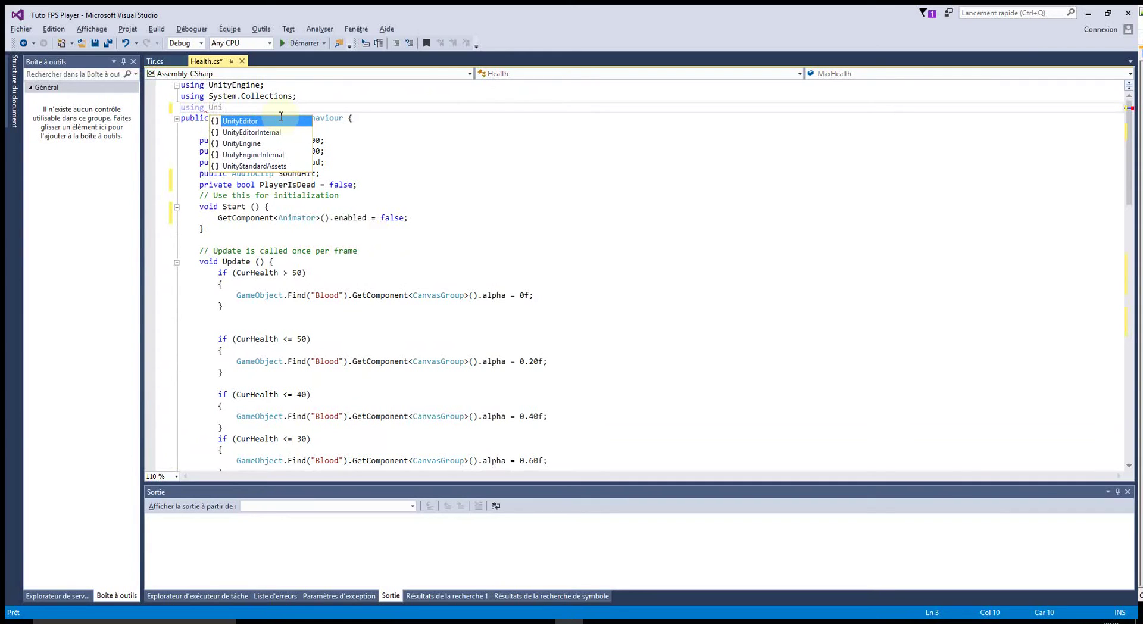
key(Down)
key(Down)
key(Return)
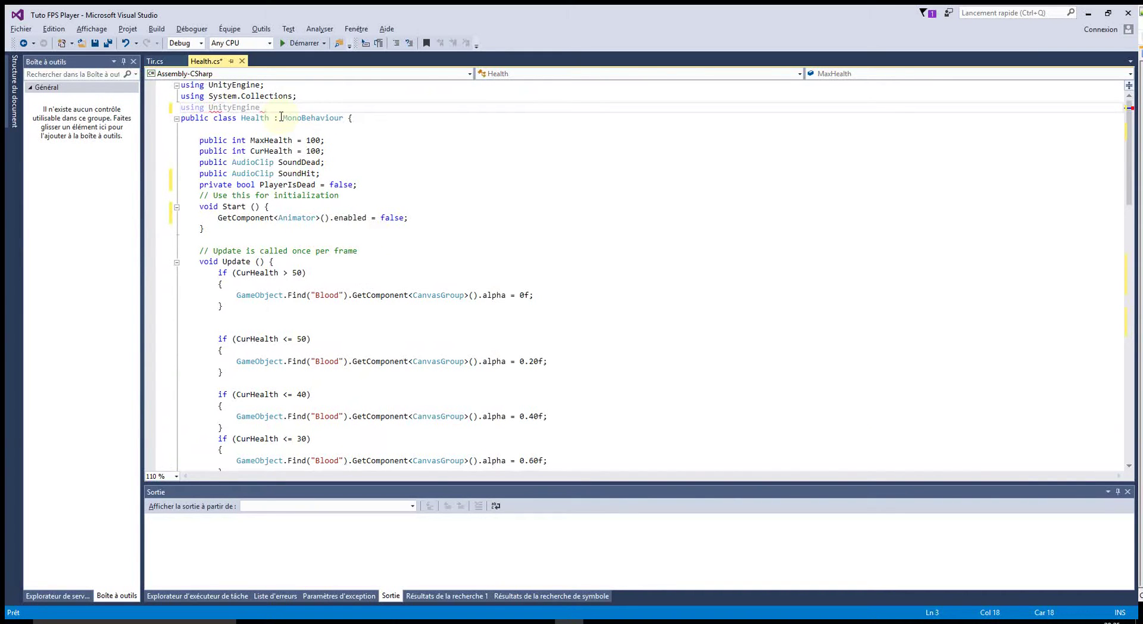
text(.Sc)
key(Return)
text(;)
click(416, 237)
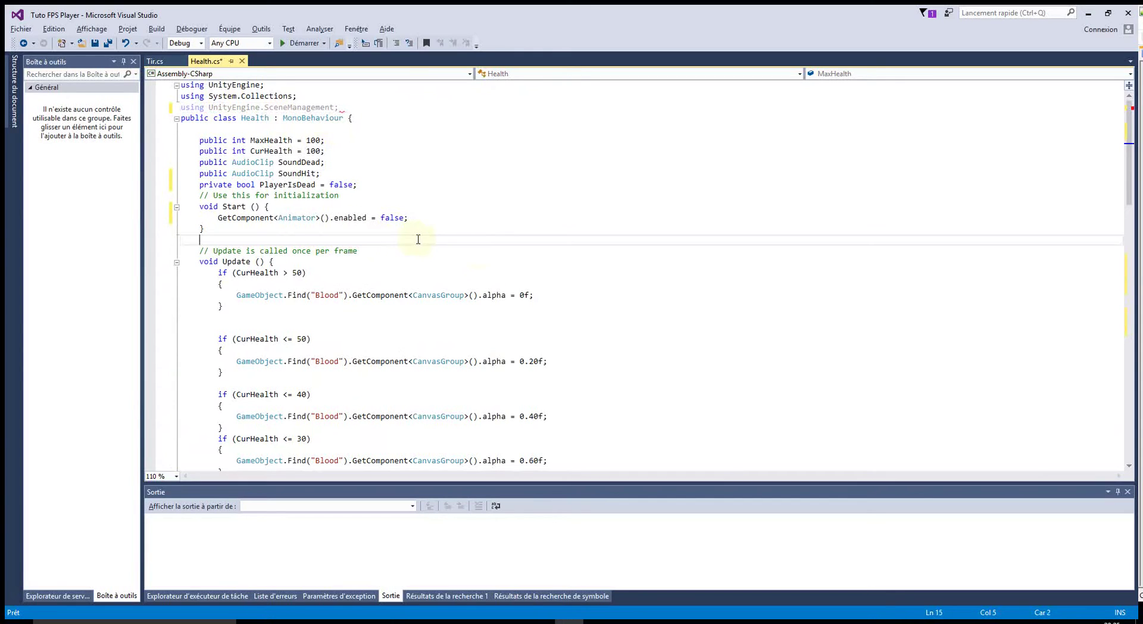
click(355, 109)
key(Return)
Begin a SceneManager.LoadScene(" call on the empty line in PlayerDead.
scroll(393, 355, down, 10)
scroll(392, 354, down, 3)
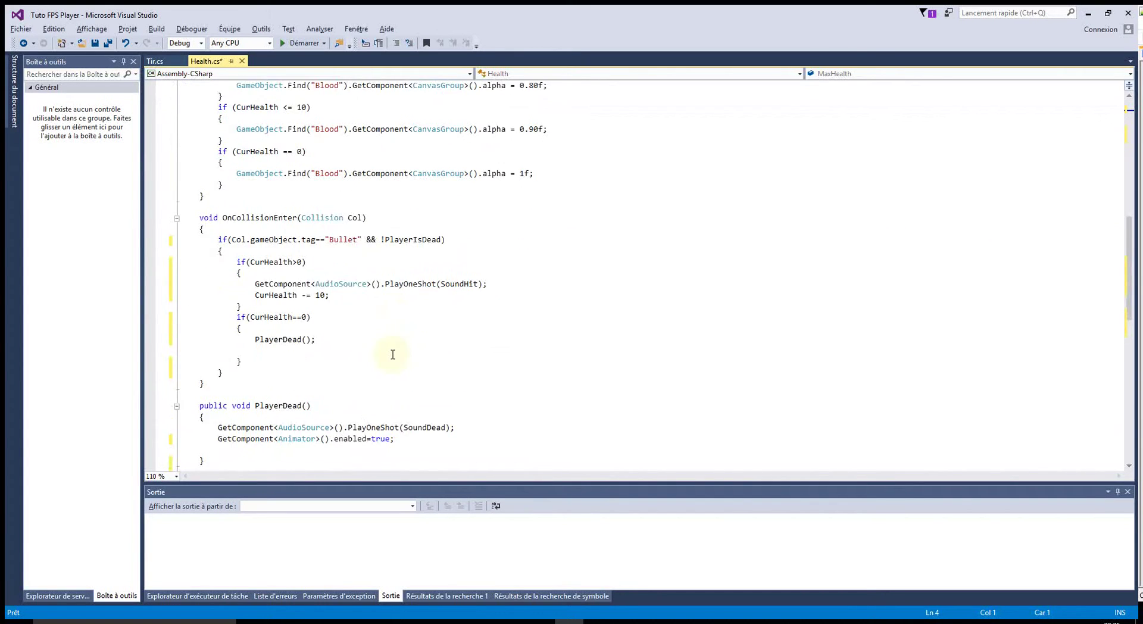
scroll(393, 354, down, 3)
click(390, 351)
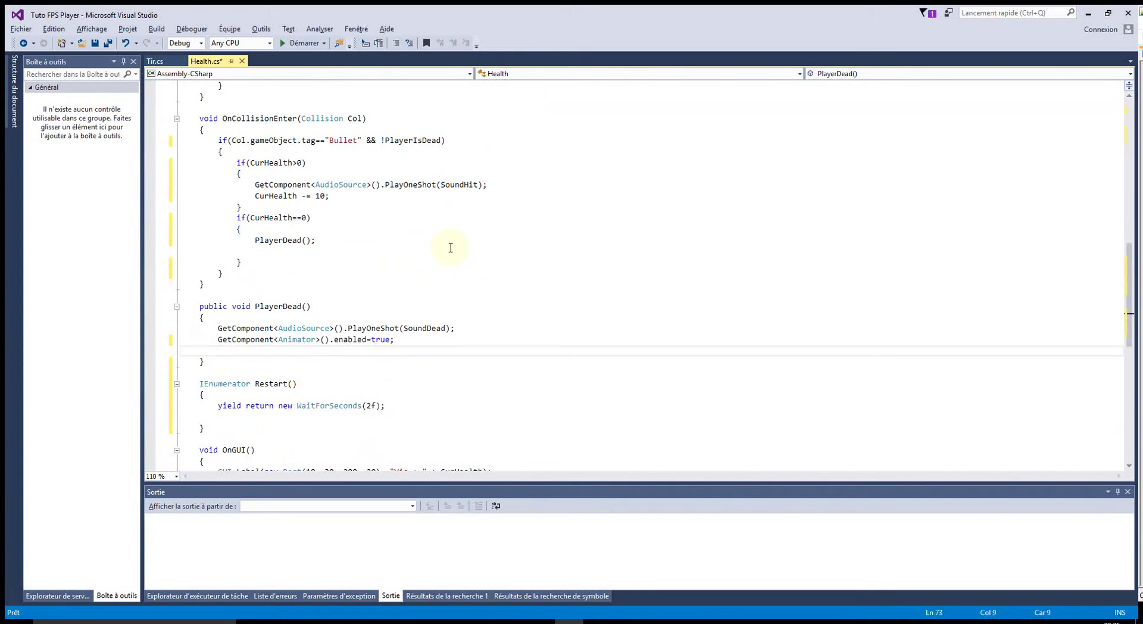
text(SceneManager)
text(.LoadScene)
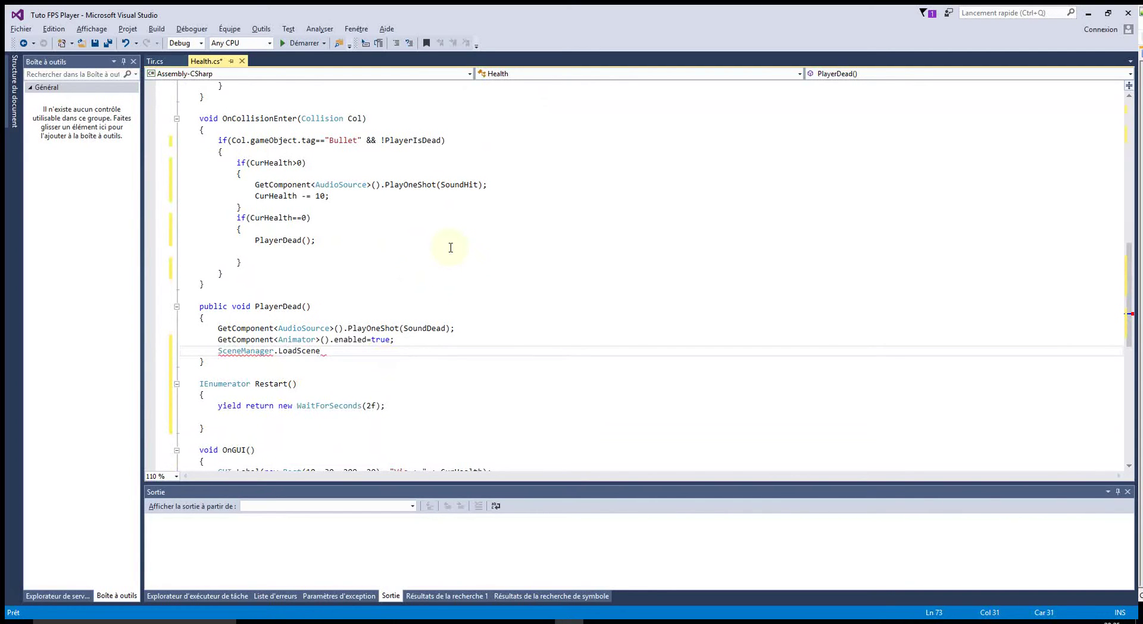
text((")
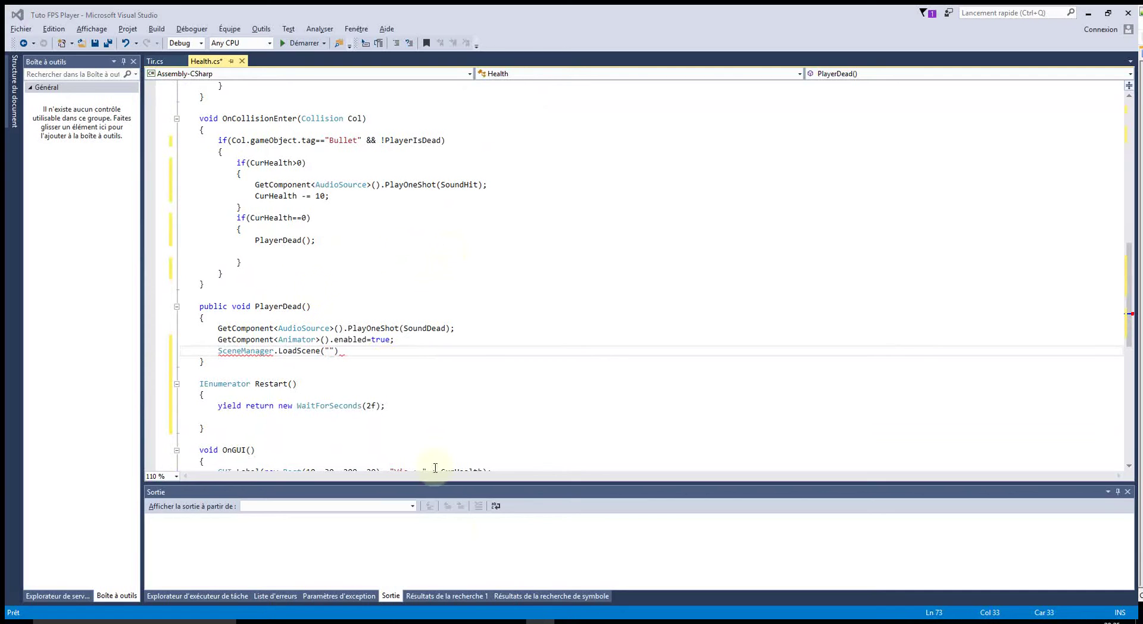
Check the scene's name in Unity's root Assets folder.
click(503, 619)
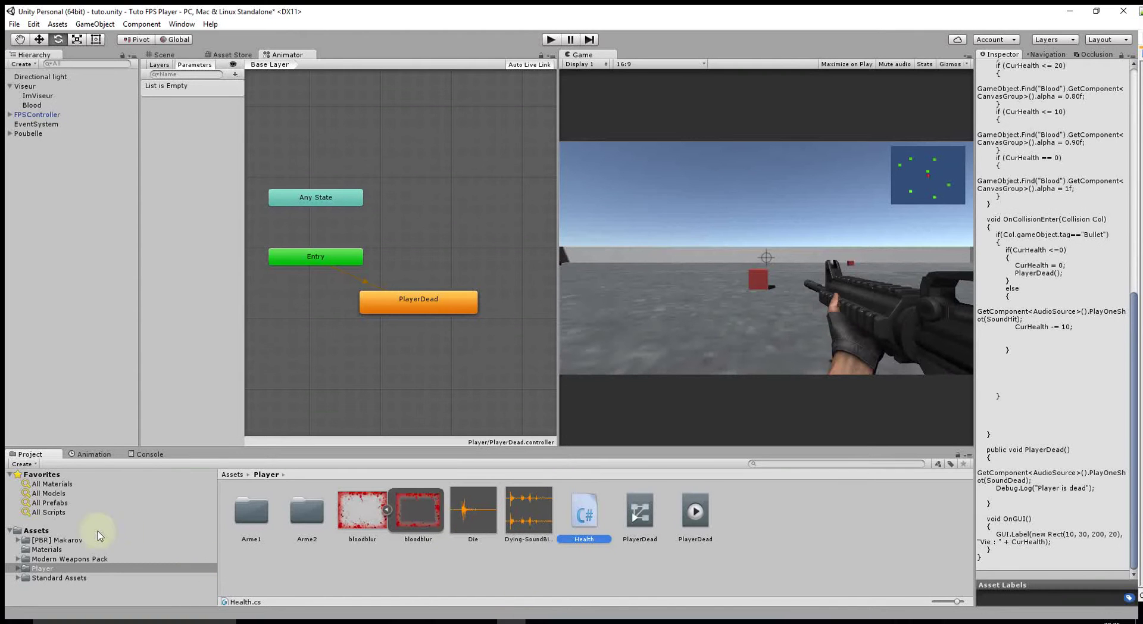
click(41, 530)
scroll(551, 553, down, 1)
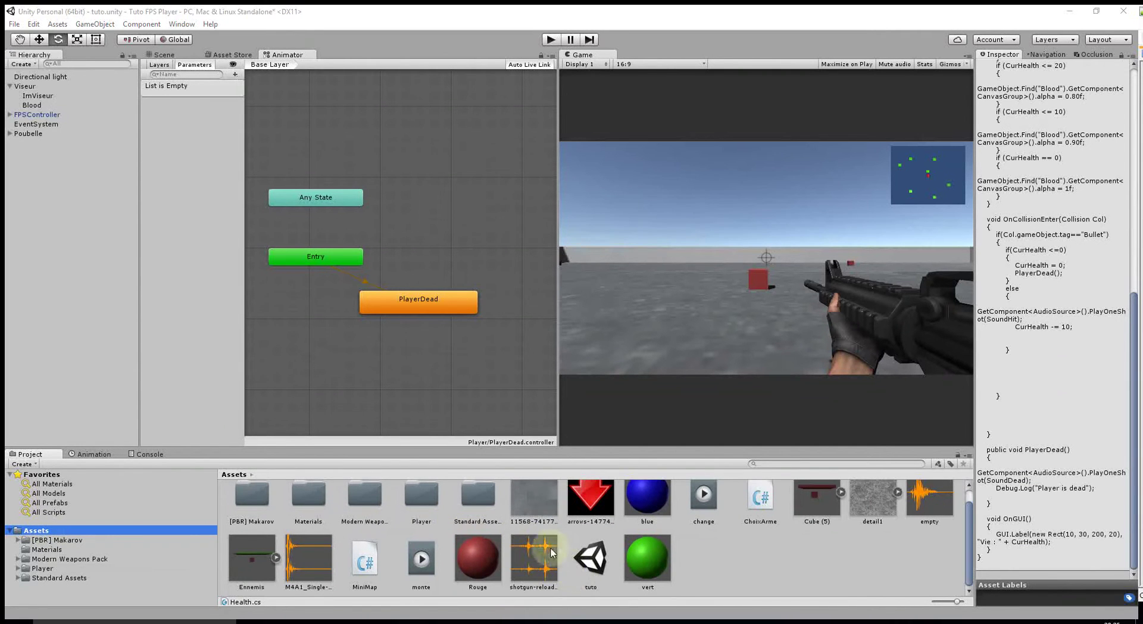
Fill in the scene name "tuto" and move the LoadScene line below the 2-second wait in Restart().
click(568, 619)
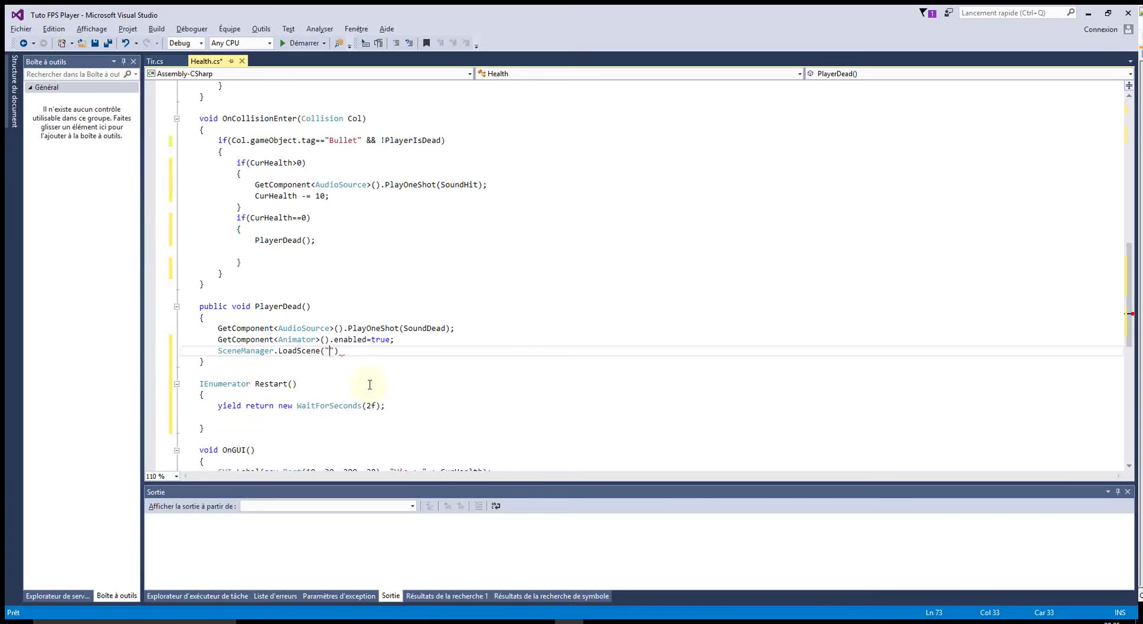
text(tuto)
click(367, 353)
click(400, 381)
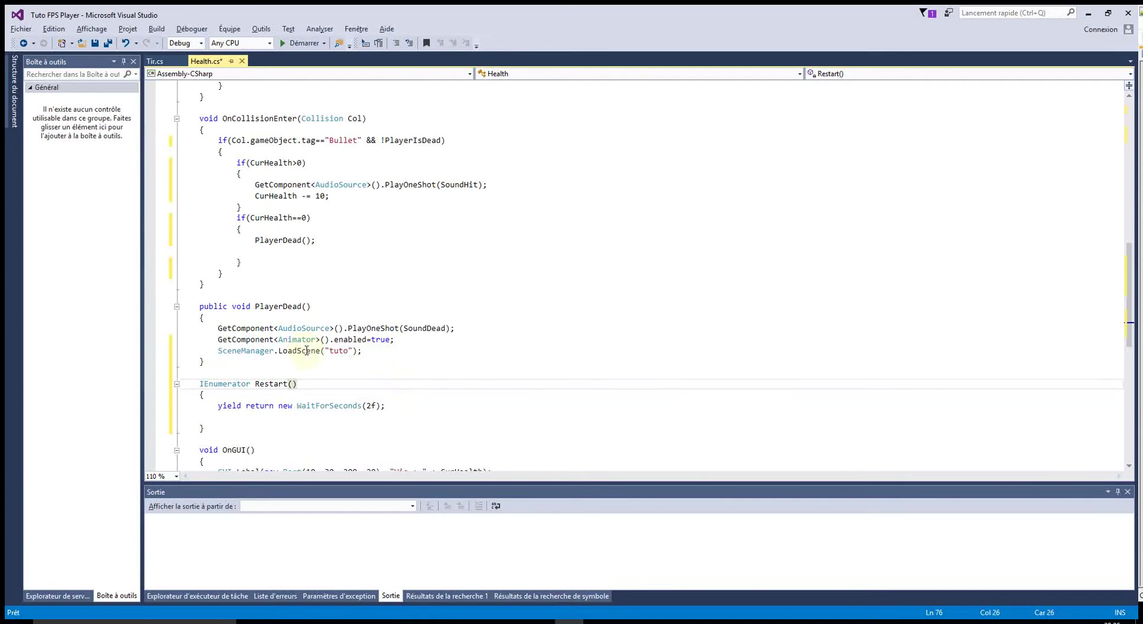
mouse_move(359, 334)
mouse_move(362, 351)
mouse_down()
mouse_move(218, 351)
mouse_move(237, 420)
mouse_up()
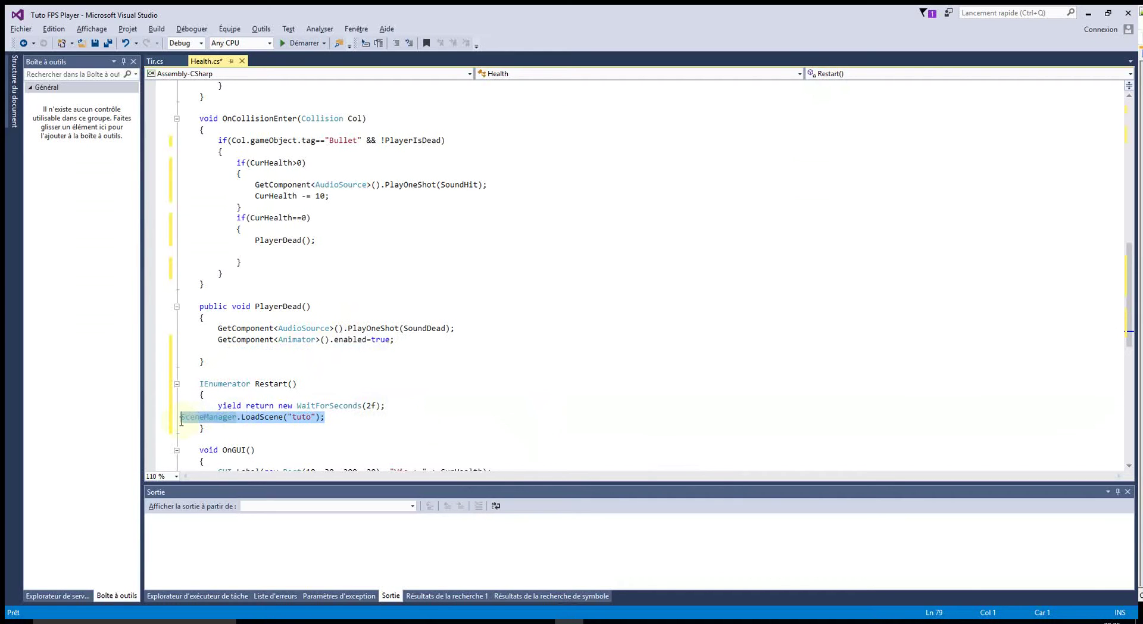
key(Home)
key(Tab)
key(Tab)
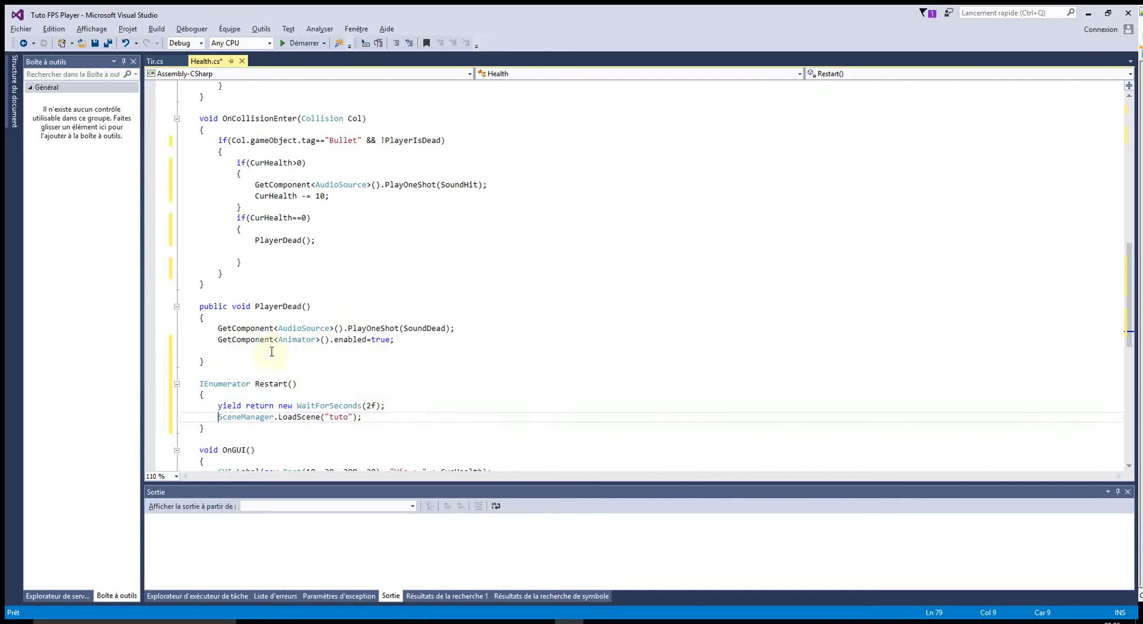
click(272, 351)
Make PlayerDead call StartCoroutine(Restart());.
text(start)
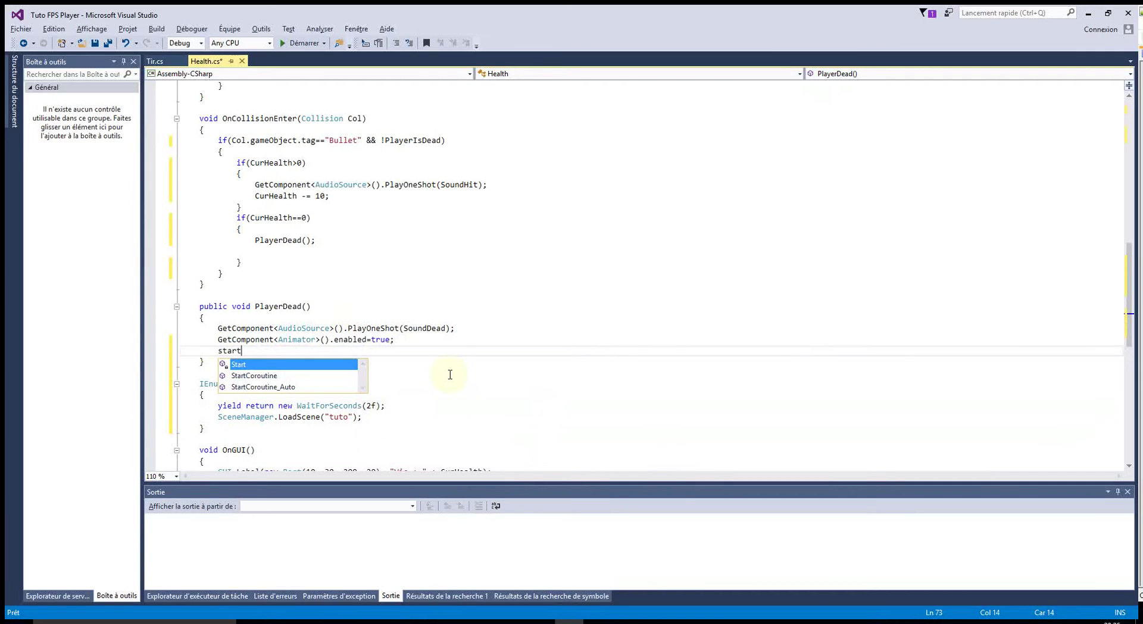
key(Down)
key(Tab)
text(()
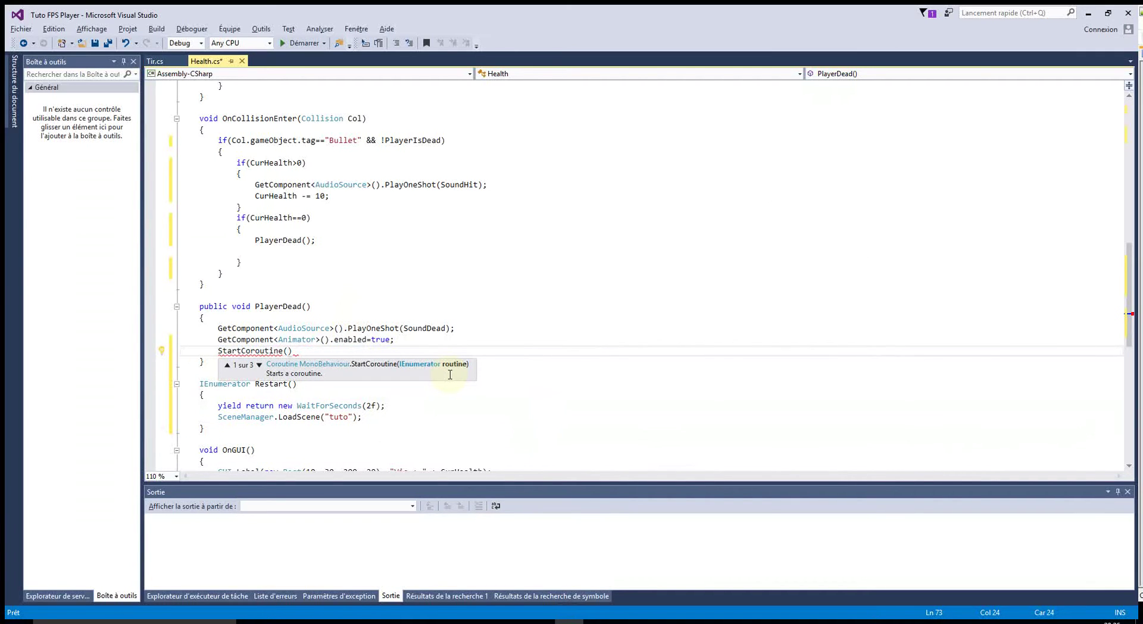
text(Restart)
text(()))
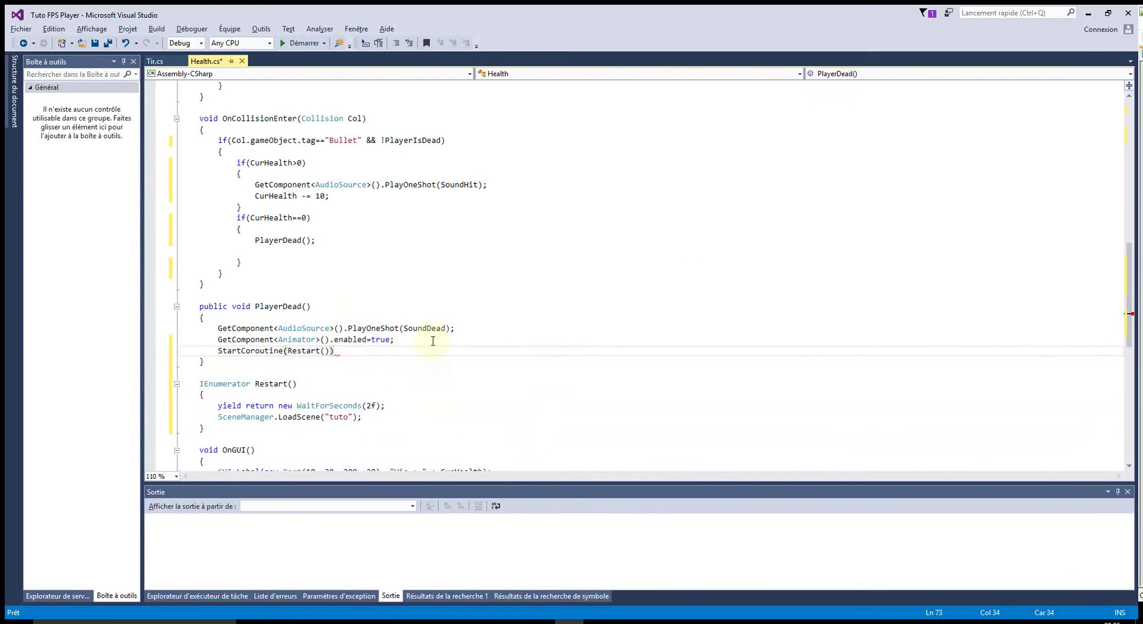
text(;)
click(489, 394)
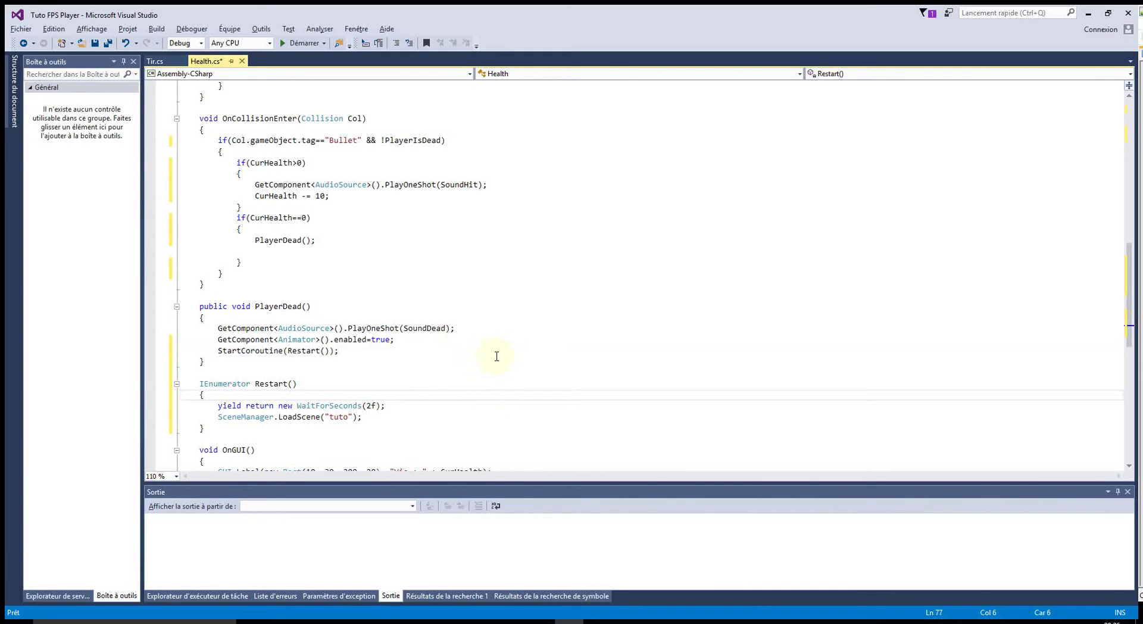
Set PlayerIsDead = true; as the first line of PlayerDead.
scroll(390, 405, down, 1)
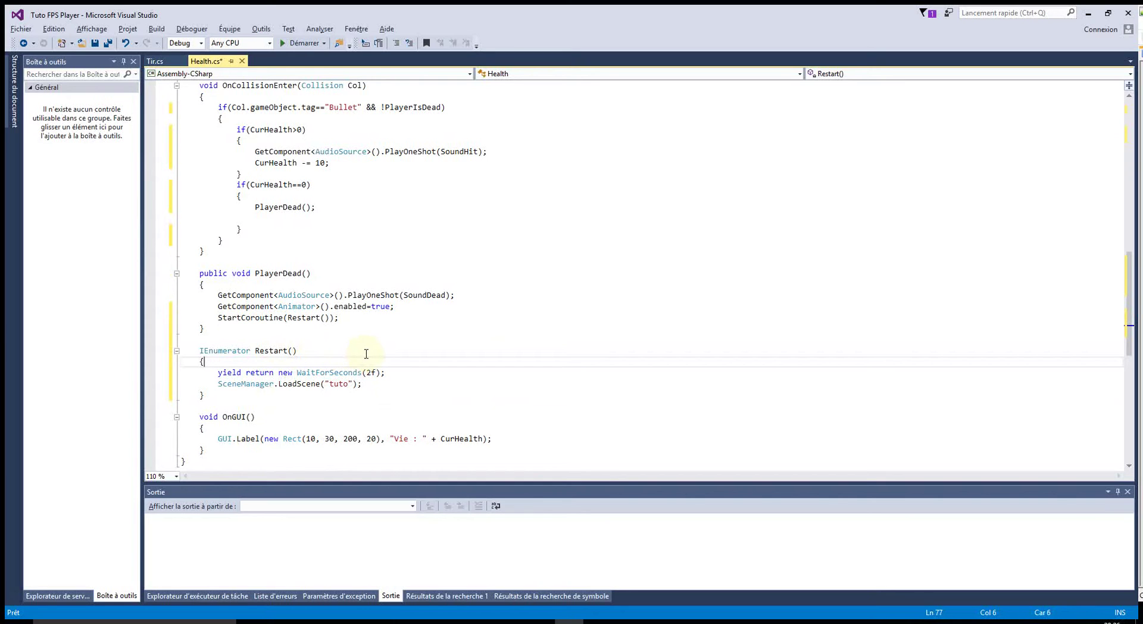
click(306, 286)
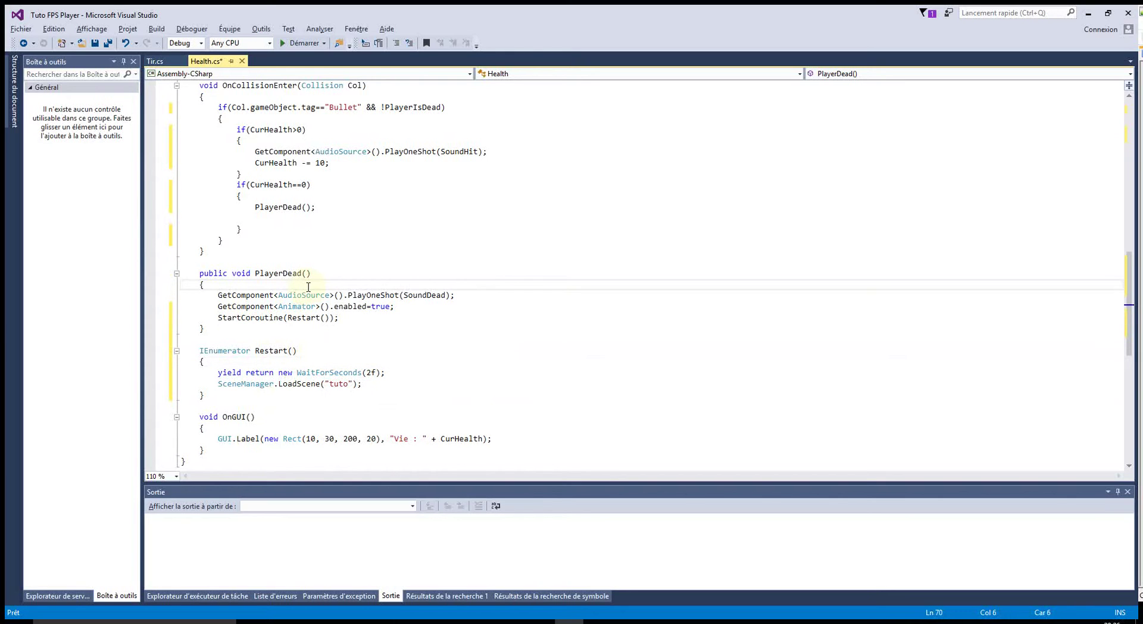
key(Return)
text(pla)
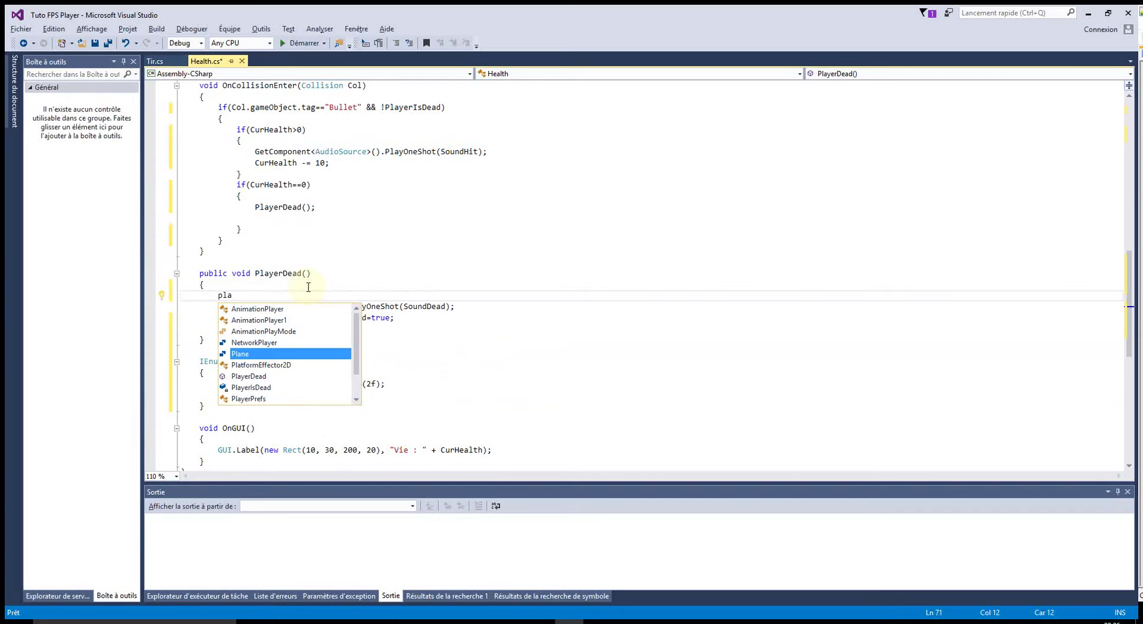
text(y)
key(Down)
key(Down)
text(=)
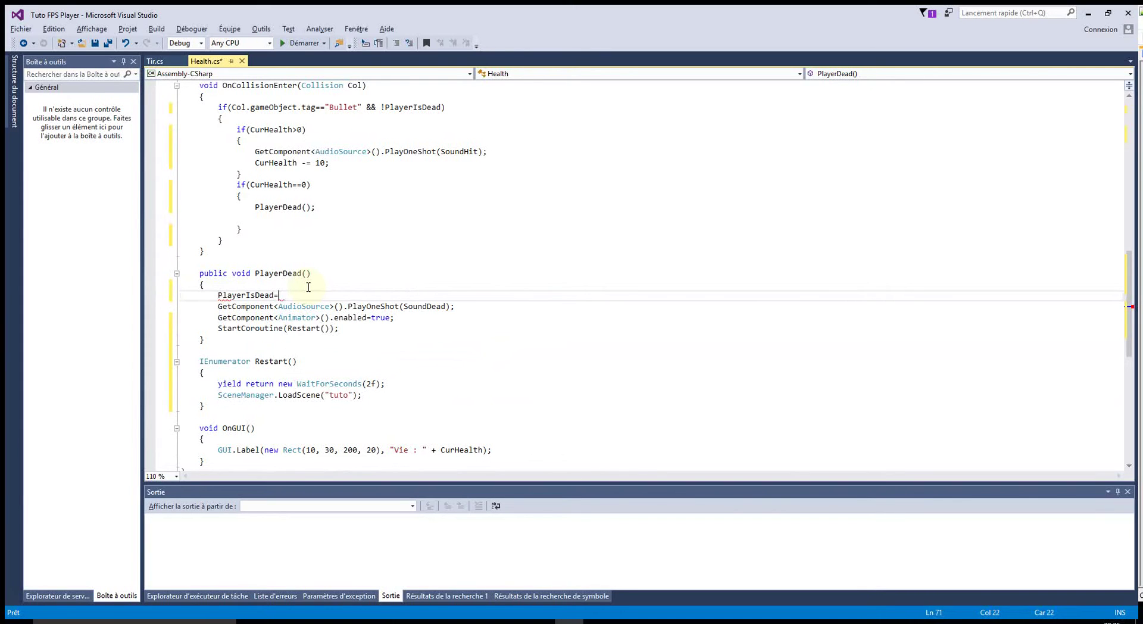
text(true;)
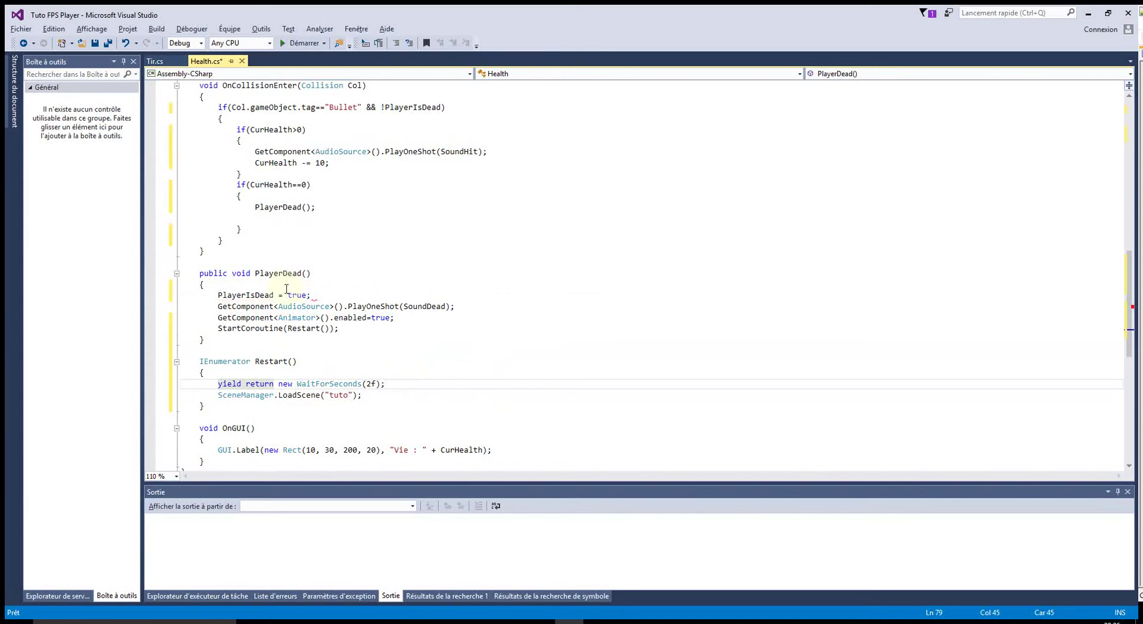
Save Health.cs.
scroll(332, 331, up, 3)
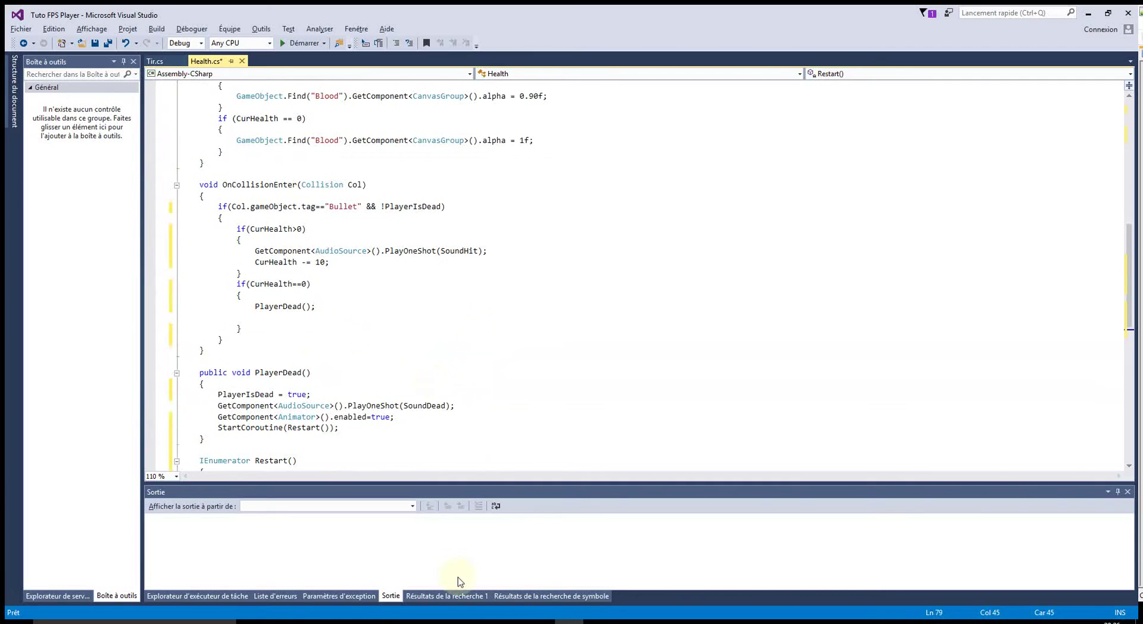
scroll(490, 395, down, 4)
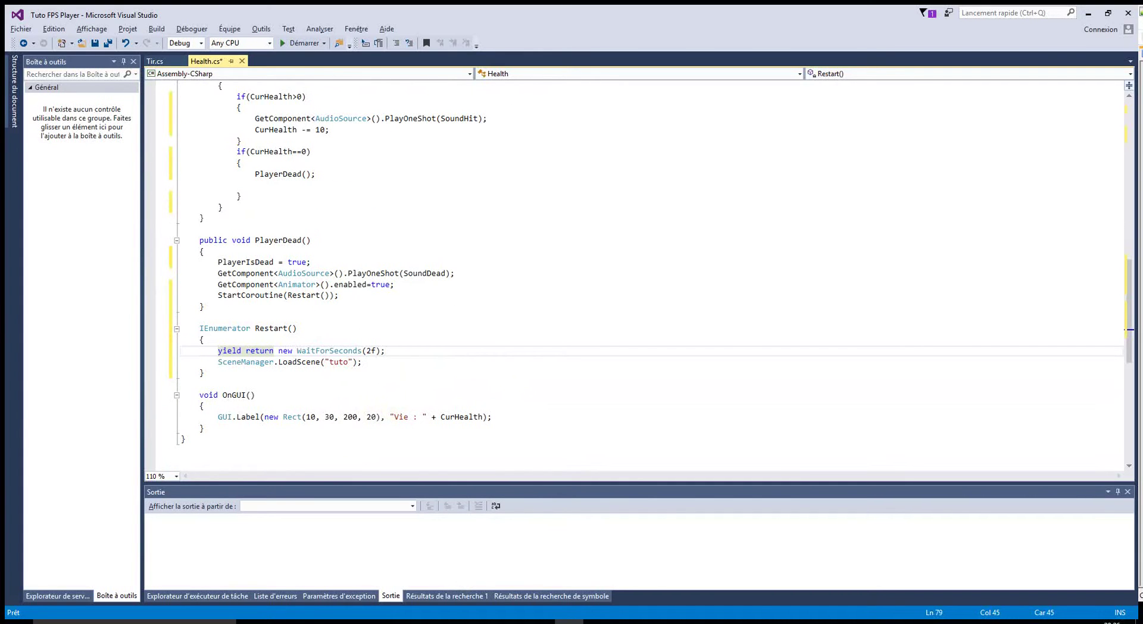
scroll(477, 429, up, 5)
scroll(477, 423, up, 9)
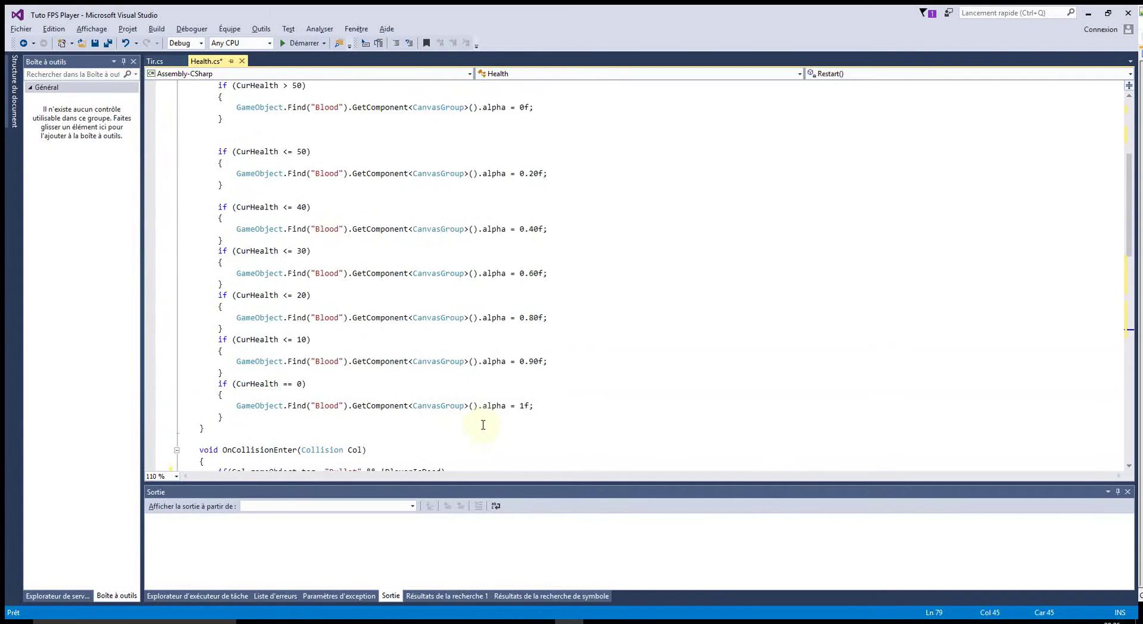
scroll(560, 407, up, 4)
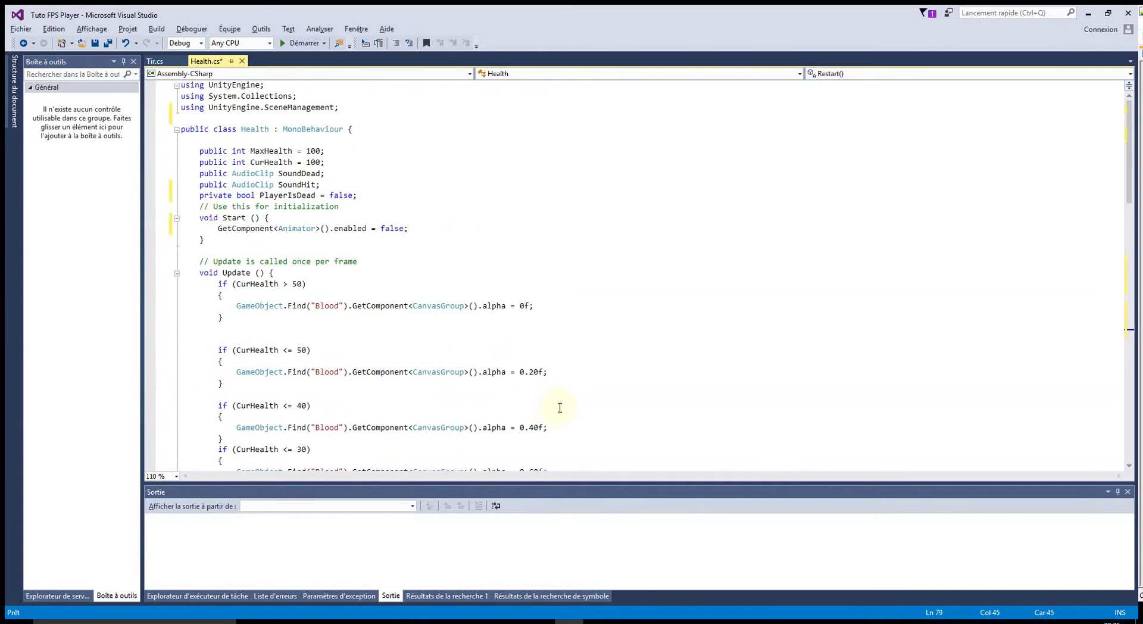
click(95, 44)
Play-test in Unity, shooting until the player dies and the scene reloads, then select the PlayerDead animator state.
click(1088, 13)
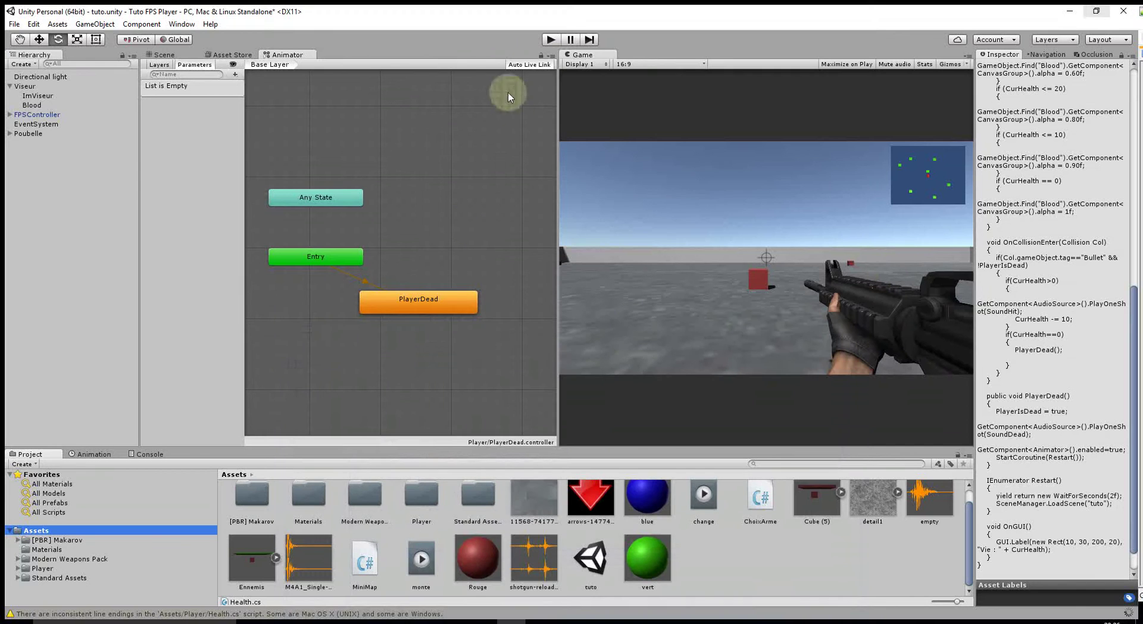
click(552, 42)
click(759, 257)
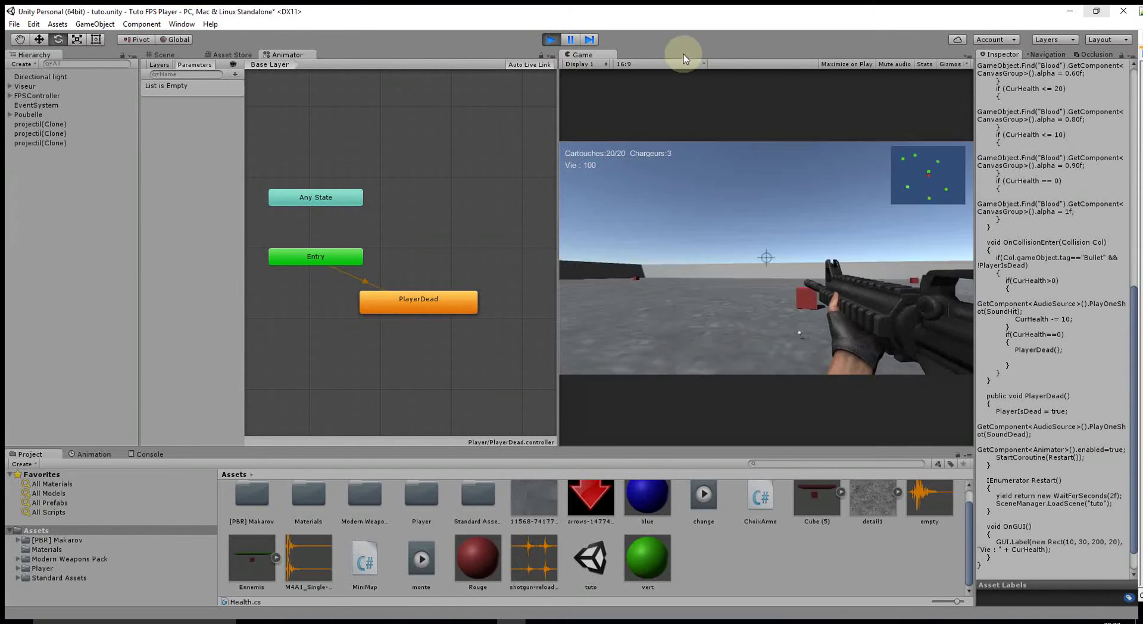
click(551, 39)
click(406, 304)
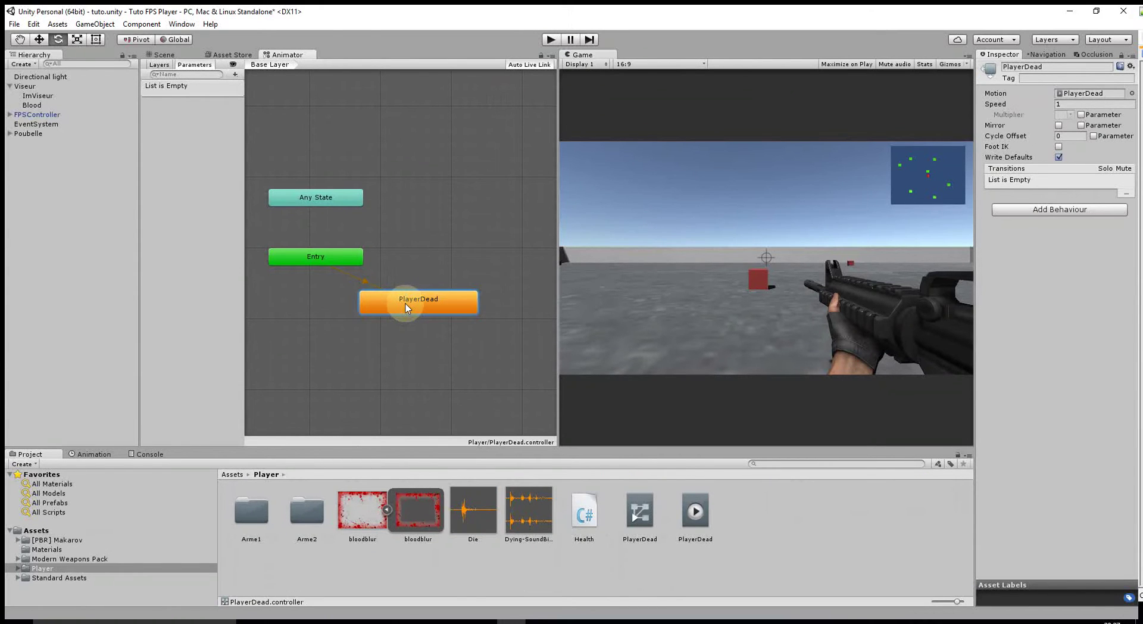
Open the PlayerDead state and check its transition from the Entry state.
double_click(406, 304)
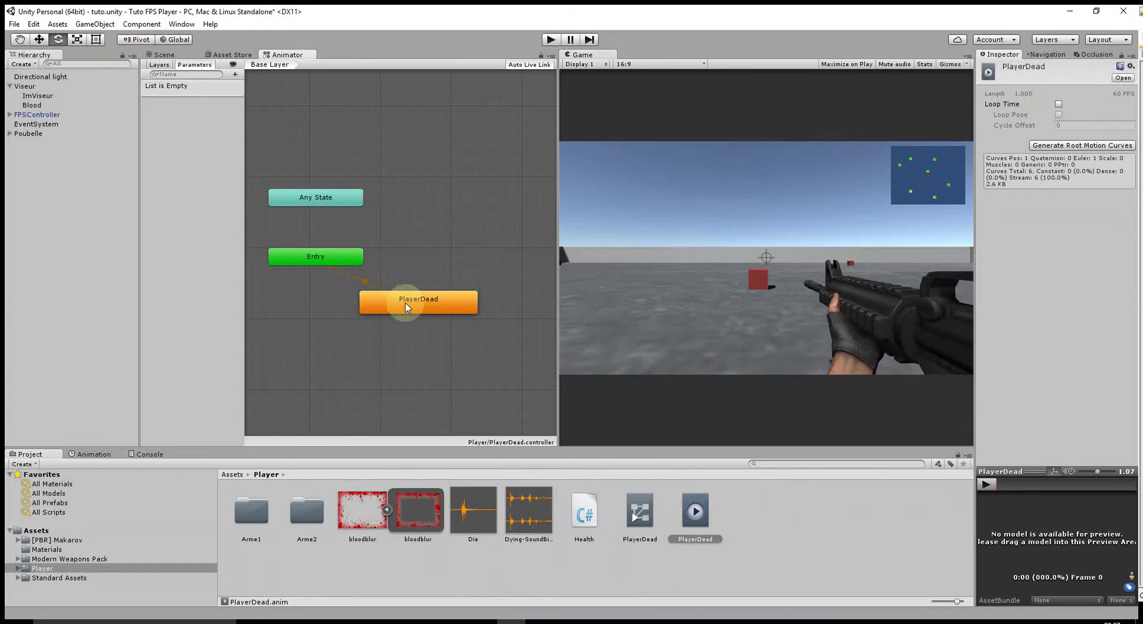
click(448, 302)
double_click(464, 299)
click(365, 278)
click(326, 256)
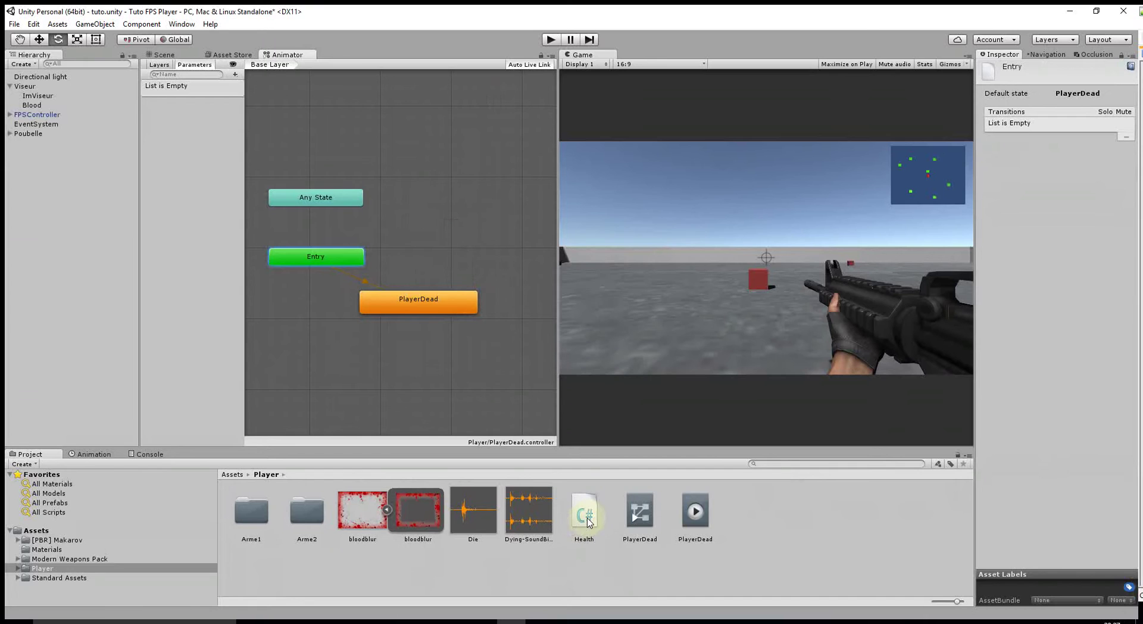
key(alt+Tab)
key(alt+Tab)
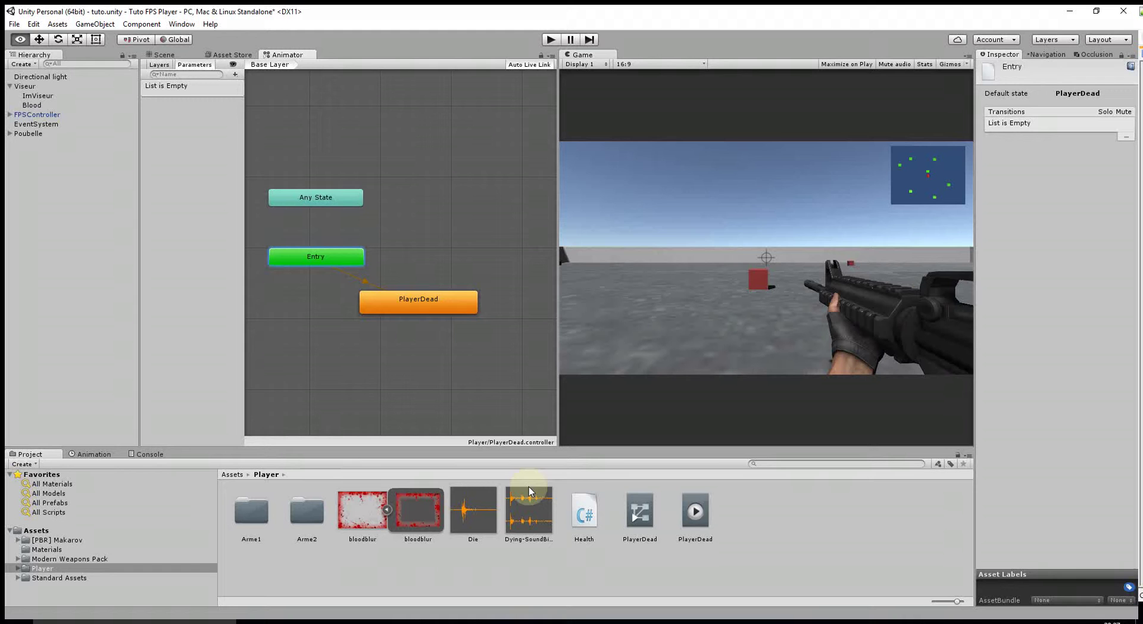
double_click(407, 306)
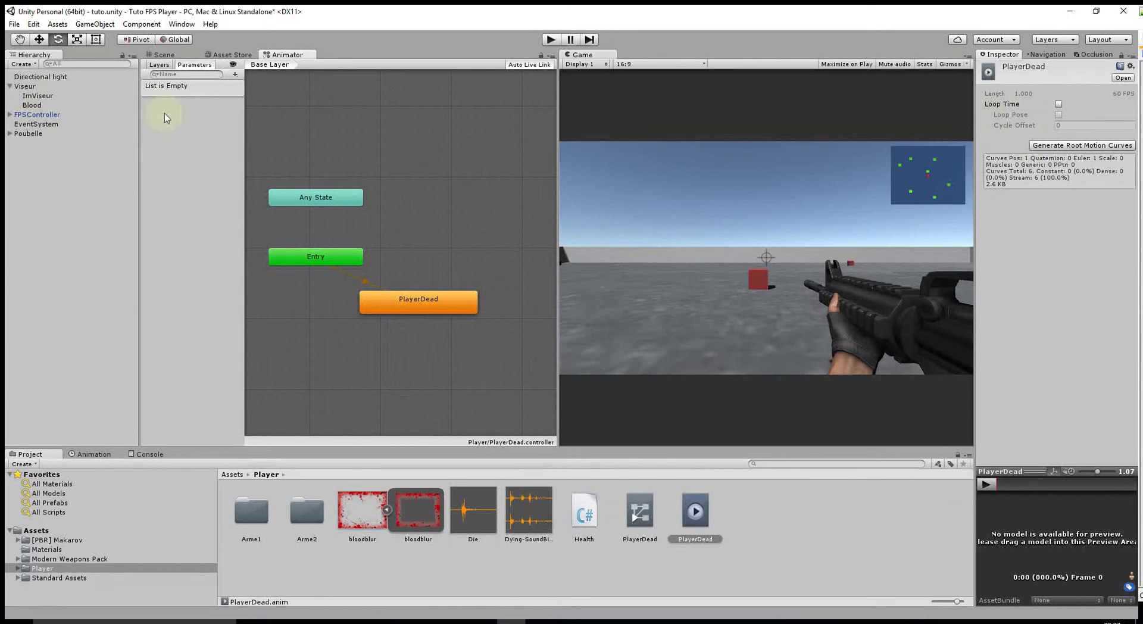
Preview the PlayerDead death animation playing on the CSS Arms1 model.
click(9, 114)
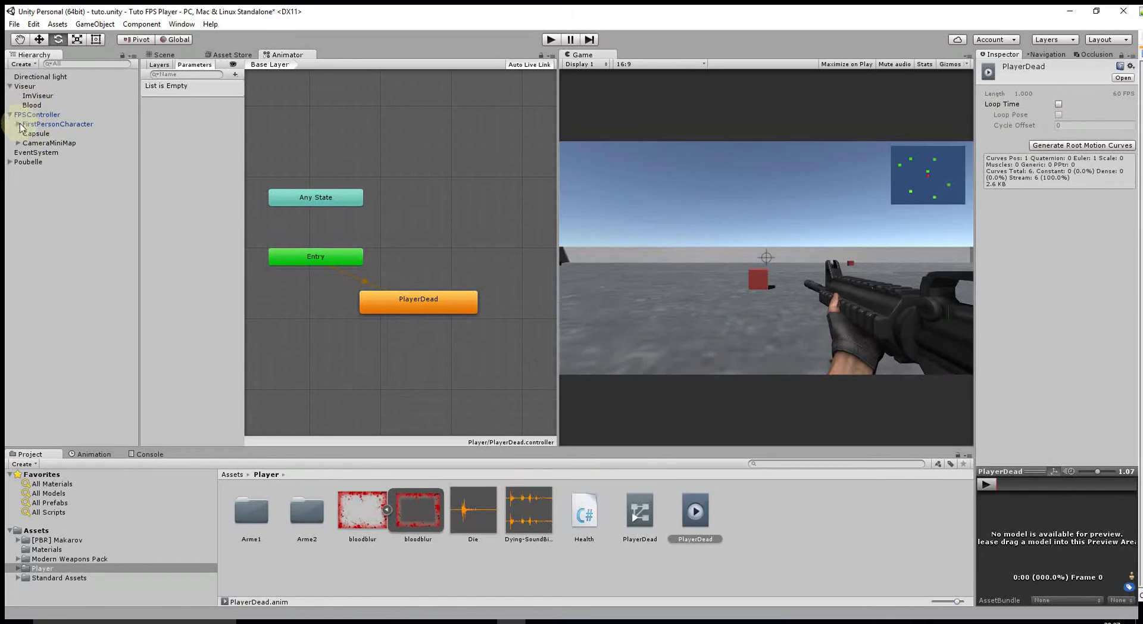
drag(36, 134, 992, 527)
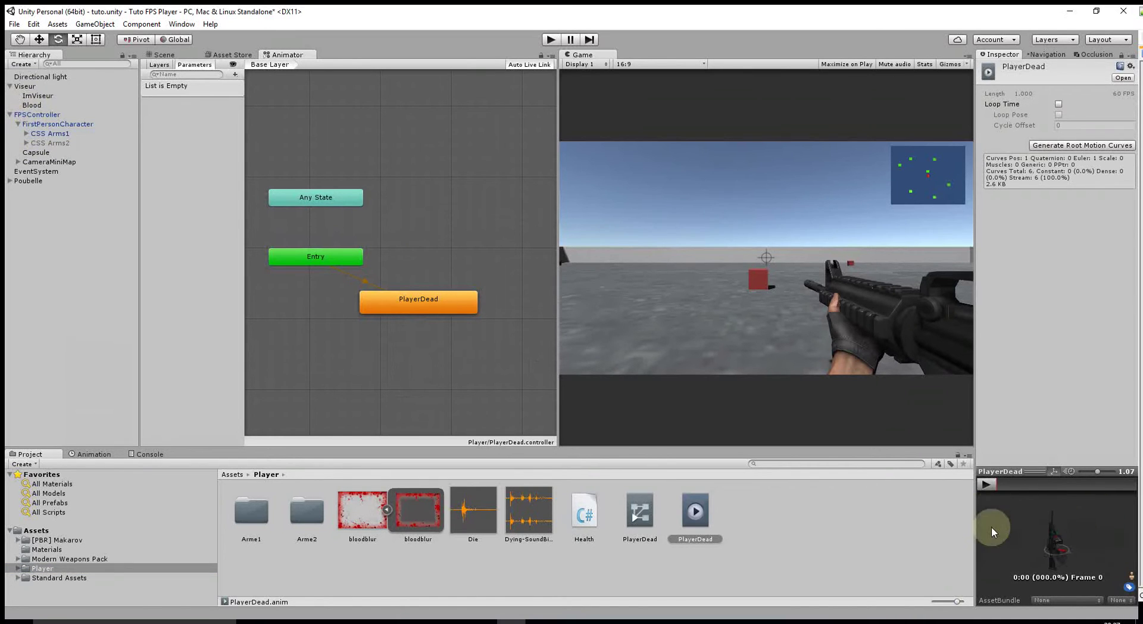
click(986, 484)
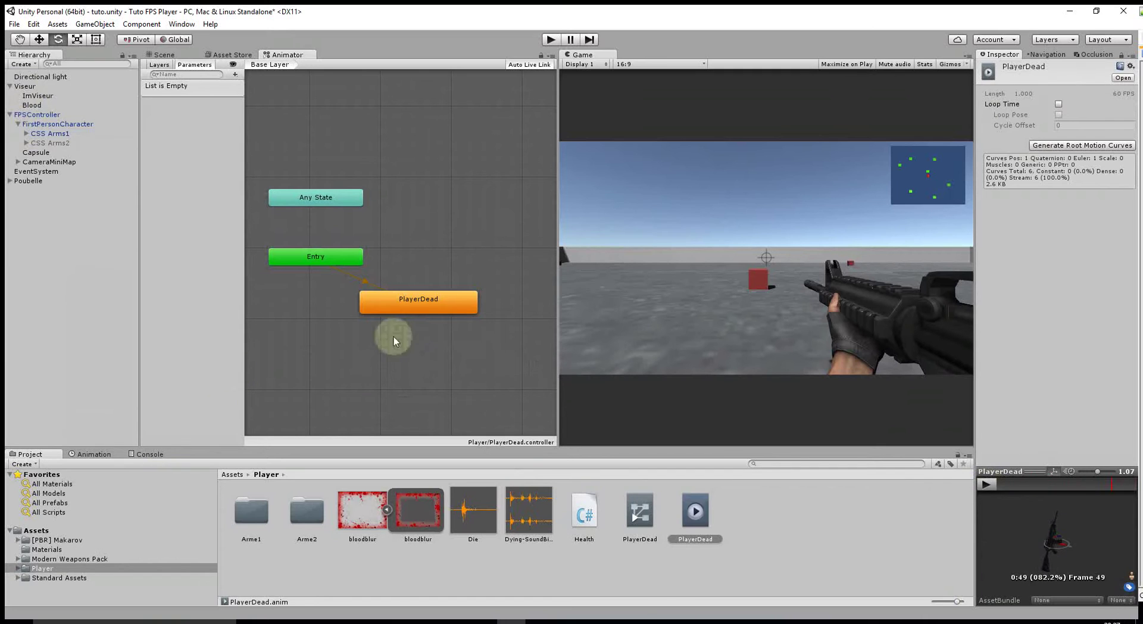
Show the PlayerDead clip's Position and Rotation keyframes in the Animation timeline.
click(417, 308)
double_click(417, 308)
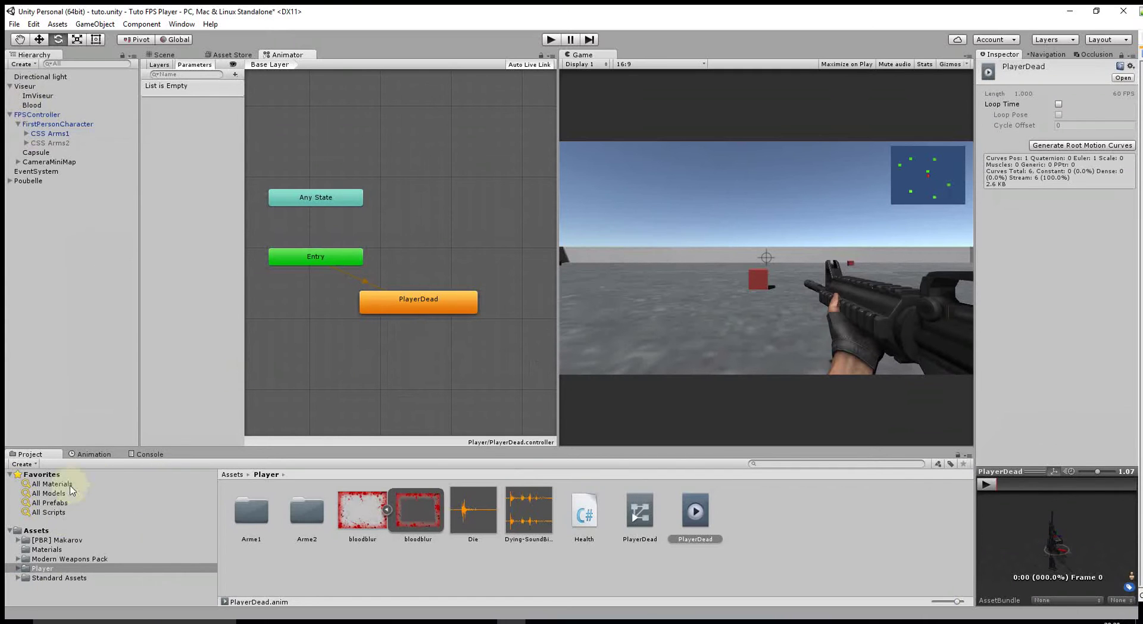
click(93, 454)
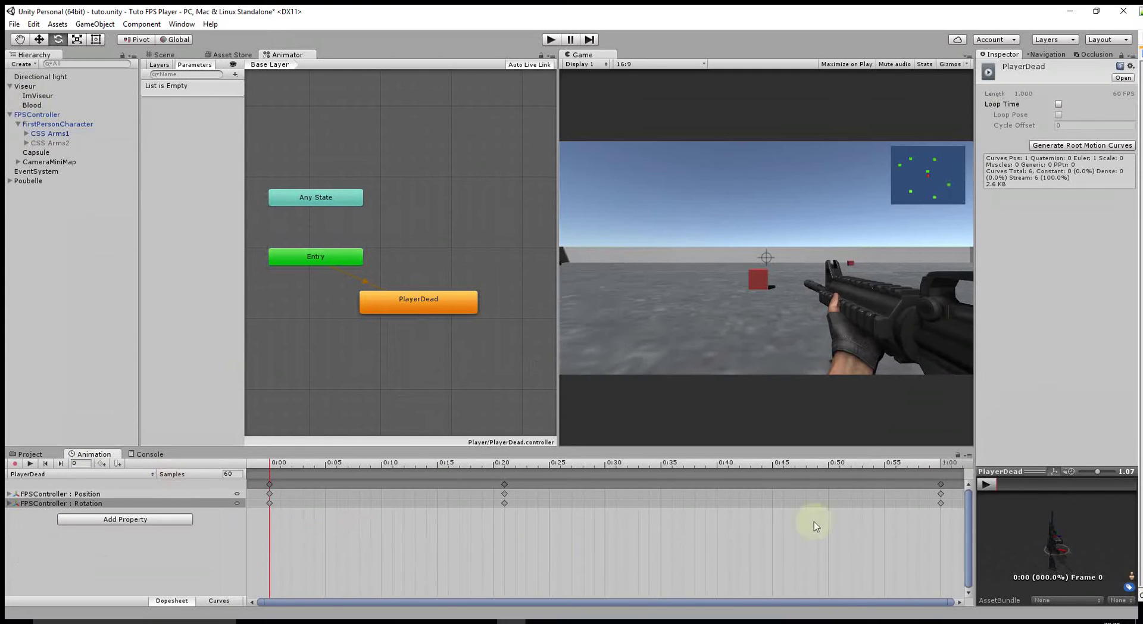
Delete the 1:00 keyframes so PlayerDead ends at 0:20, then play-test the death.
click(942, 485)
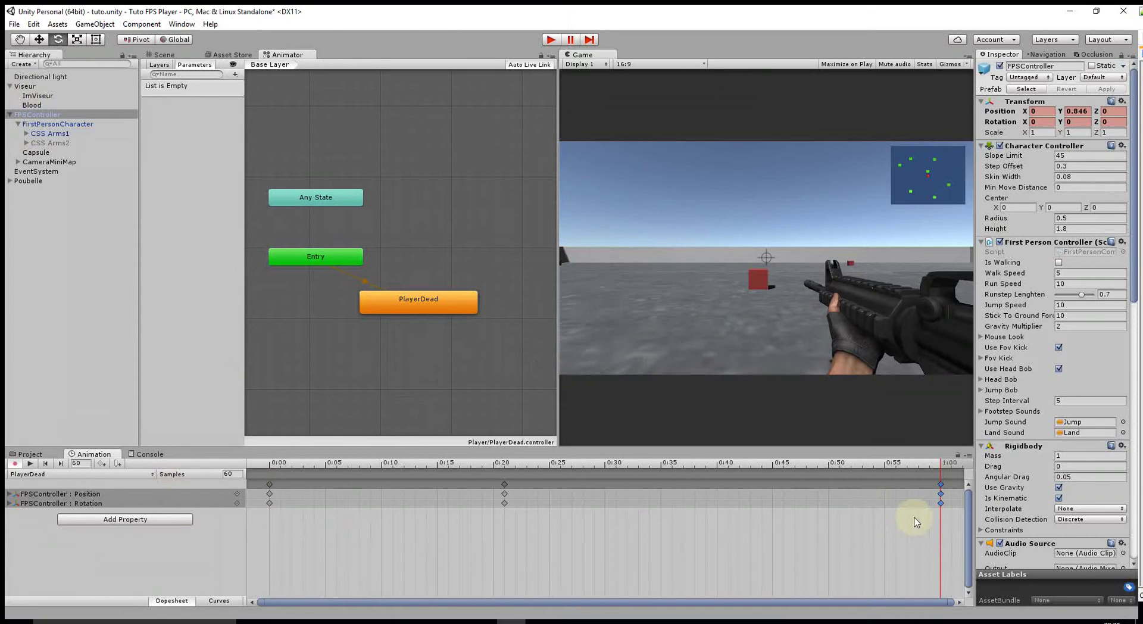
key(Delete)
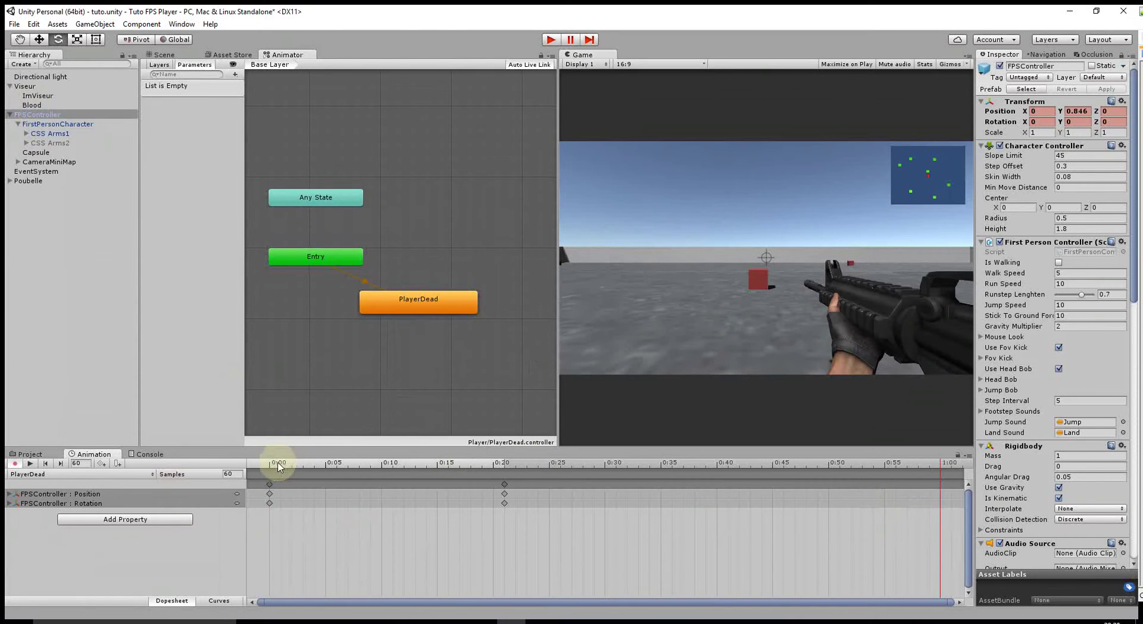
mouse_move(276, 462)
mouse_down()
mouse_move(392, 465)
mouse_move(117, 495)
mouse_up()
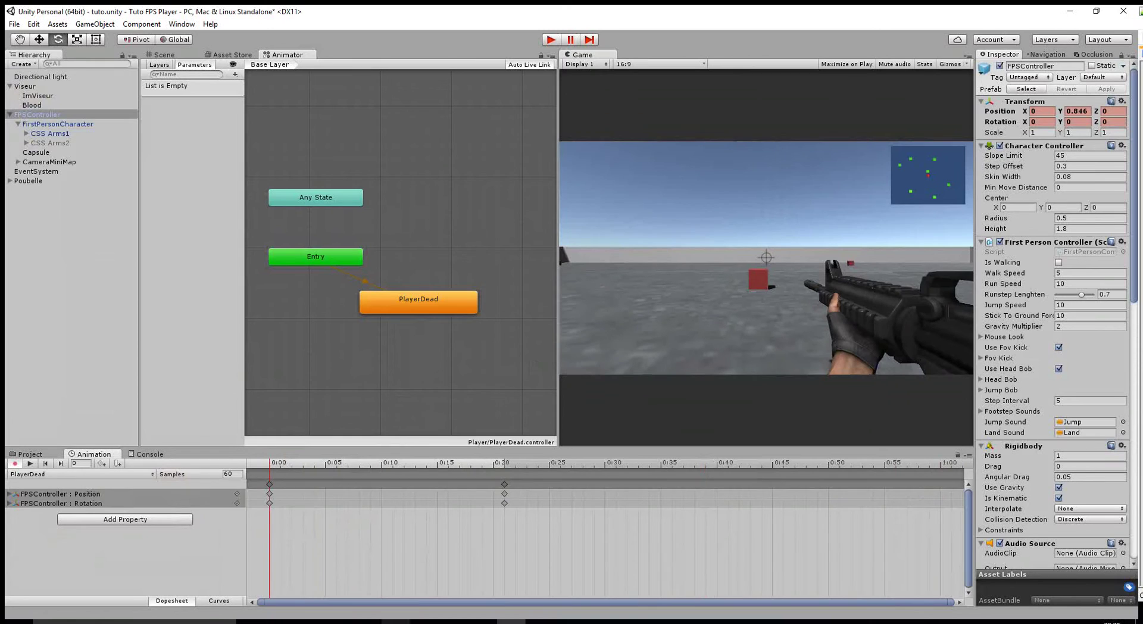
click(550, 40)
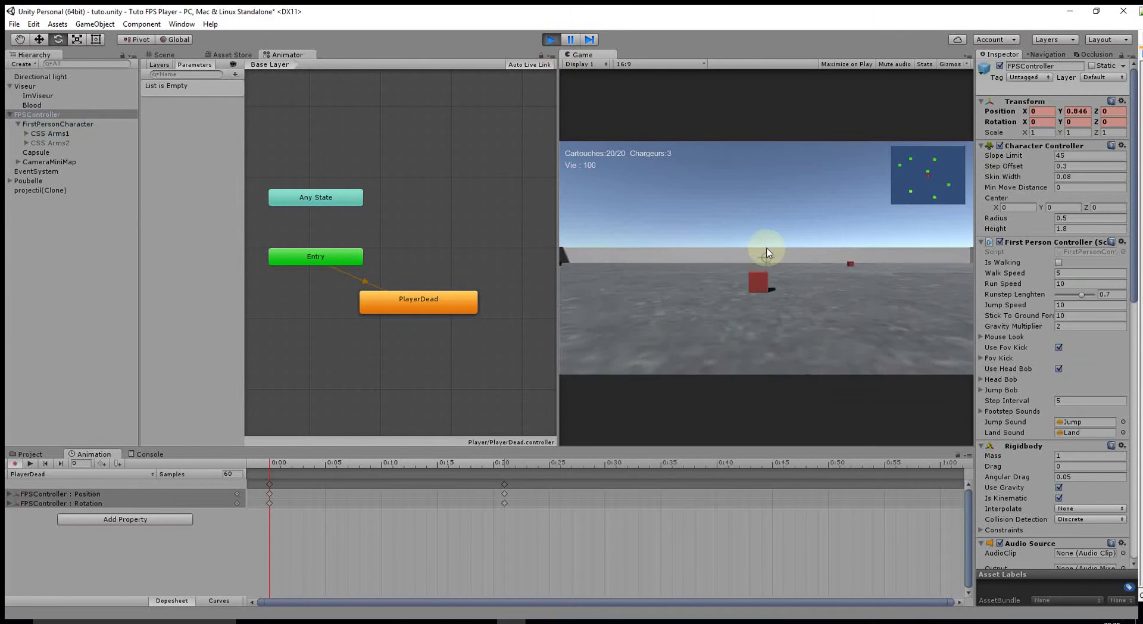
key(w)
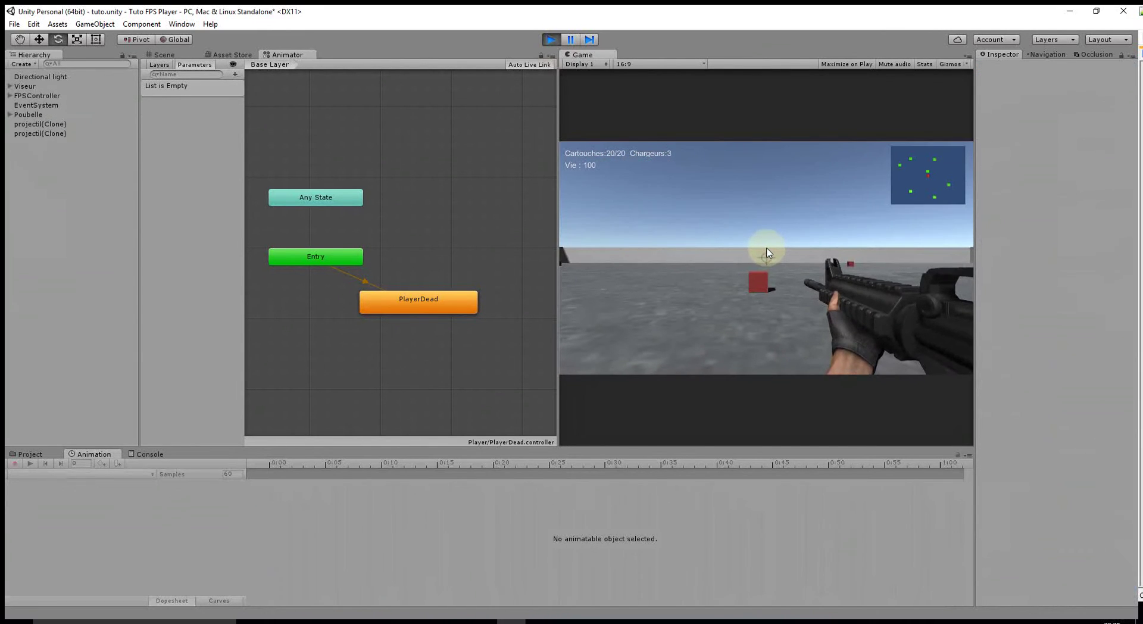
Stop play mode, change the Restart coroutine to WaitForSeconds(3f), and save the Health script.
click(551, 39)
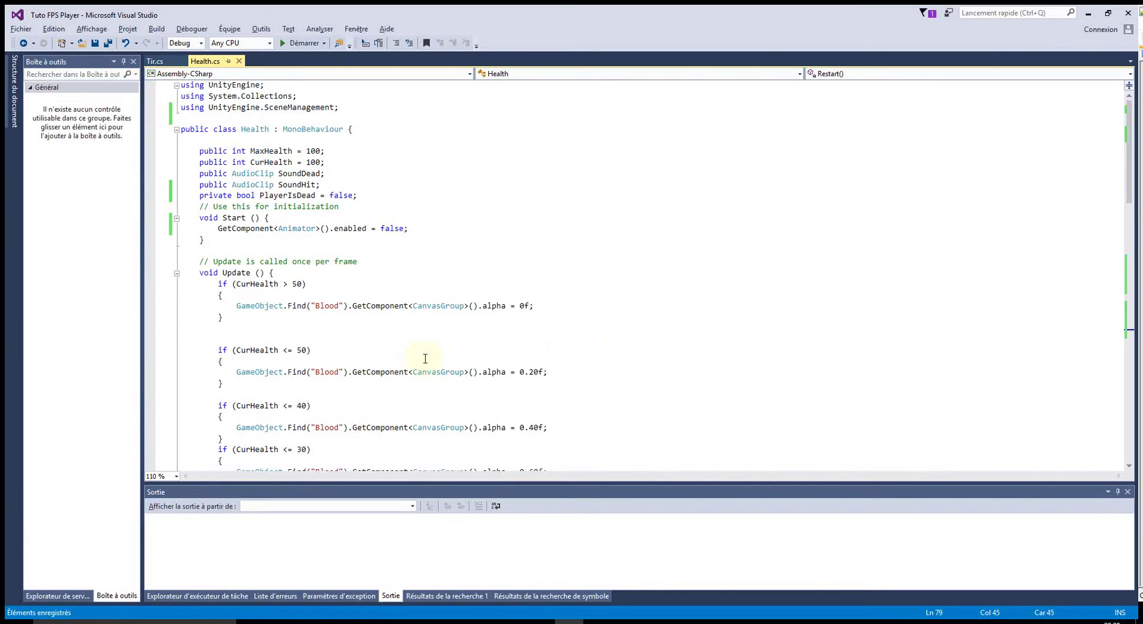
scroll(425, 359, down, 9)
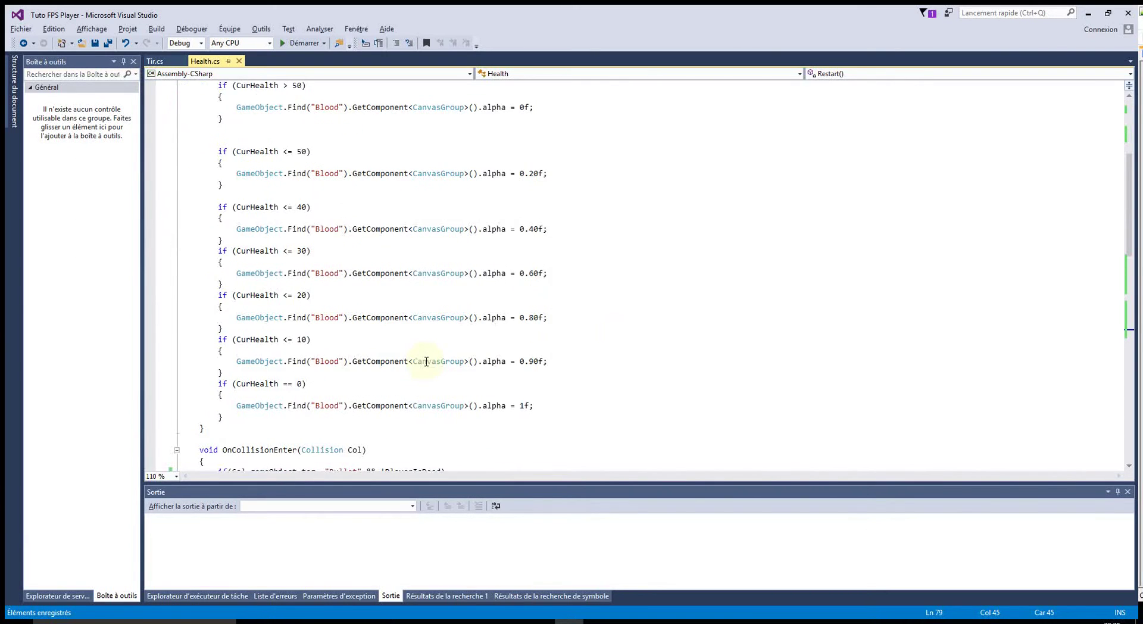
scroll(425, 359, down, 1)
scroll(426, 360, down, 4)
scroll(427, 362, down, 3)
scroll(427, 361, down, 1)
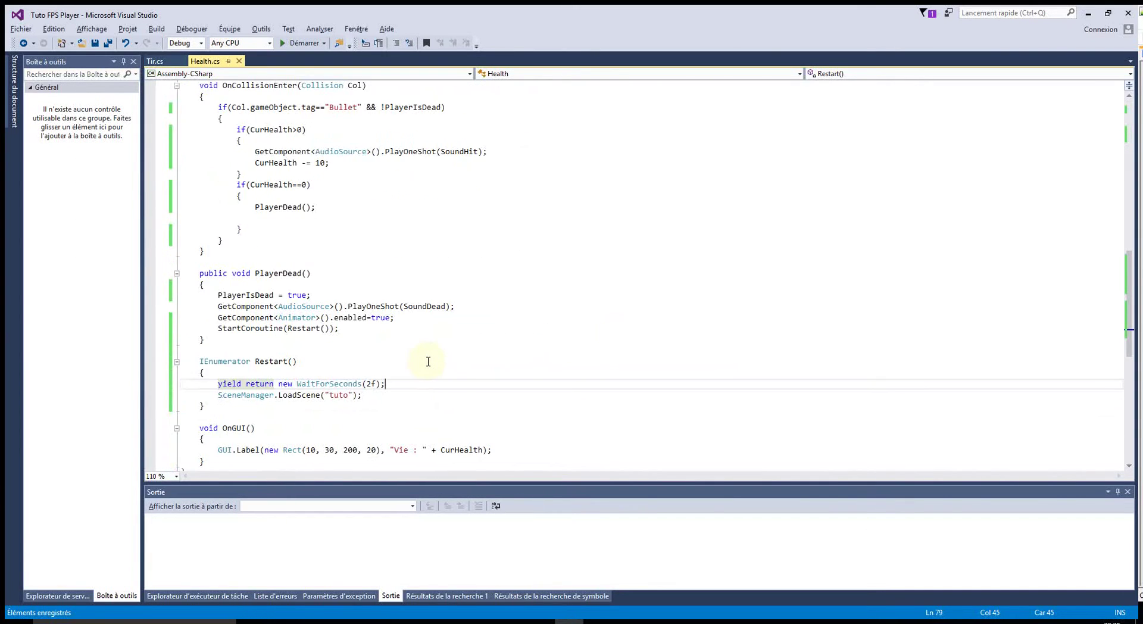
click(369, 384)
text(3)
click(94, 43)
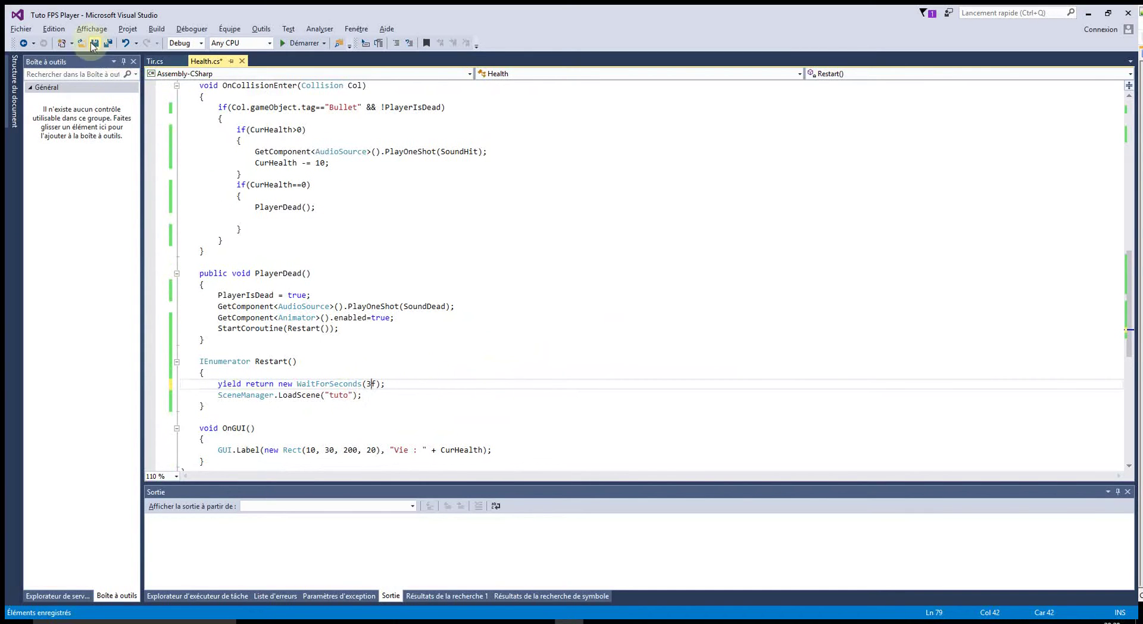
click(1088, 12)
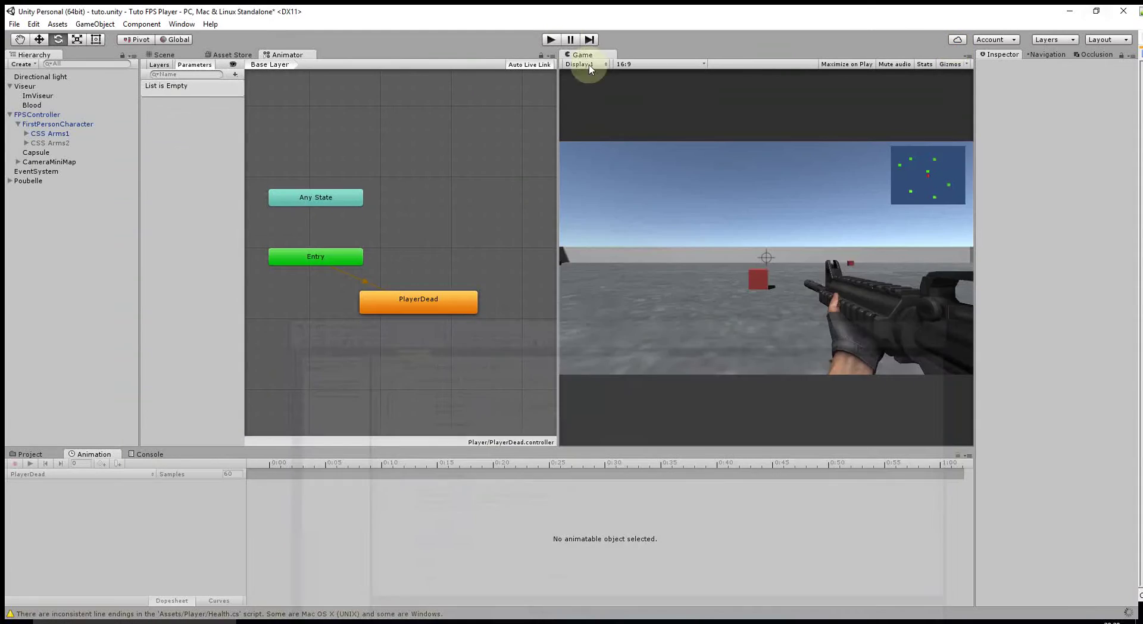
Play-test the game with a shot fired, stop, and start play mode again.
click(551, 39)
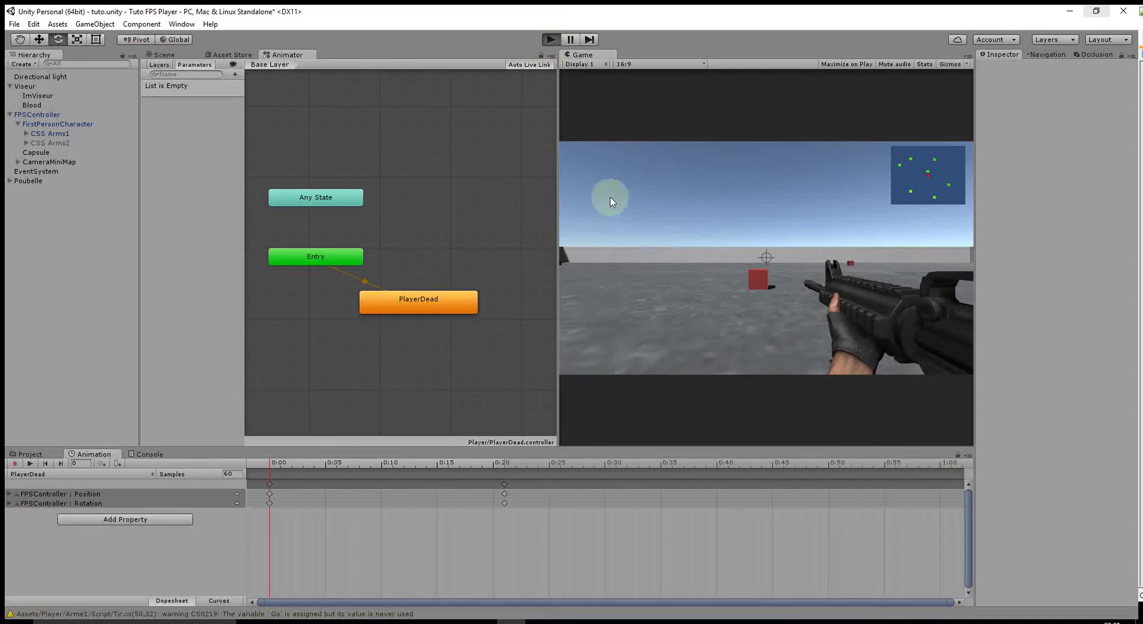
click(766, 253)
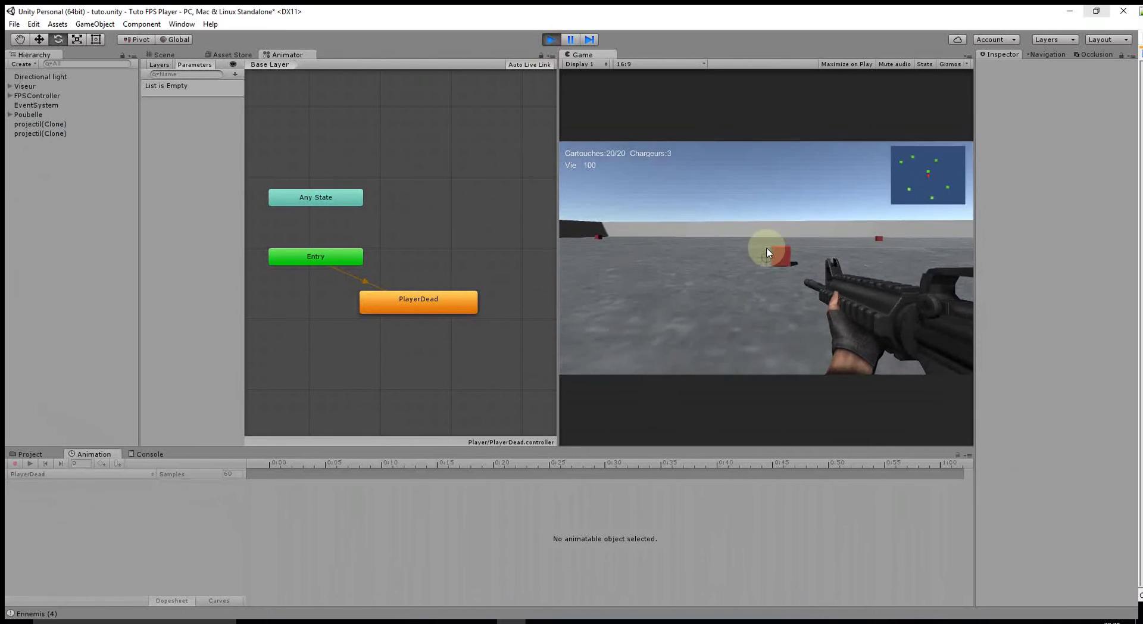
click(553, 42)
click(551, 40)
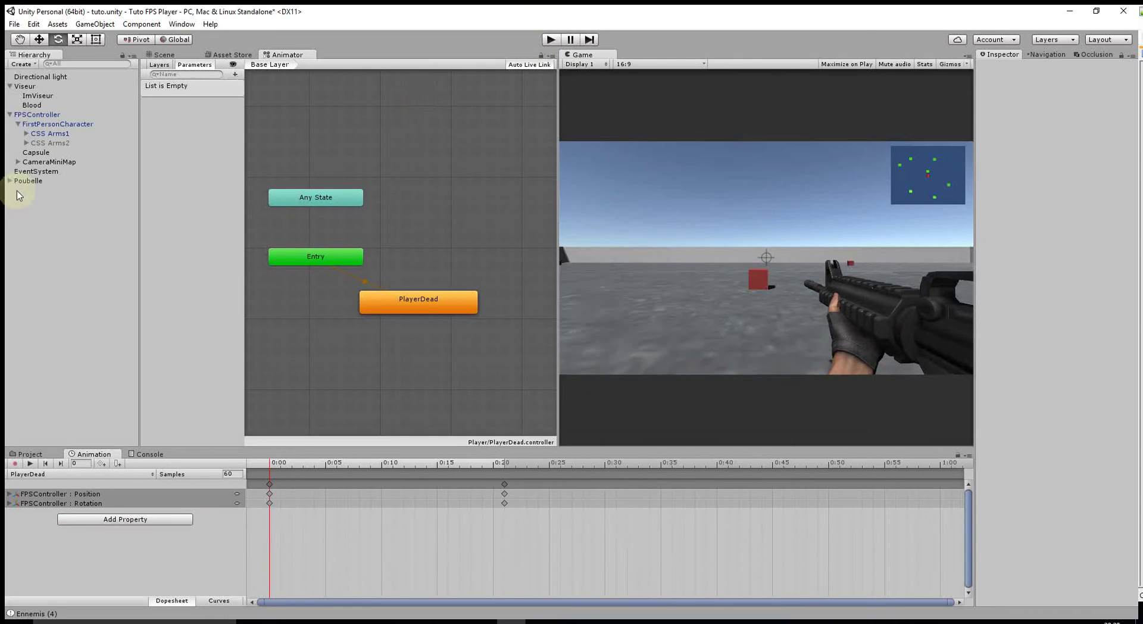
click(551, 40)
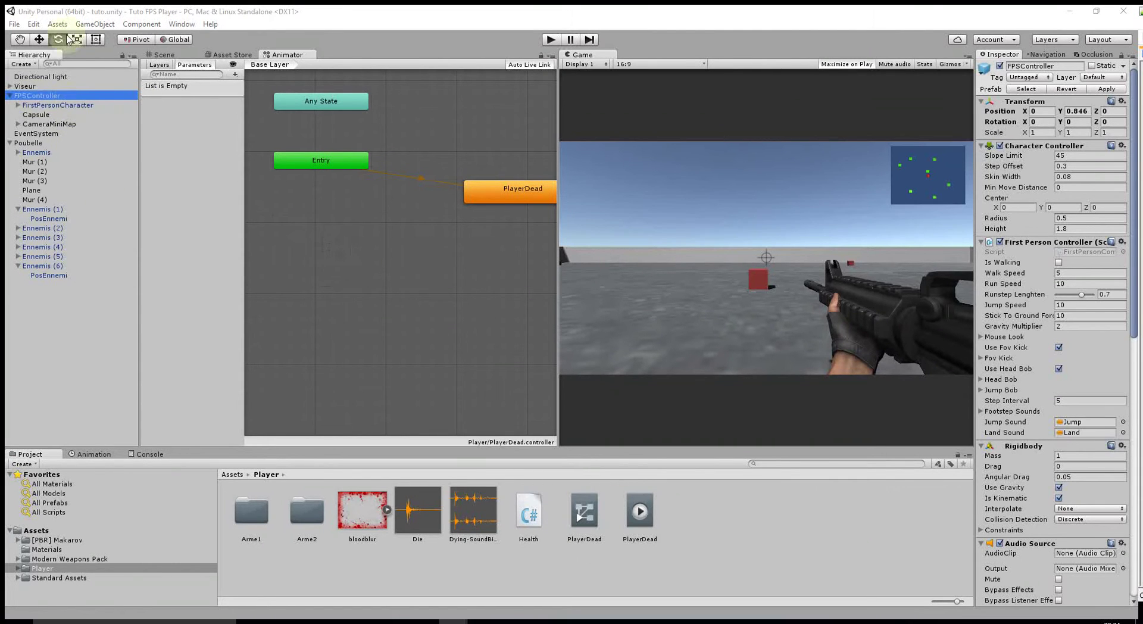
click(13, 23)
click(132, 209)
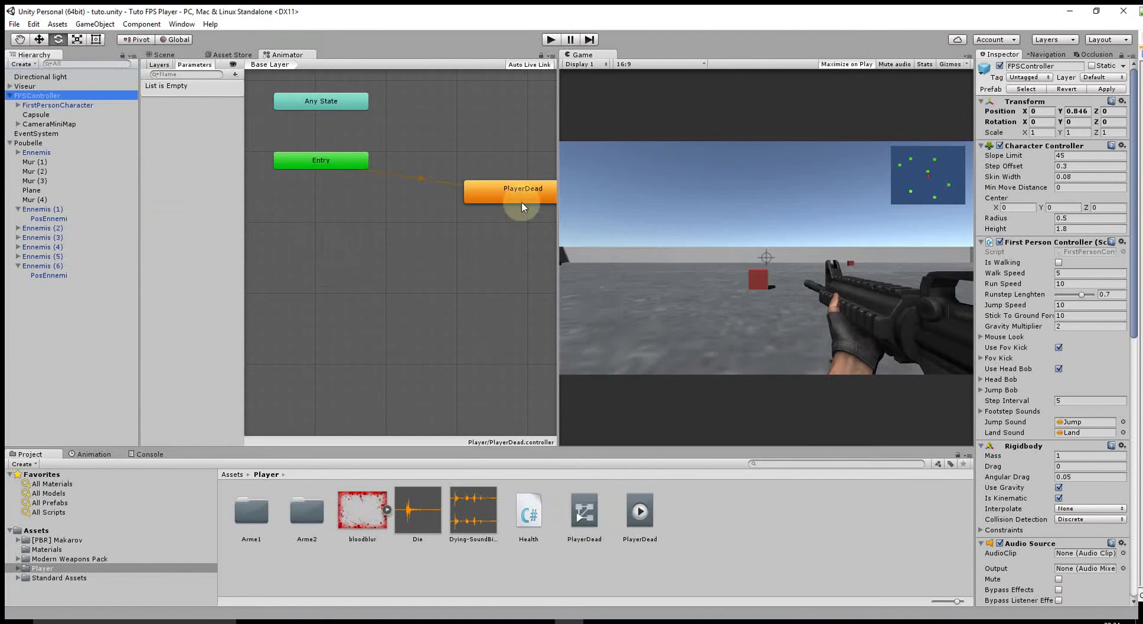
mouse_move(434, 289)
middle_down()
mouse_move(422, 292)
mouse_move(409, 334)
middle_up()
click(551, 40)
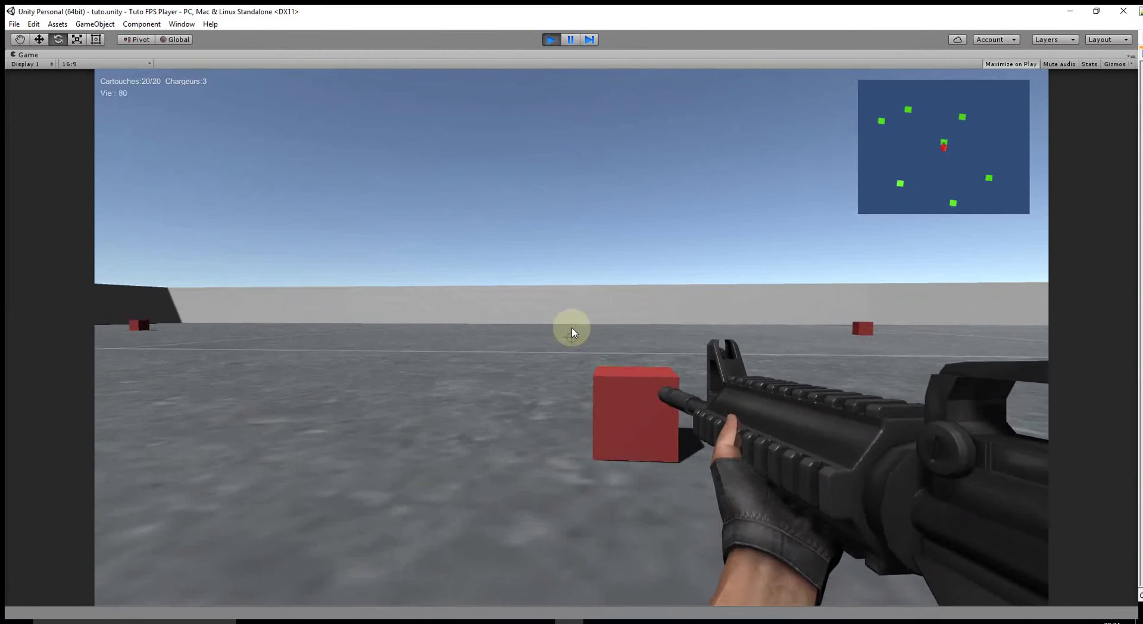
key(w)
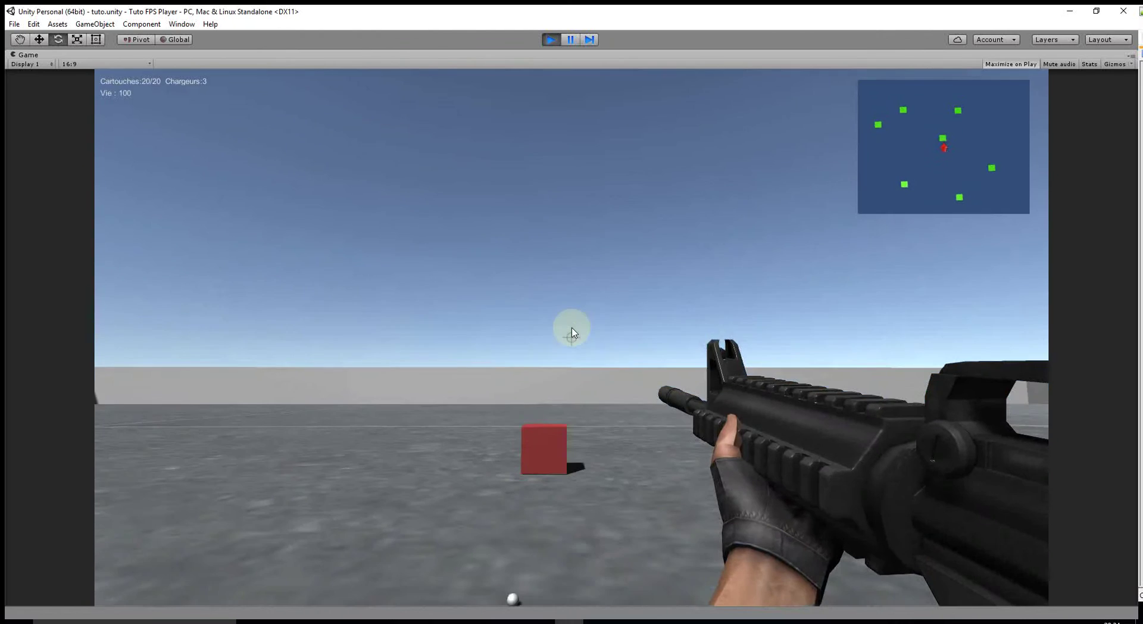
key(2)
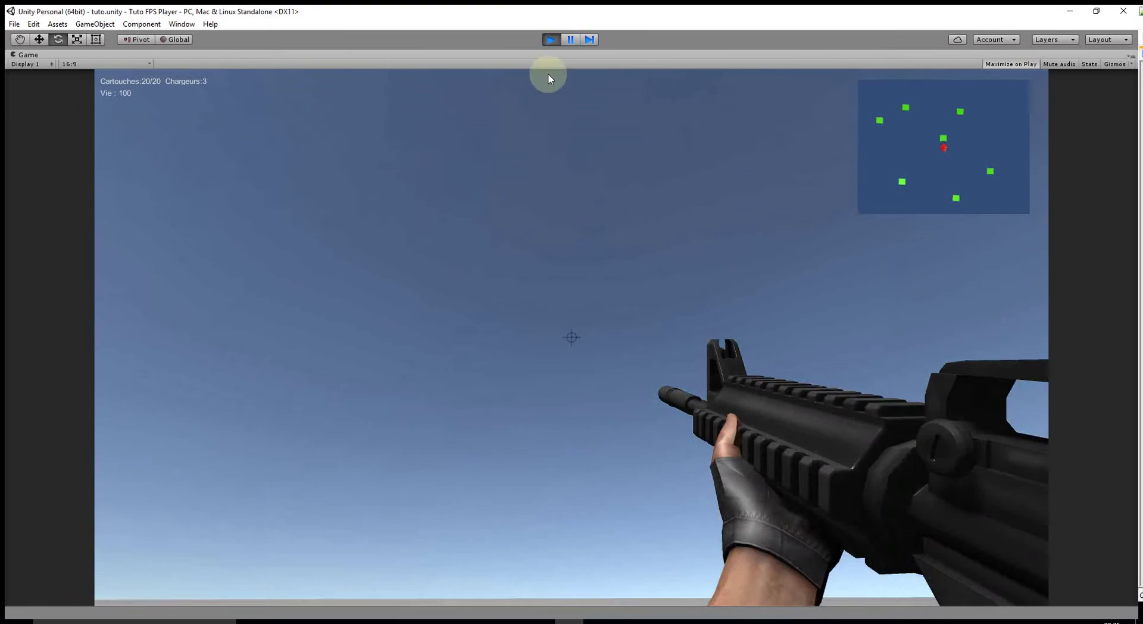
click(551, 40)
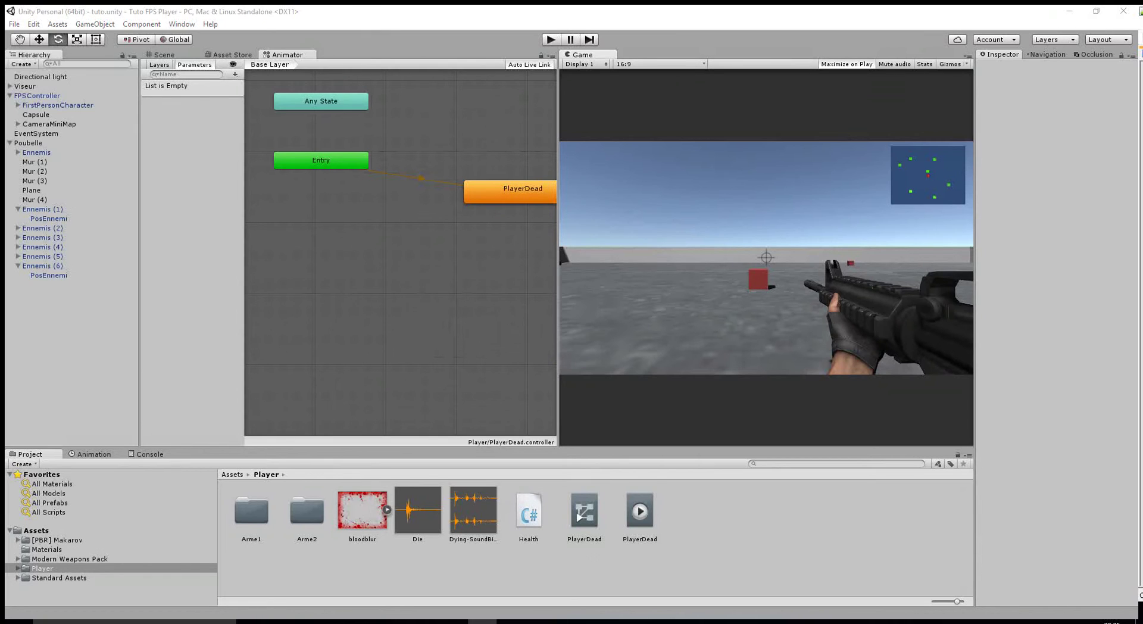
Save the current scene from the File menu.
click(1115, 370)
click(14, 24)
click(42, 67)
Run a brief play test firing a shot, then stop.
click(551, 39)
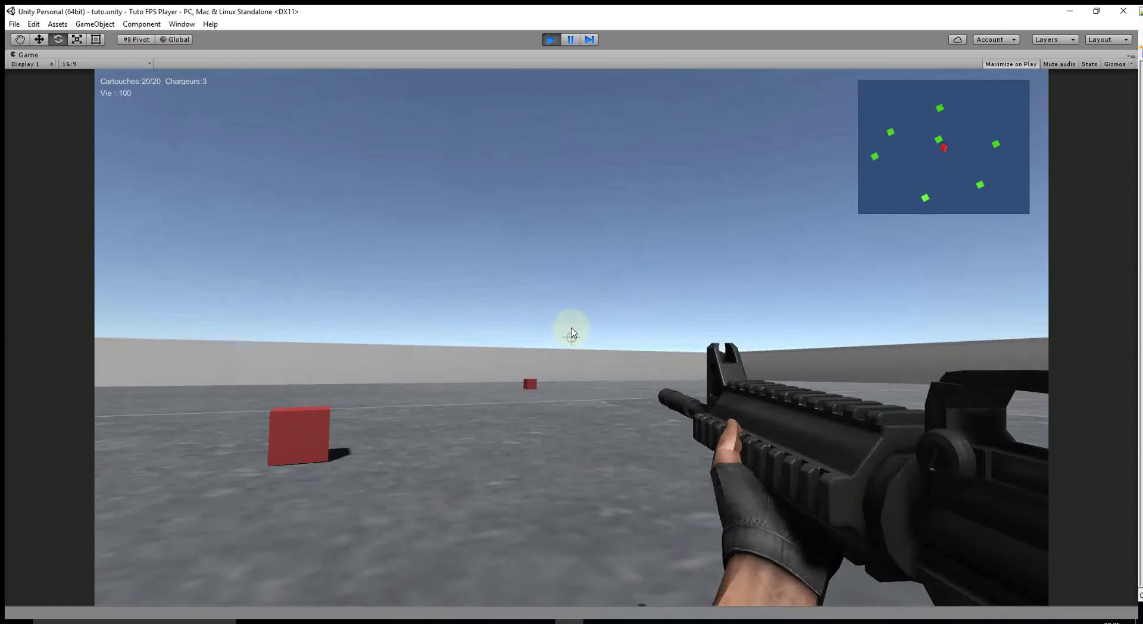
click(571, 331)
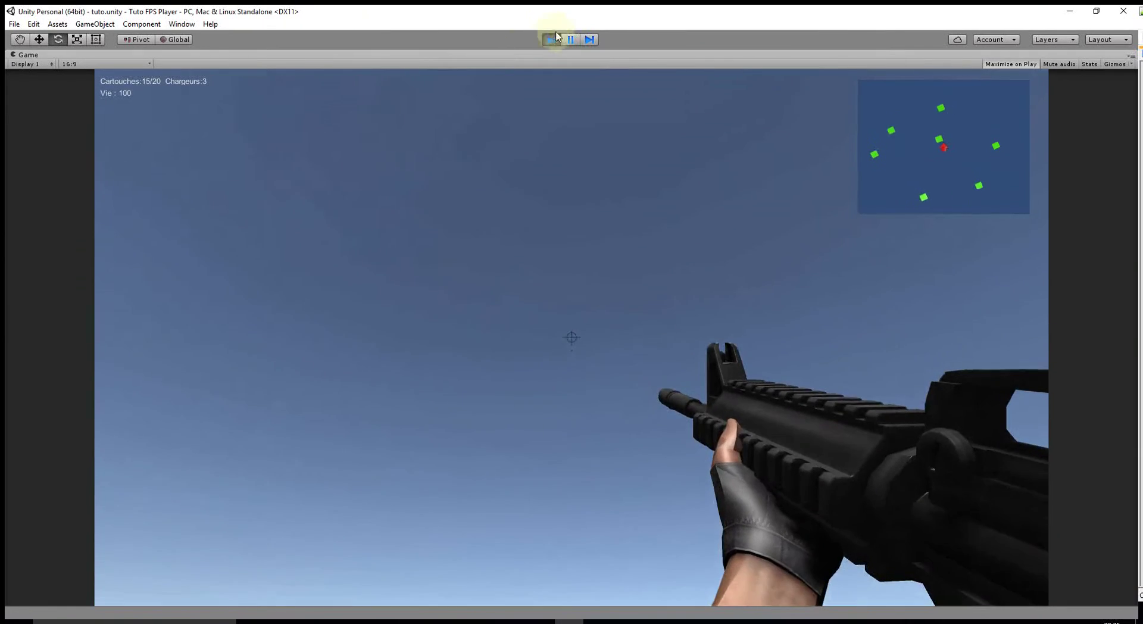
click(555, 37)
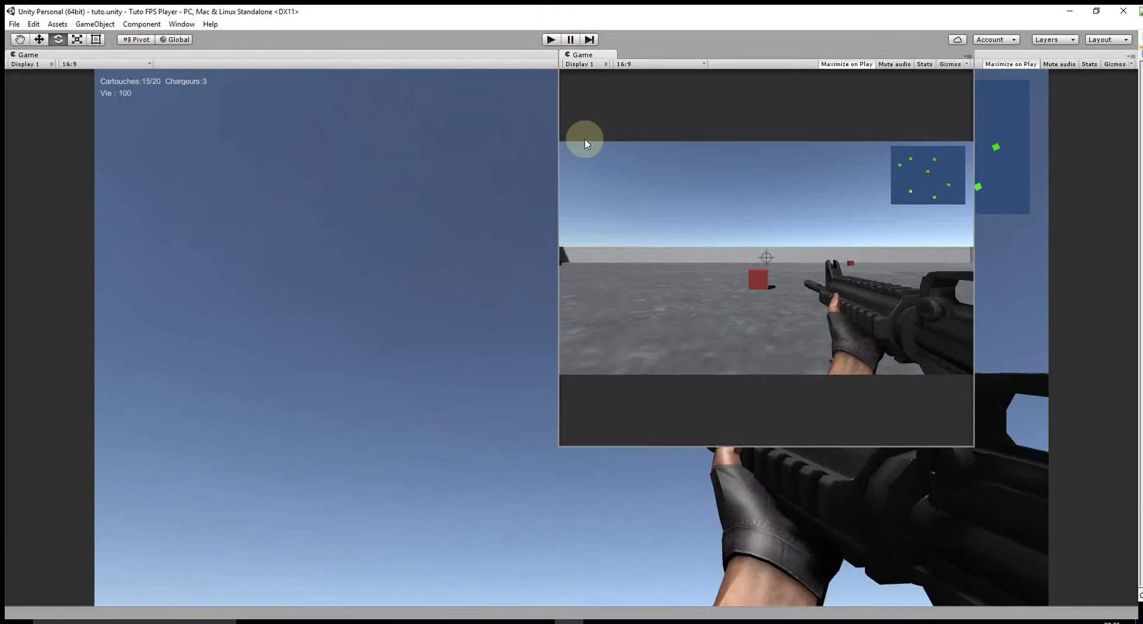
Play again and fire repeatedly at the wall, piling up BulletHole(Clone) objects, then stop.
click(549, 39)
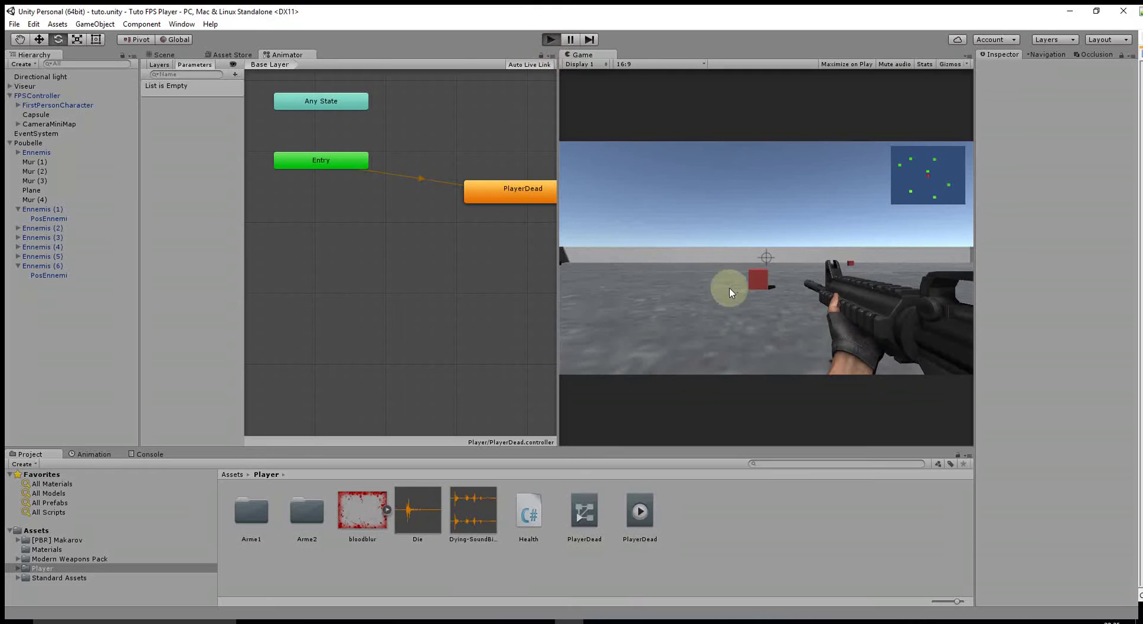
click(734, 288)
click(767, 252)
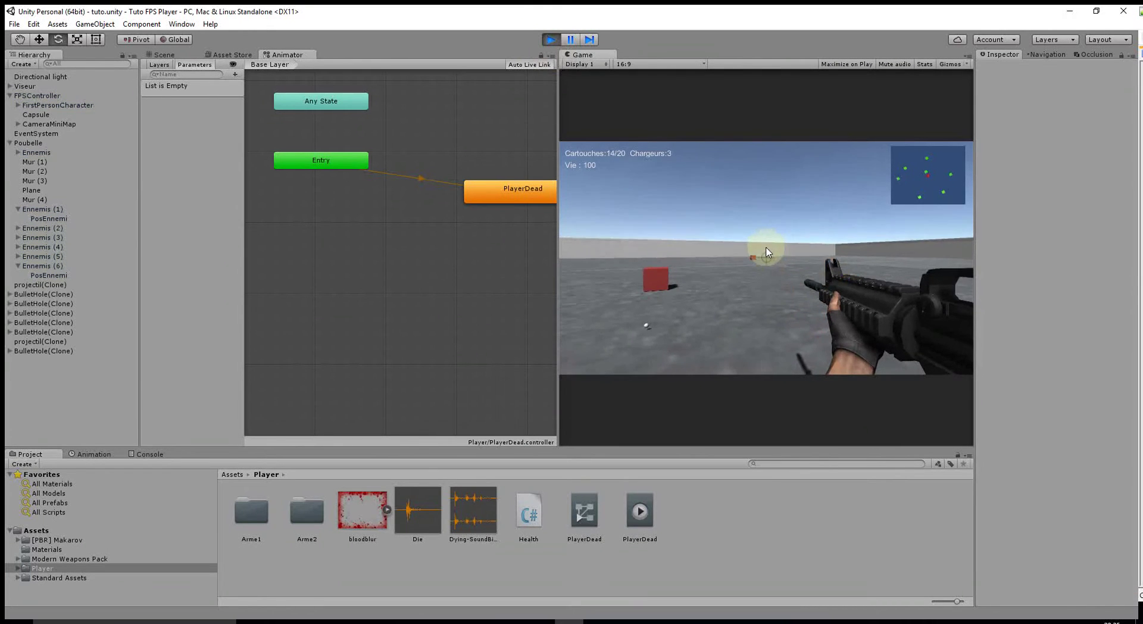
click(767, 252)
click(767, 253)
click(767, 252)
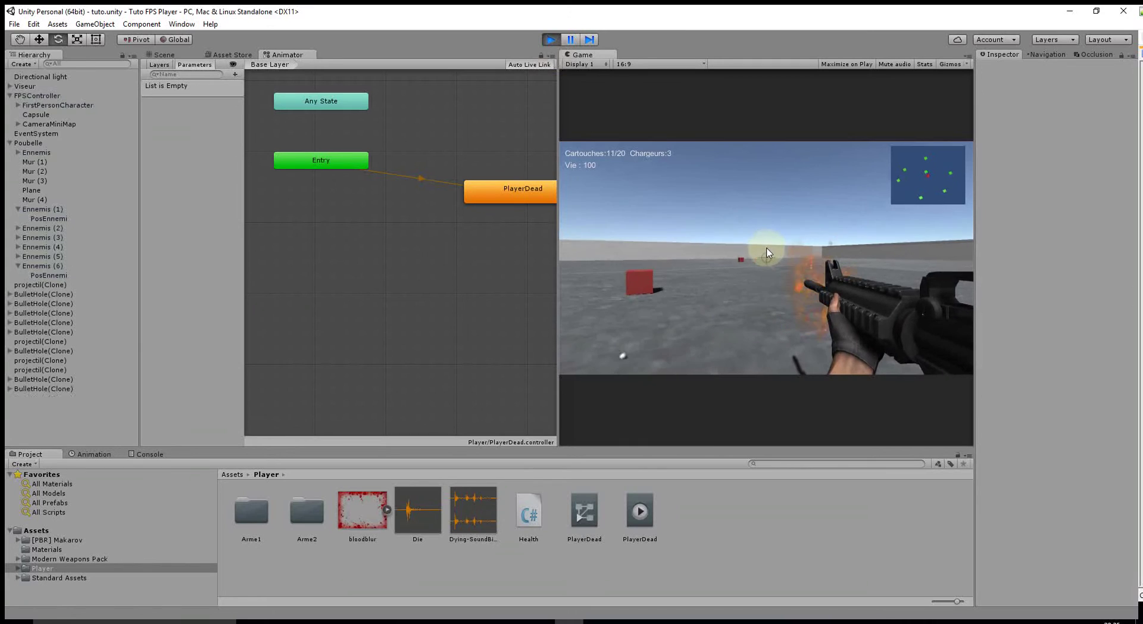
click(766, 252)
click(767, 252)
click(767, 252)
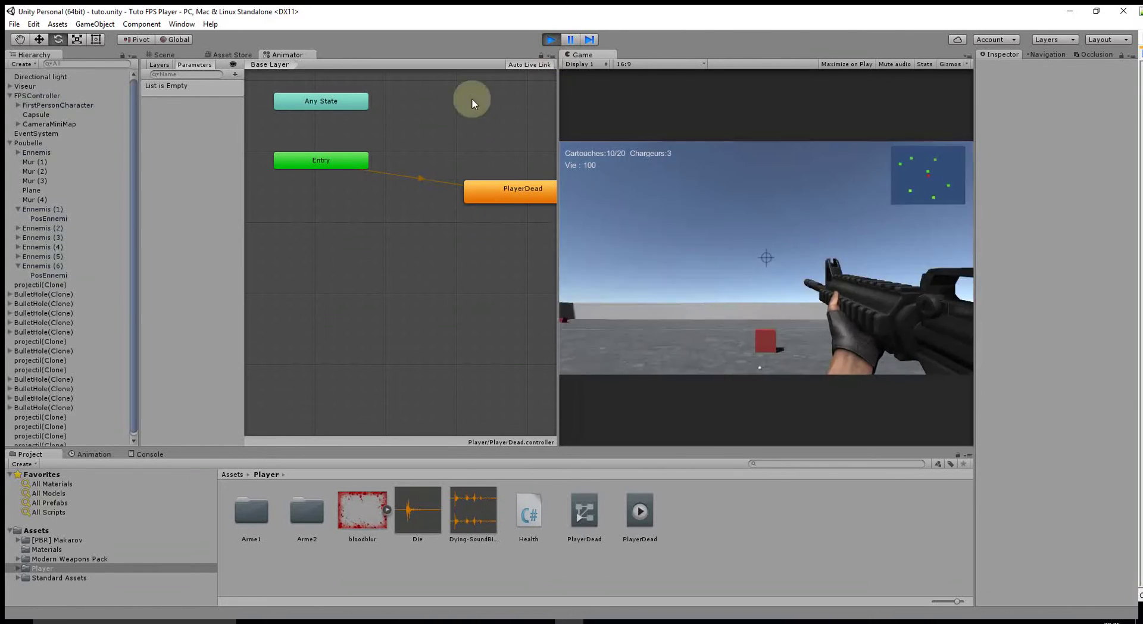
click(551, 39)
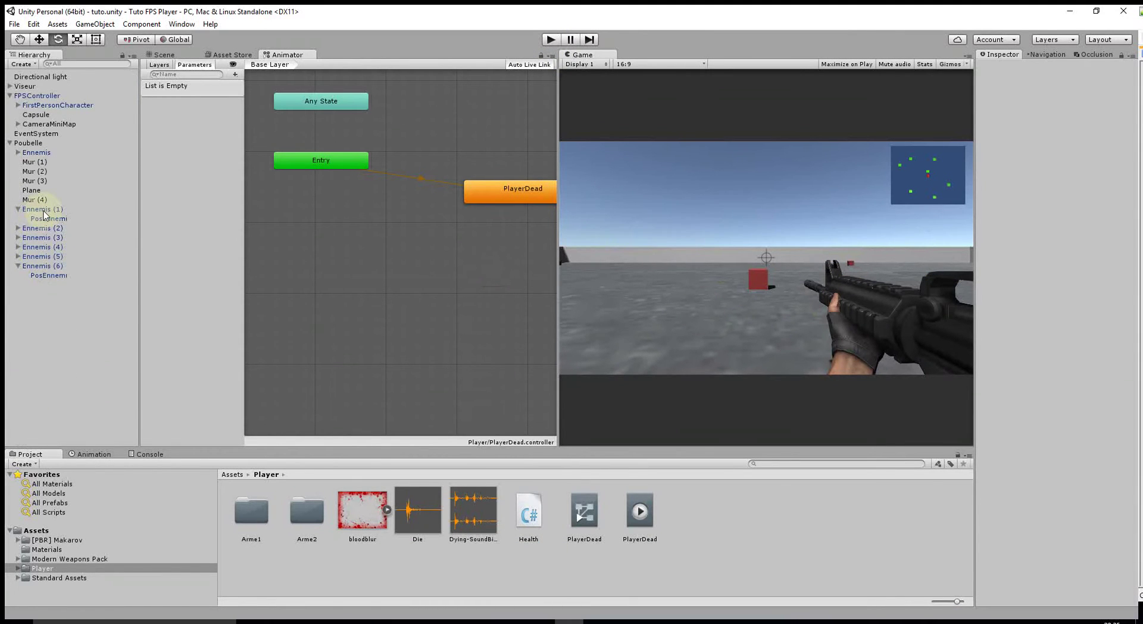
Deactivate Ennemis and open the Tir script from Player > Arme1 > Script.
click(37, 153)
click(1000, 66)
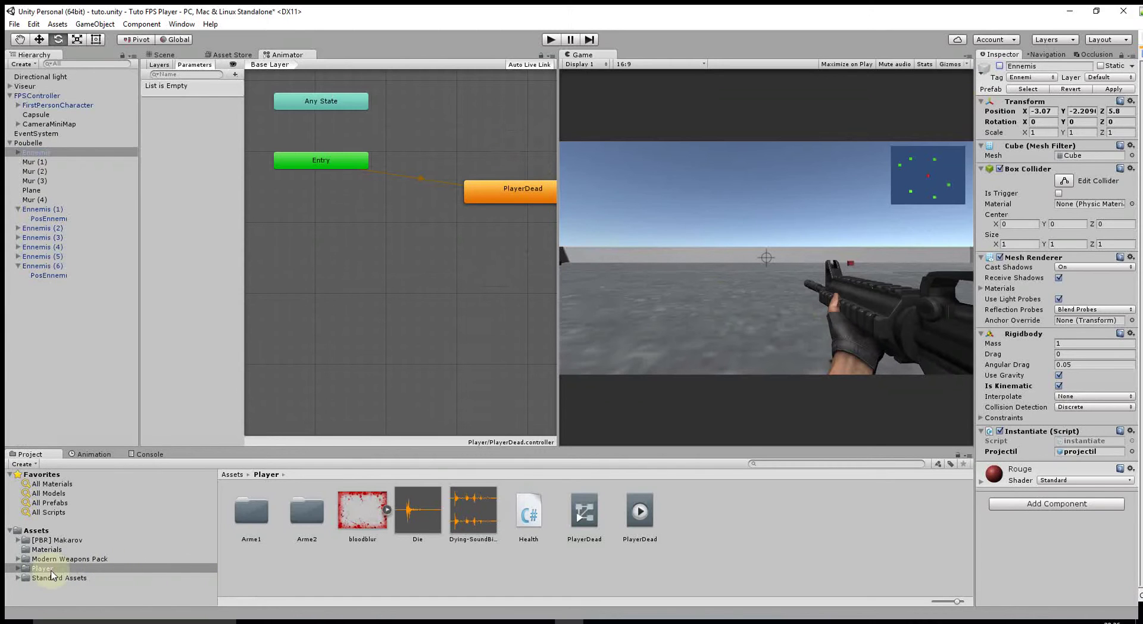
double_click(300, 521)
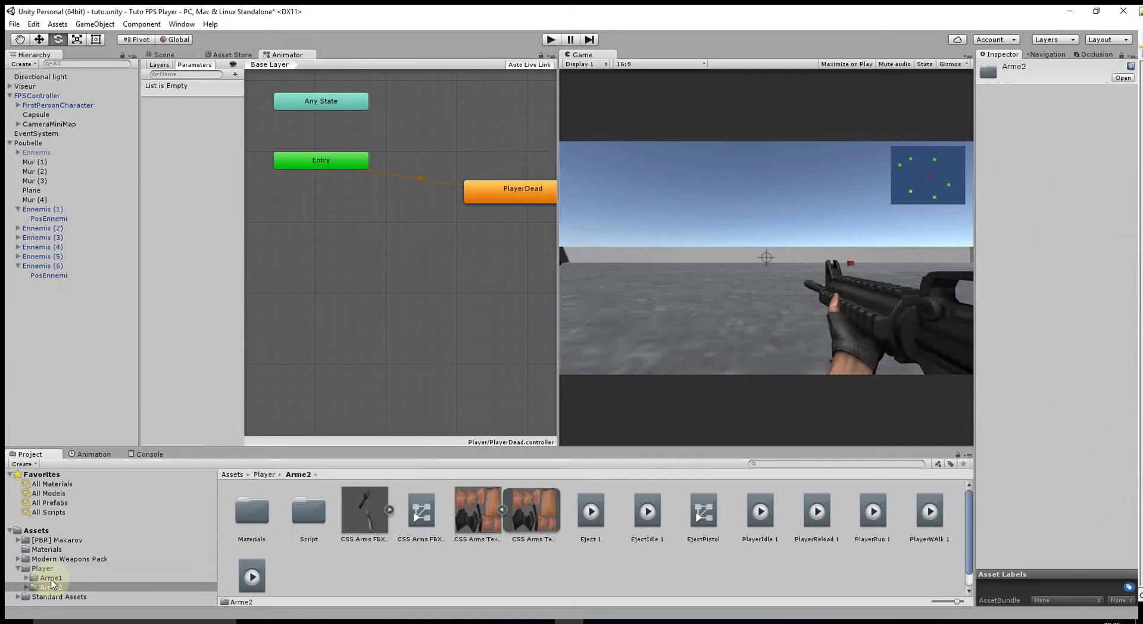
click(51, 578)
click(317, 524)
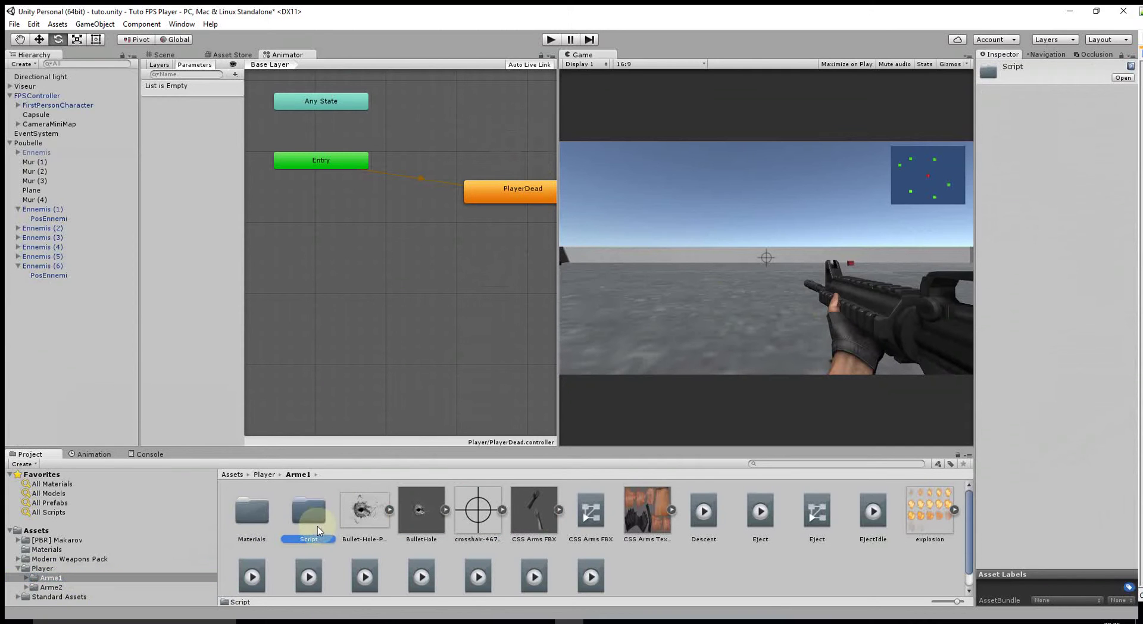
double_click(309, 520)
click(422, 522)
double_click(422, 522)
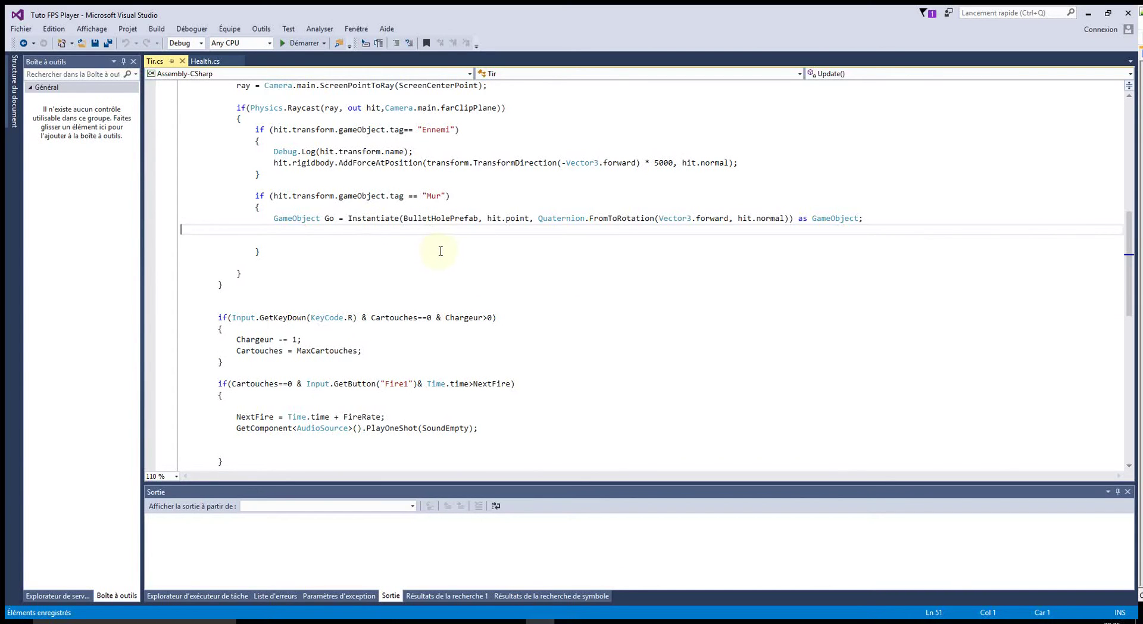
Look over Tir.cs's field declarations and Update() code, then go back to Unity.
scroll(441, 251, up, 5)
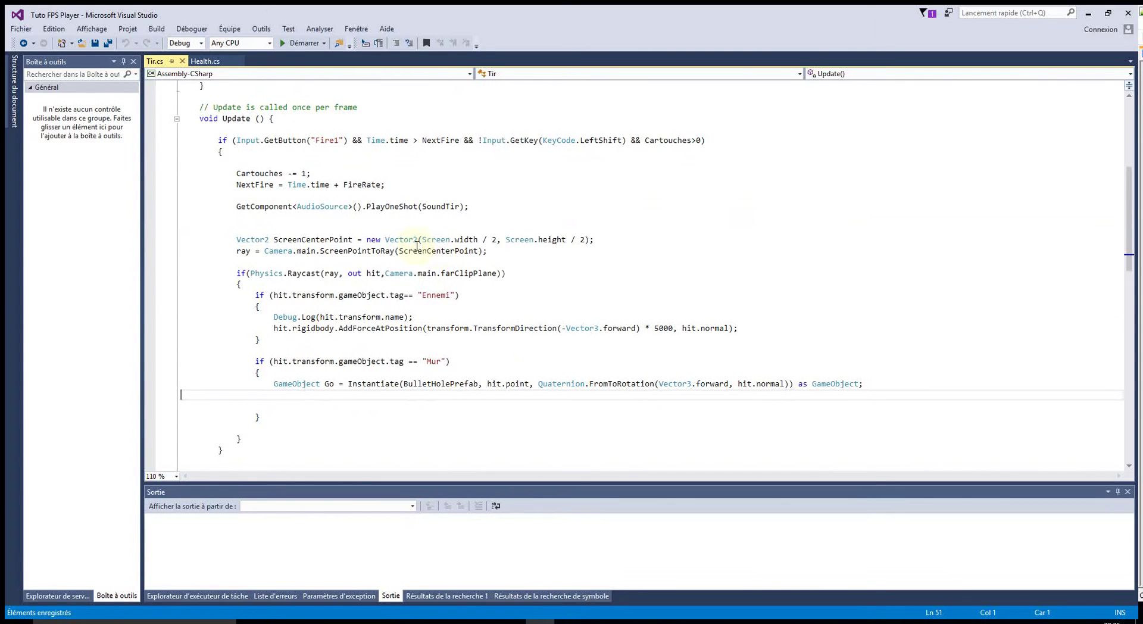
scroll(325, 237, up, 1)
scroll(308, 260, up, 6)
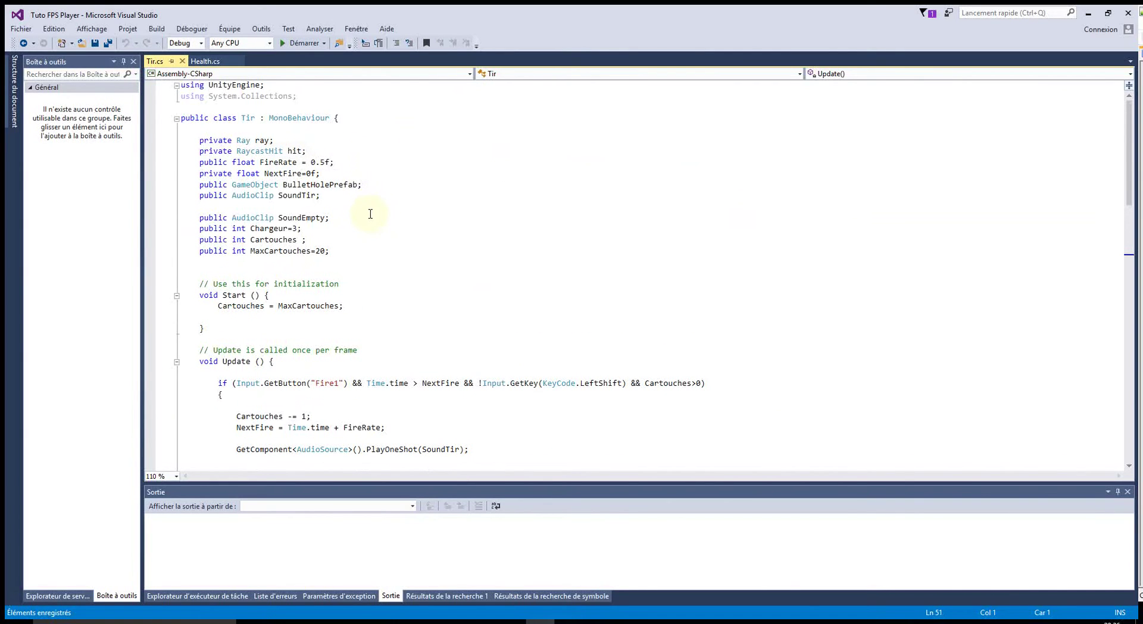
scroll(371, 214, down, 3)
scroll(373, 225, down, 4)
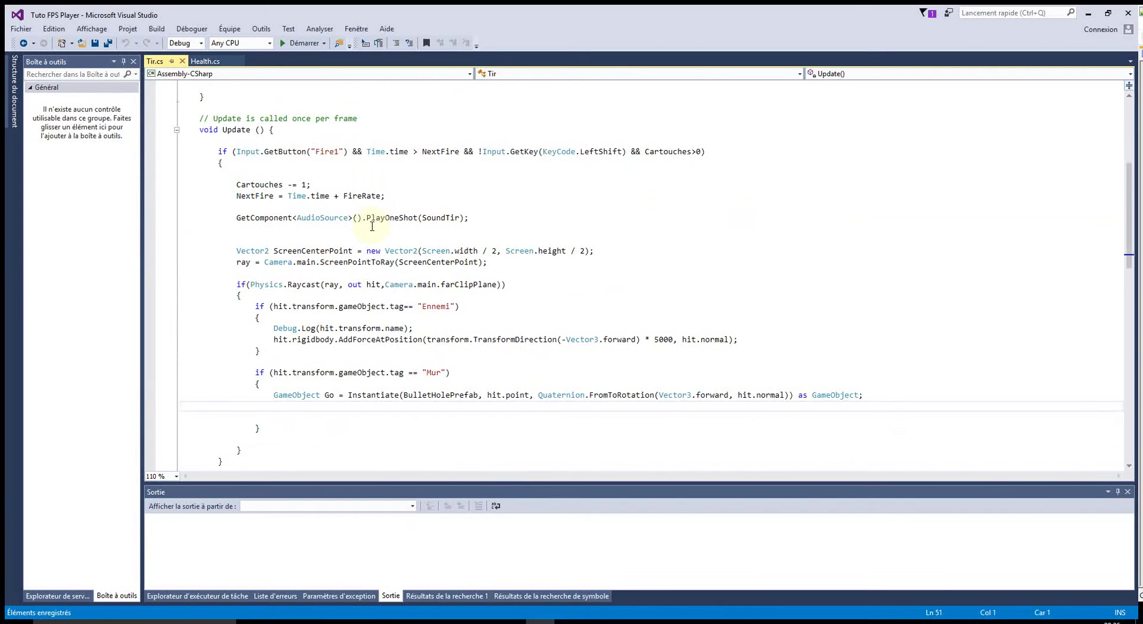
key(alt+Tab)
Fire a few shots at the walls in play mode, stop, and reopen Tir.cs.
click(551, 39)
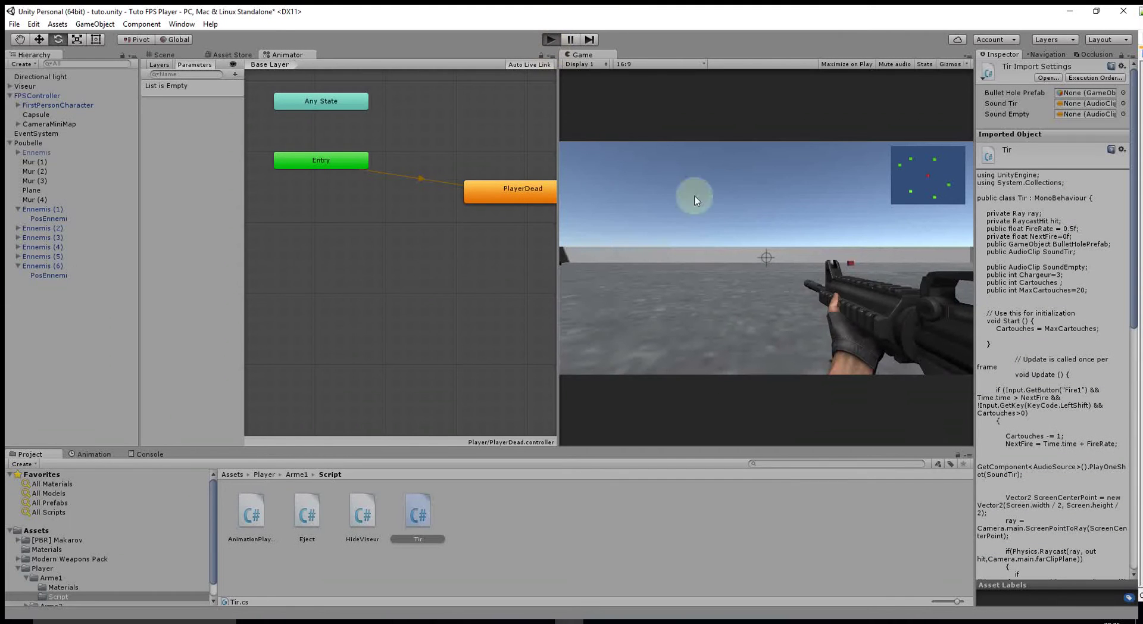
click(766, 251)
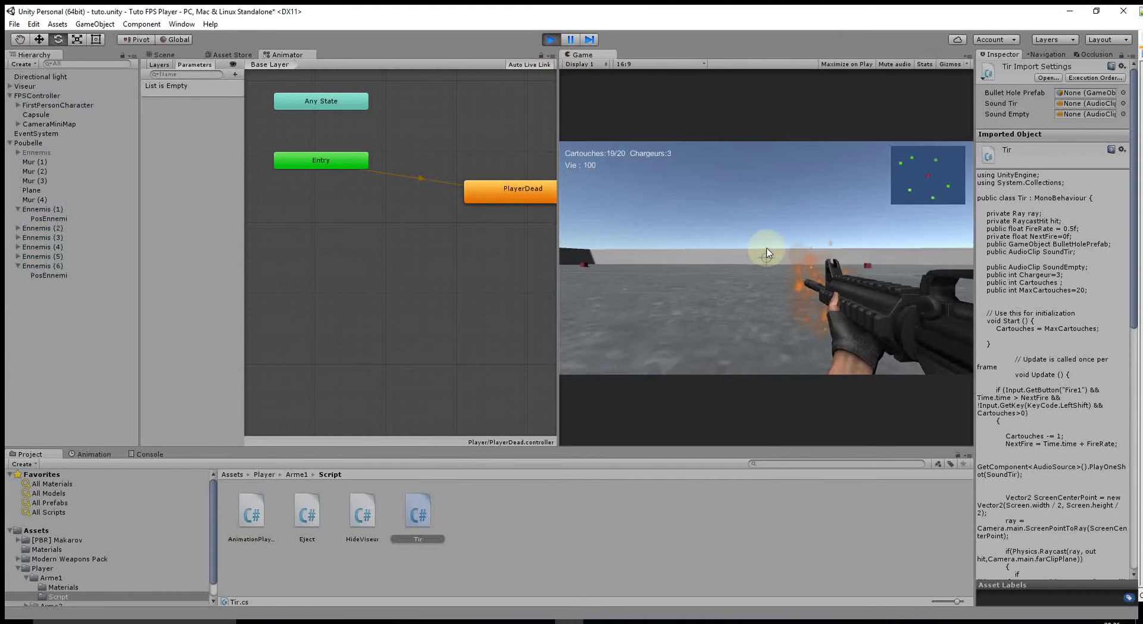
click(761, 255)
click(748, 248)
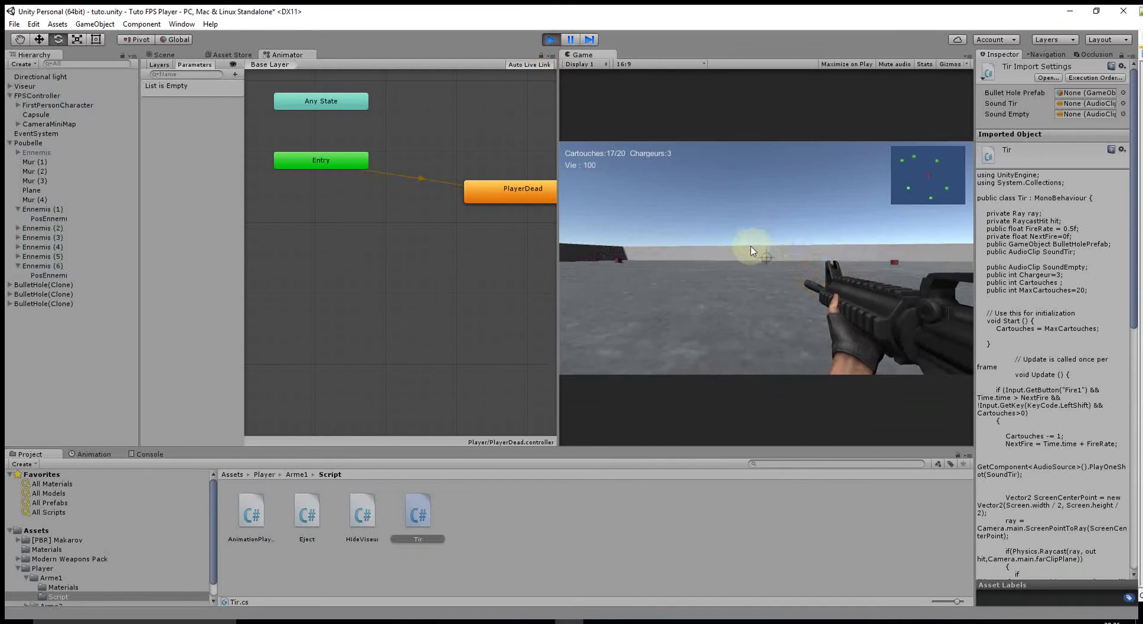
click(551, 39)
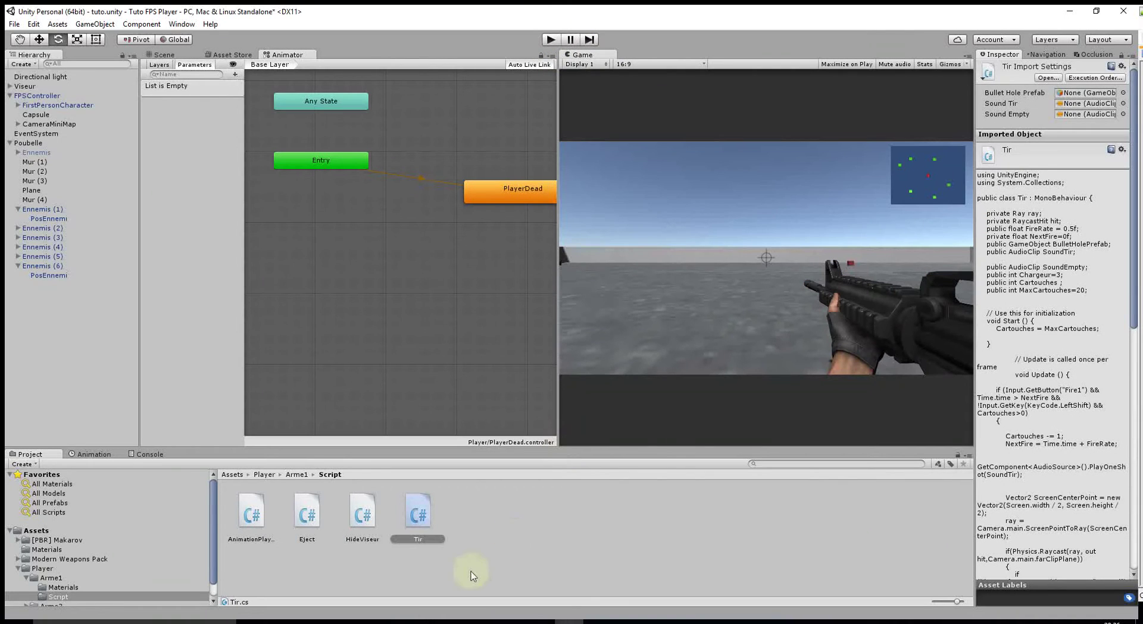
click(425, 516)
double_click(424, 516)
Add Destroy(Go, 10f); after the bullet hole Instantiate line in the Mur branch and save Tir.cs.
scroll(410, 346, down, 1)
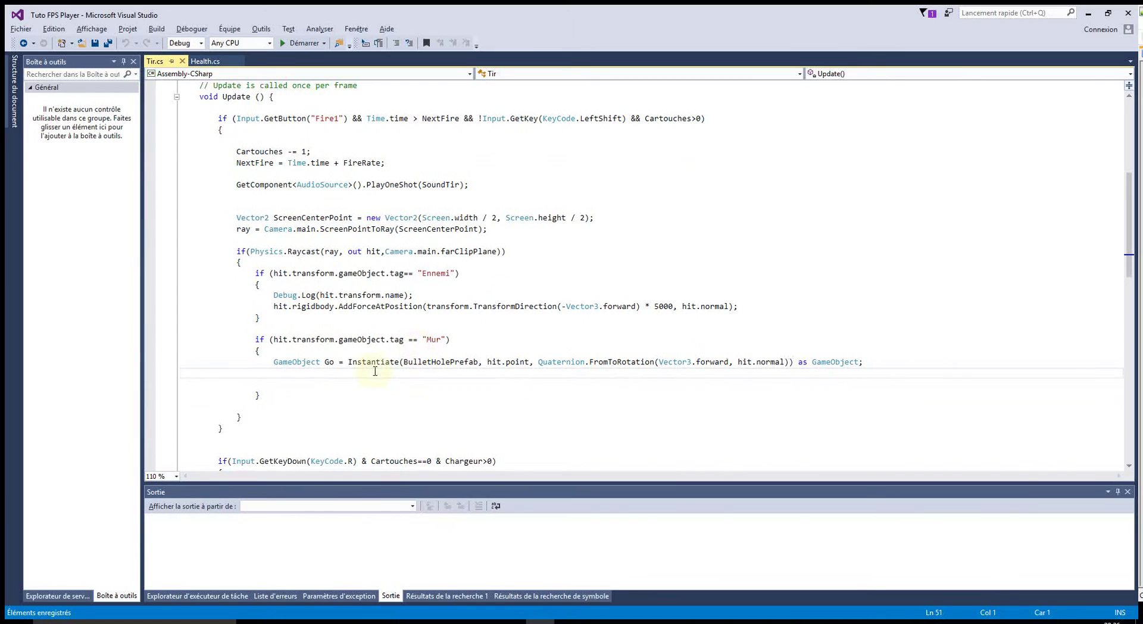
click(333, 362)
click(876, 362)
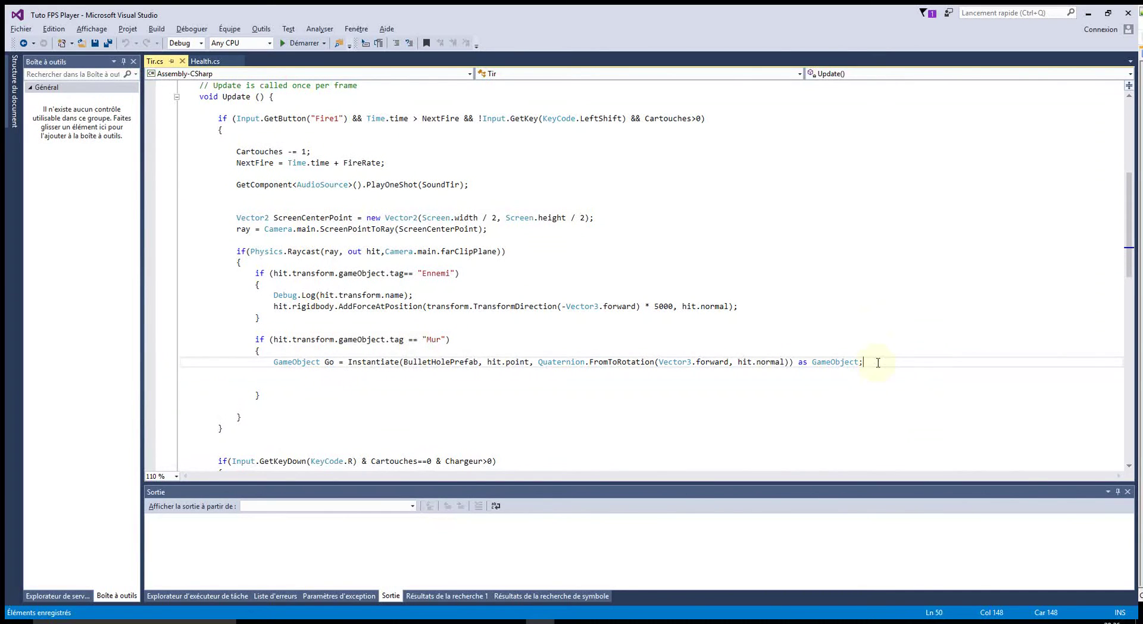
key(Return)
text(G)
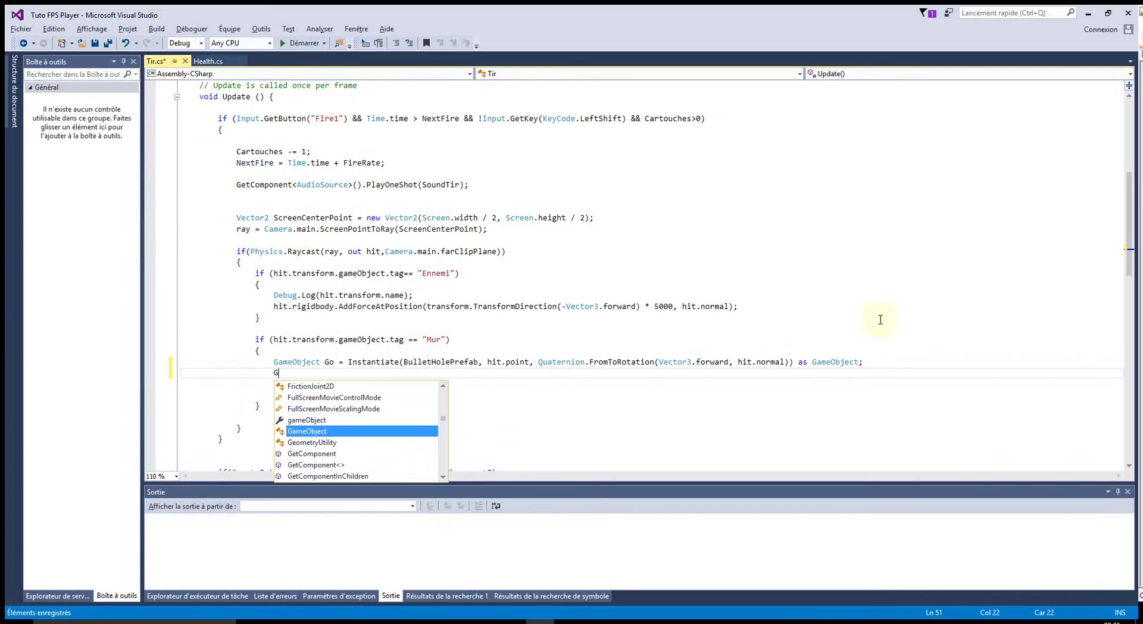
text(o)
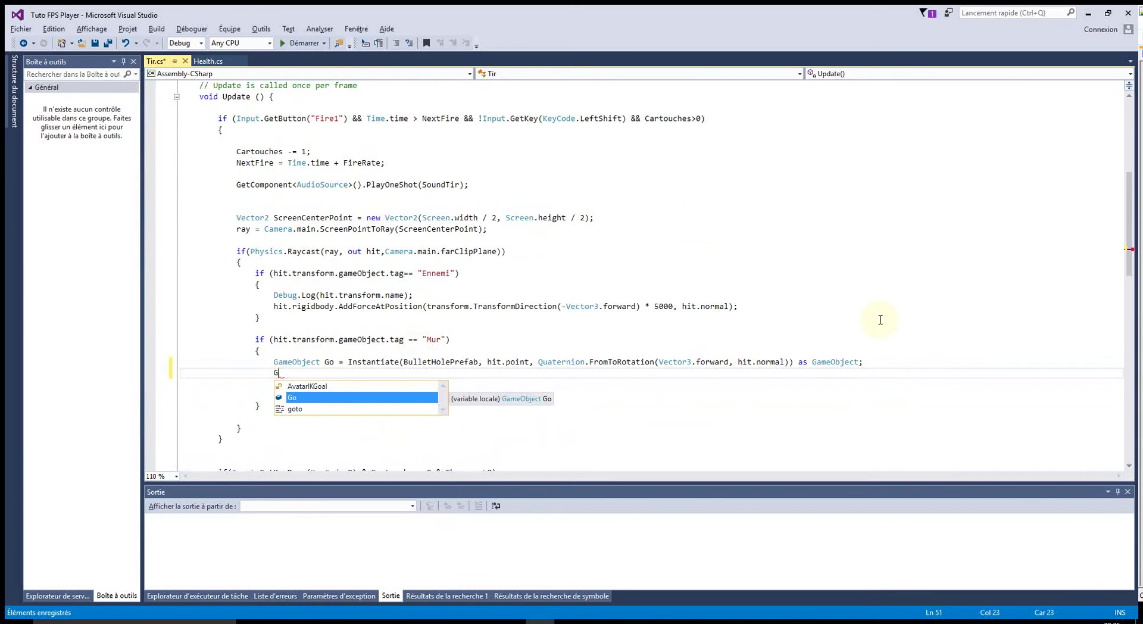
key(BackSpace)
key(BackSpace)
text(Destroy)
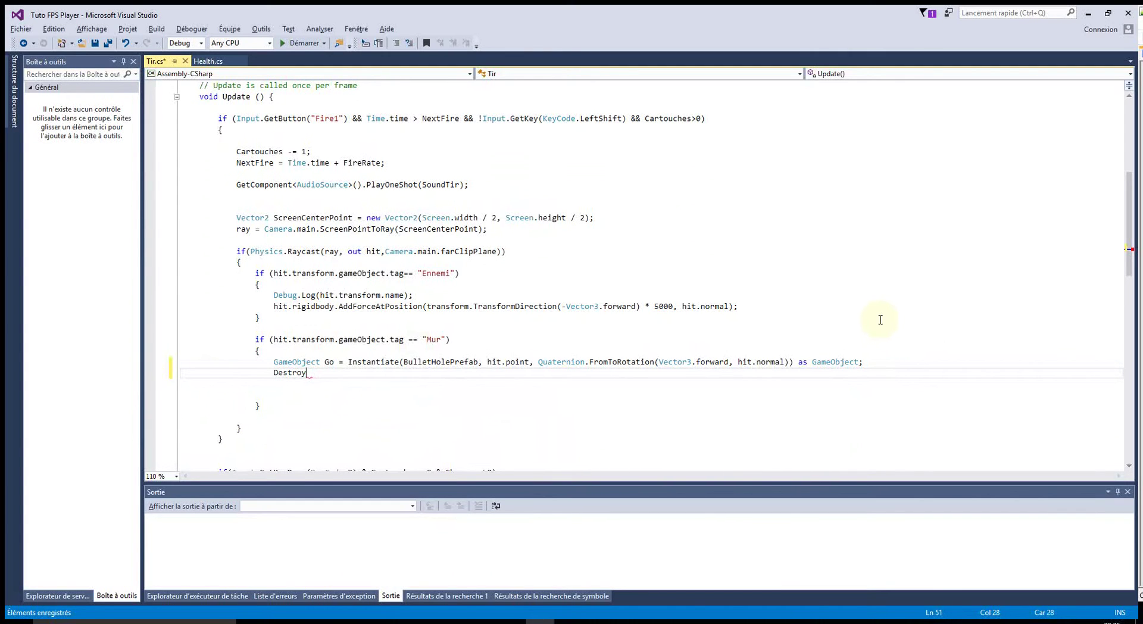
text((Go)
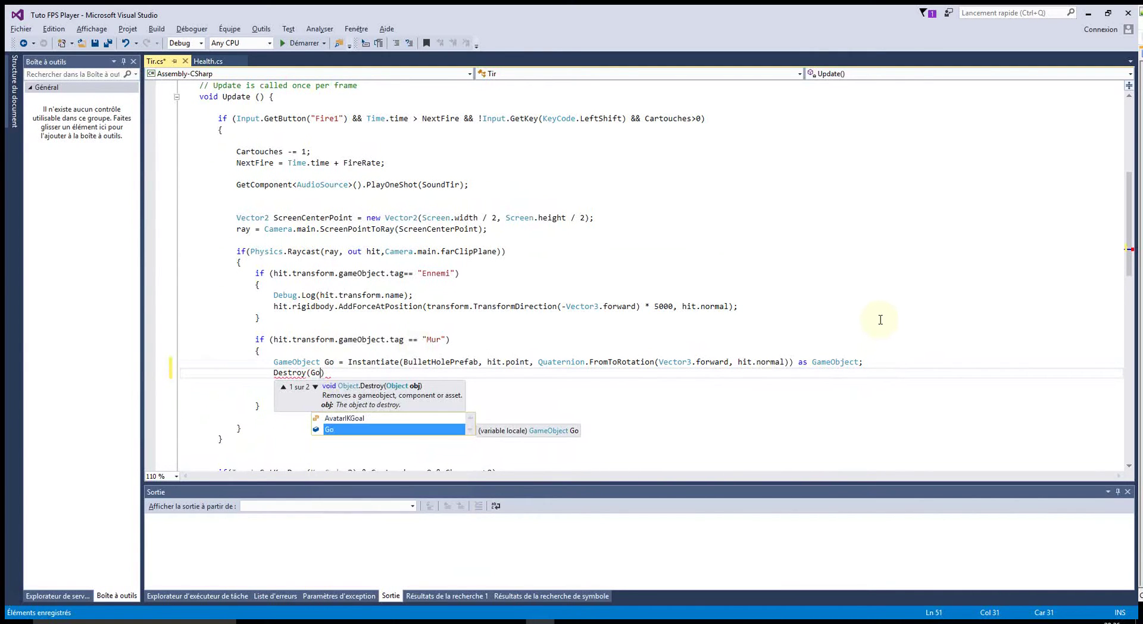
text(, 10f)
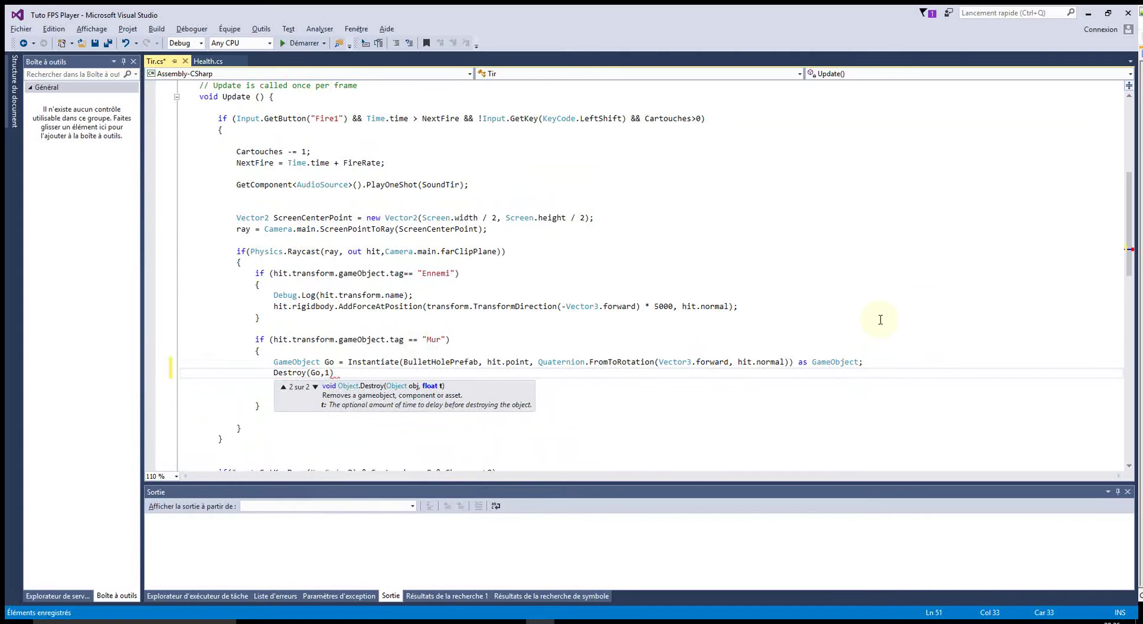
text())
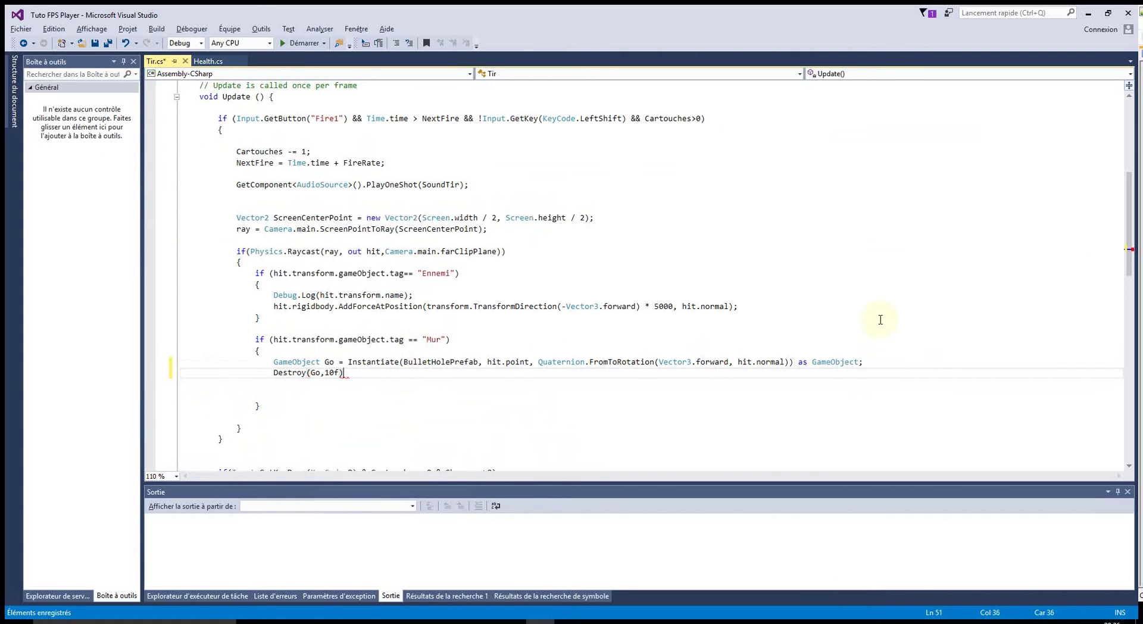
text(;)
click(456, 409)
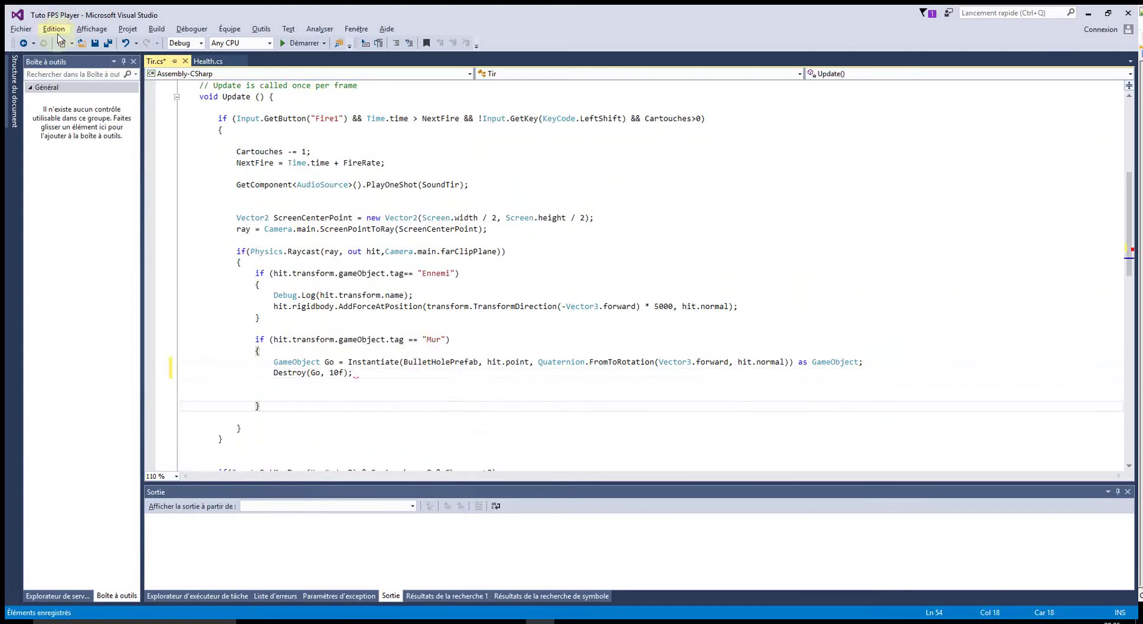
click(95, 42)
click(1088, 13)
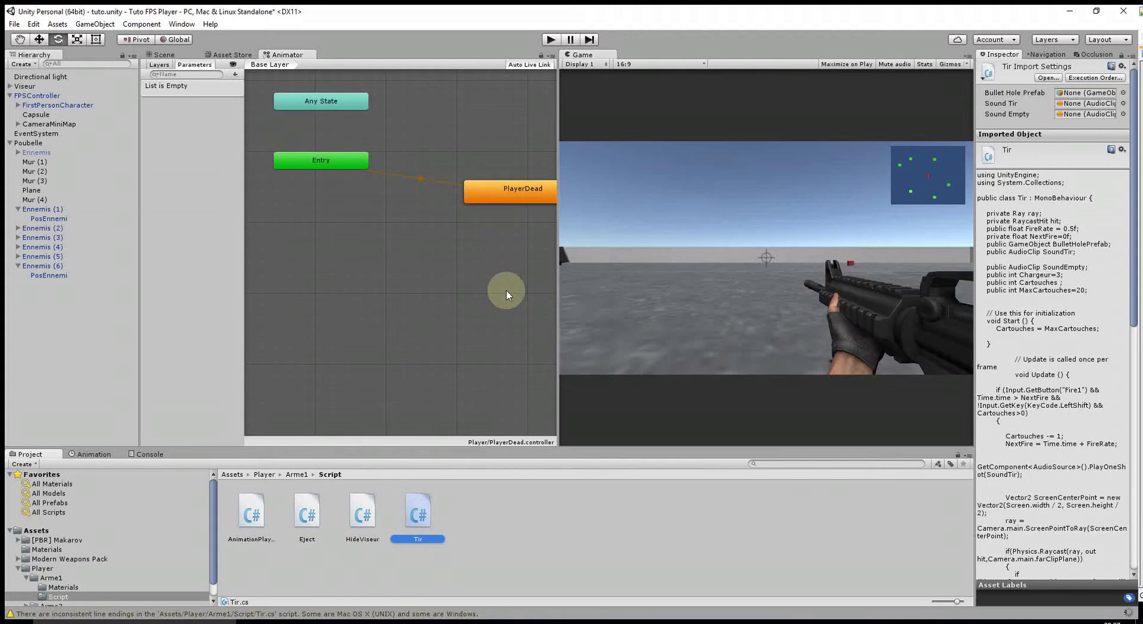
click(550, 39)
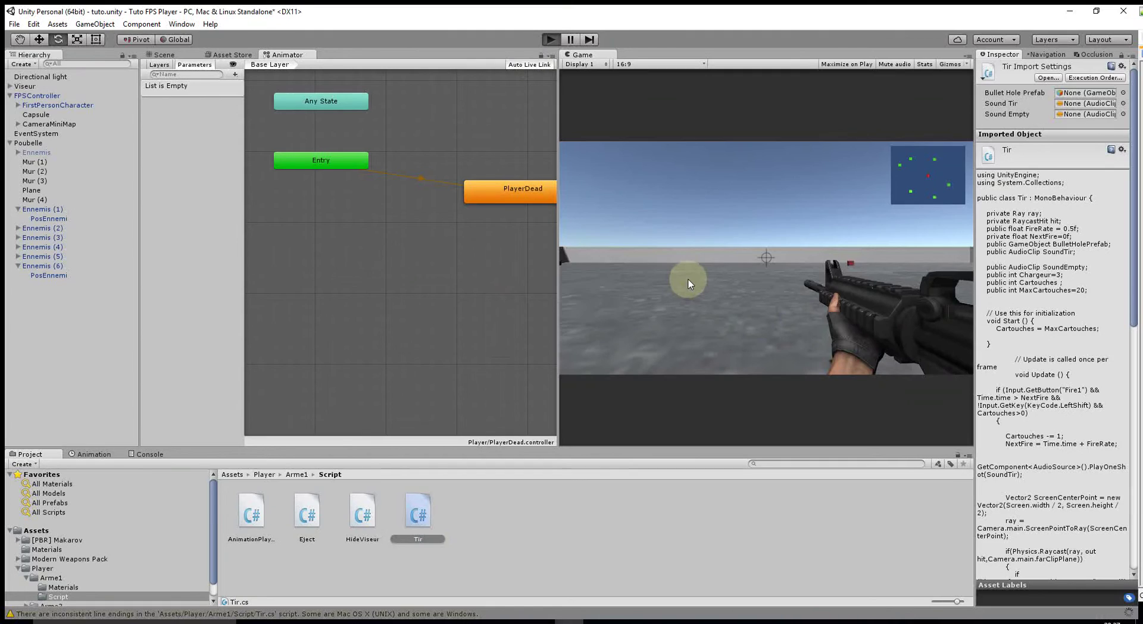
click(767, 249)
drag(767, 252, 767, 252)
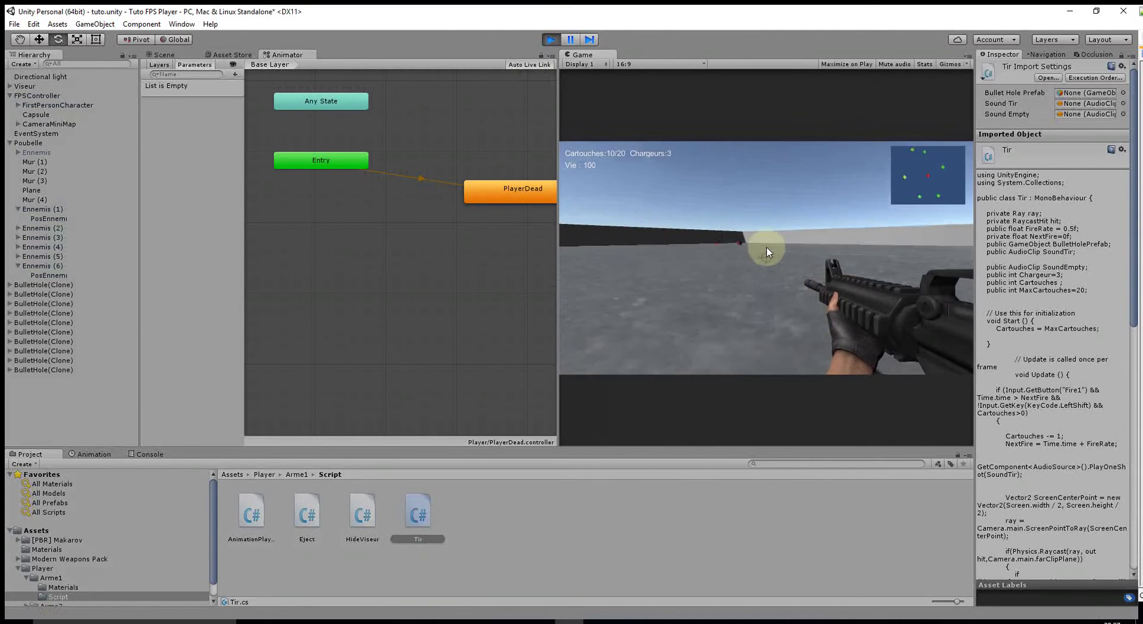
drag(768, 251, 767, 251)
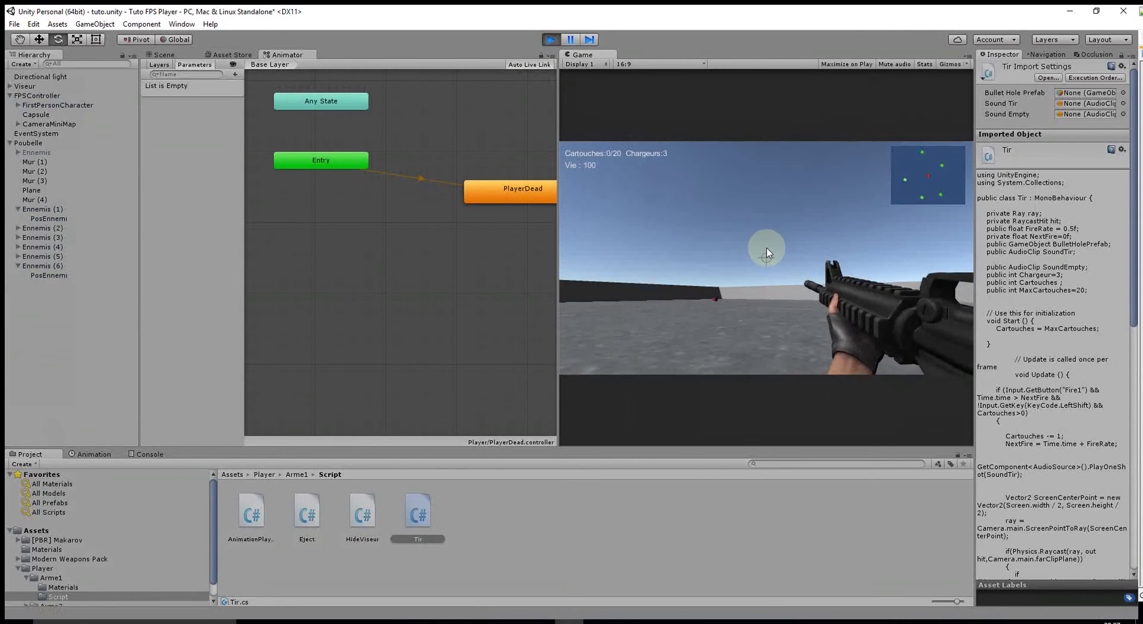
click(549, 40)
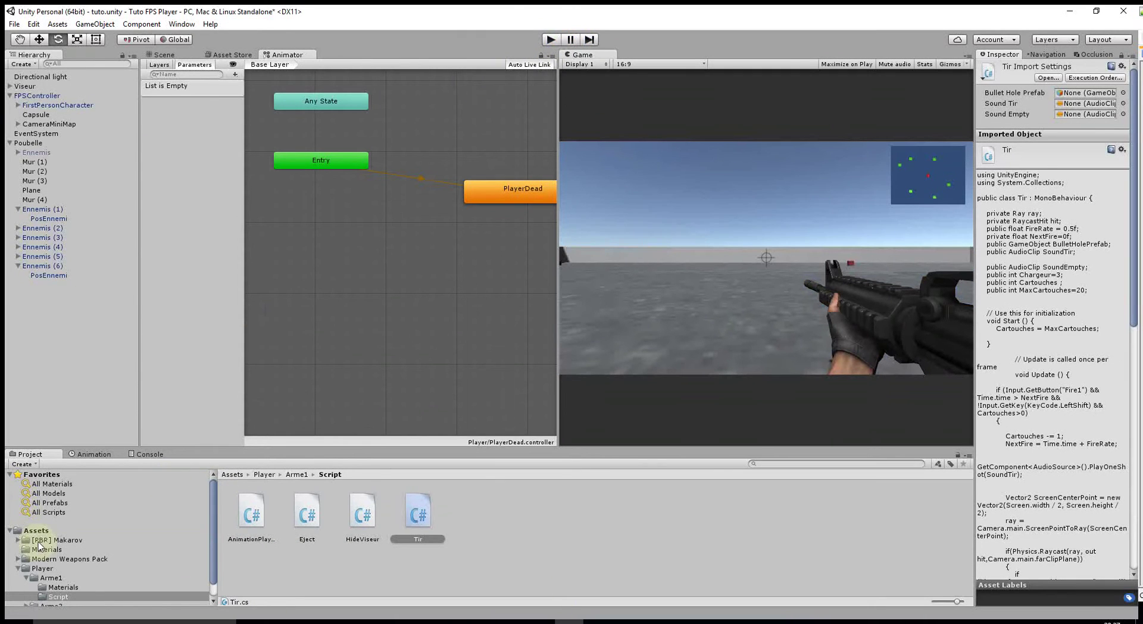
Check the [PBR] Makarov folder and Ennemis object, then start play mode and fire six shots.
click(38, 540)
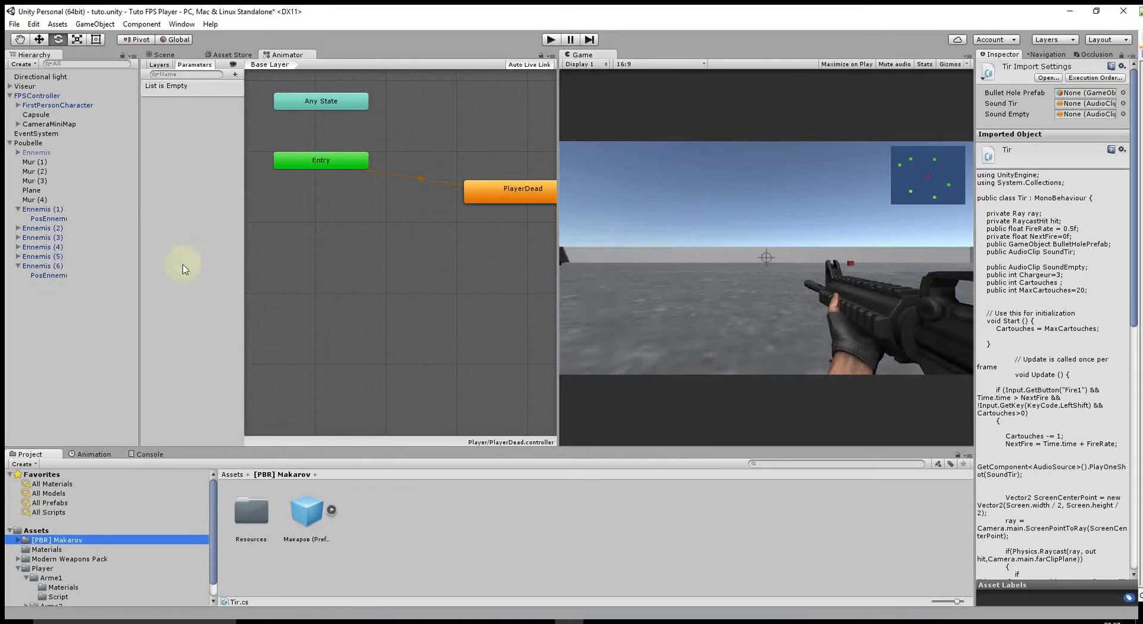
click(36, 153)
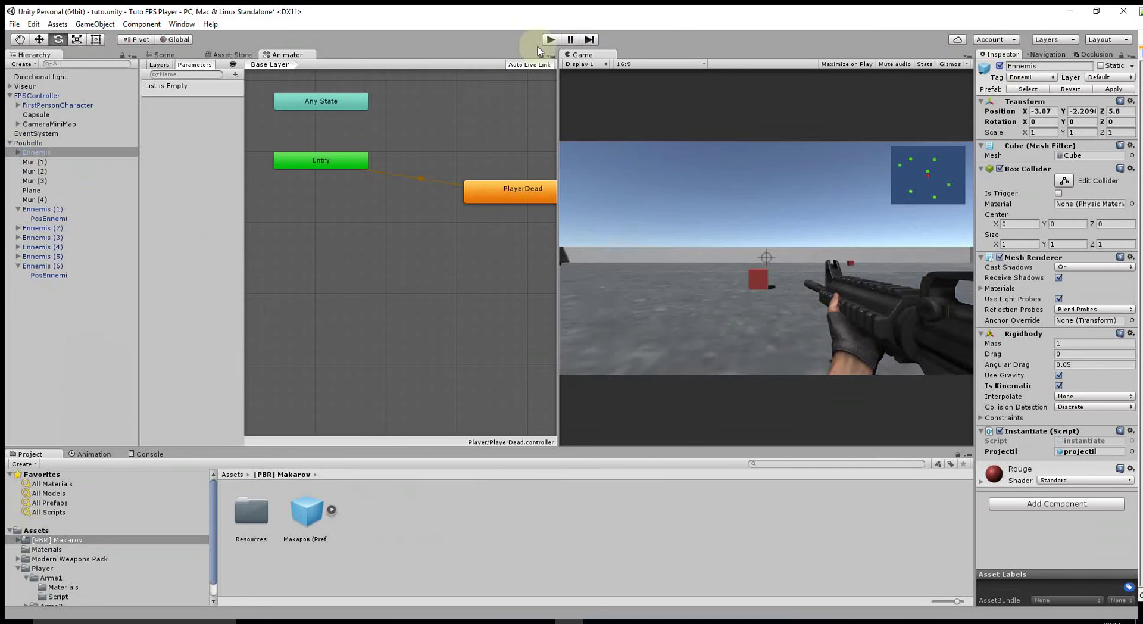
click(551, 39)
click(767, 253)
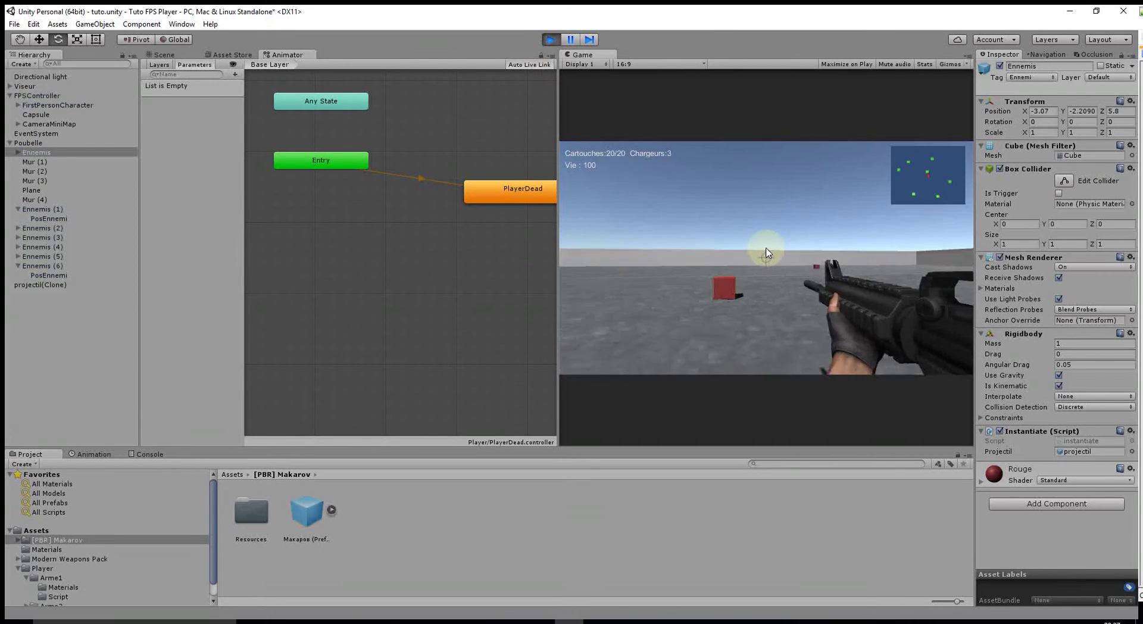
click(767, 252)
click(767, 253)
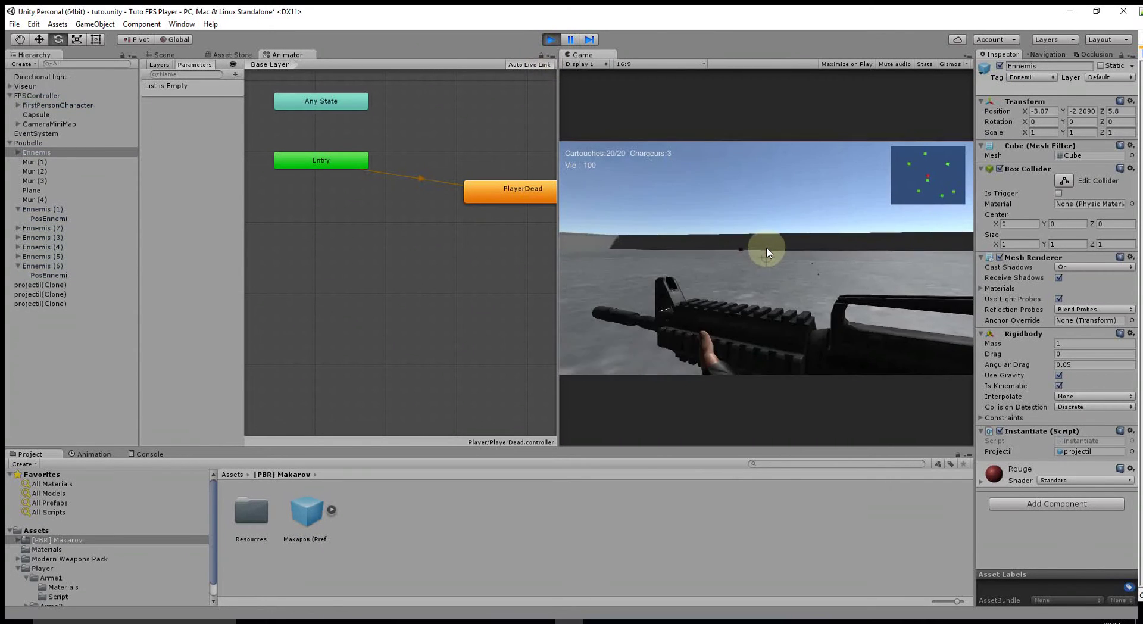
click(767, 253)
click(767, 252)
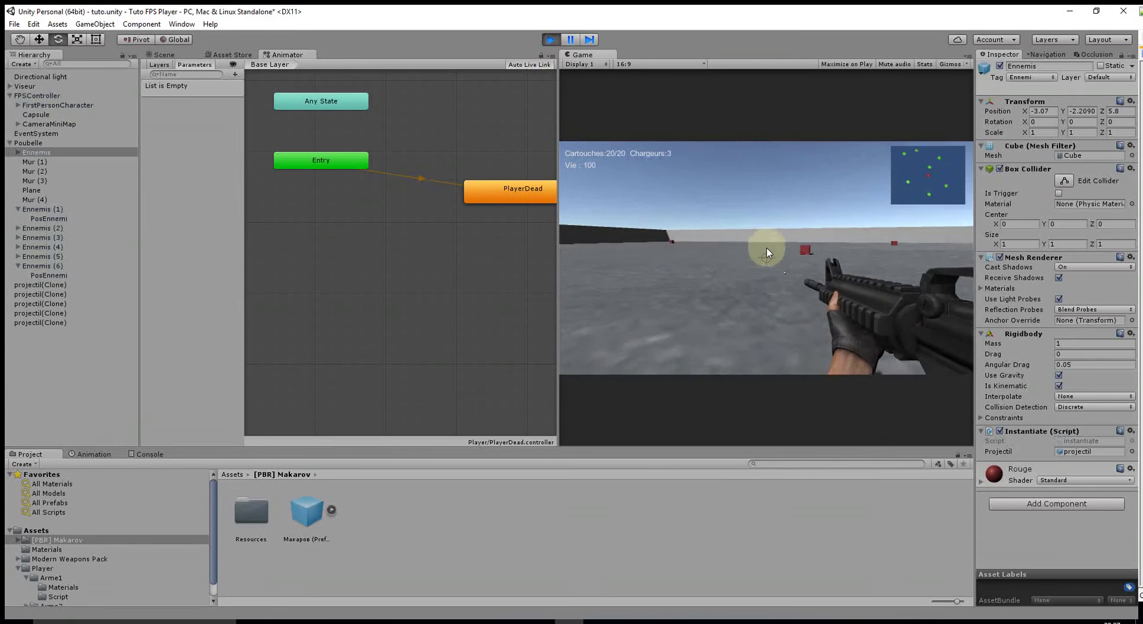
click(767, 253)
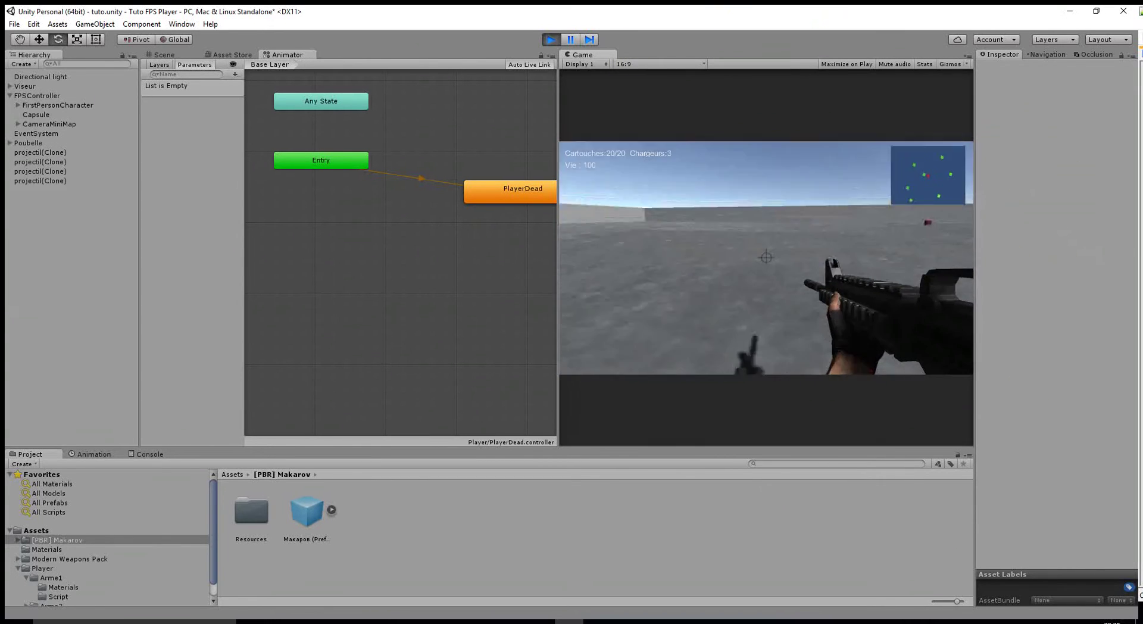
In Health.cs, move the PlayOneShot(SoundDead) line below the Animator line in PlayerDead and save.
key(alt+Tab)
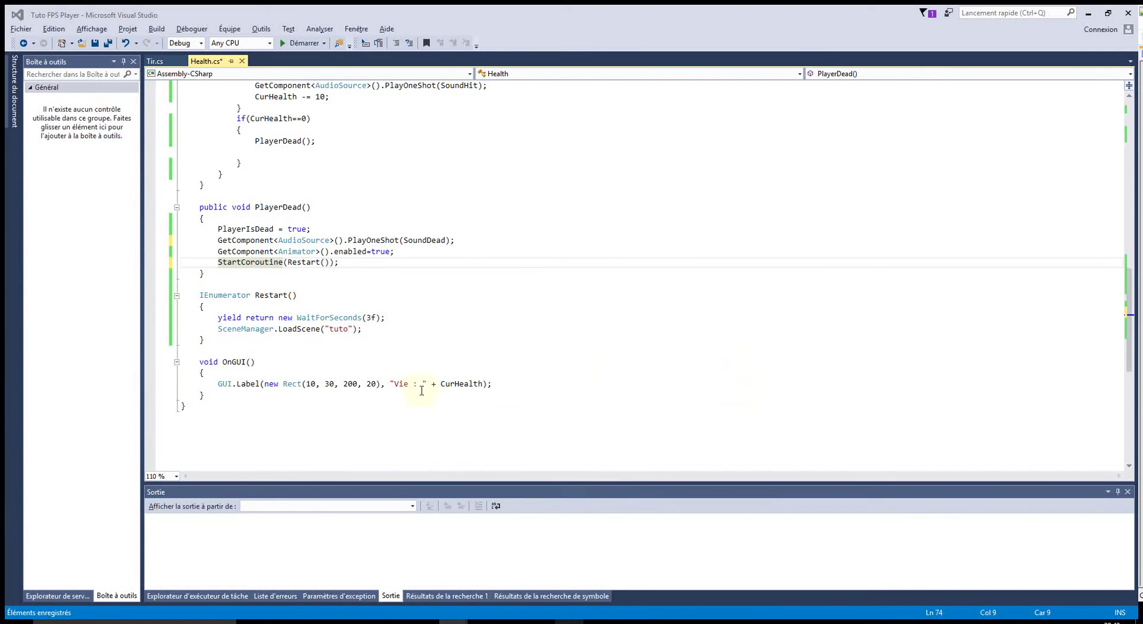
click(587, 308)
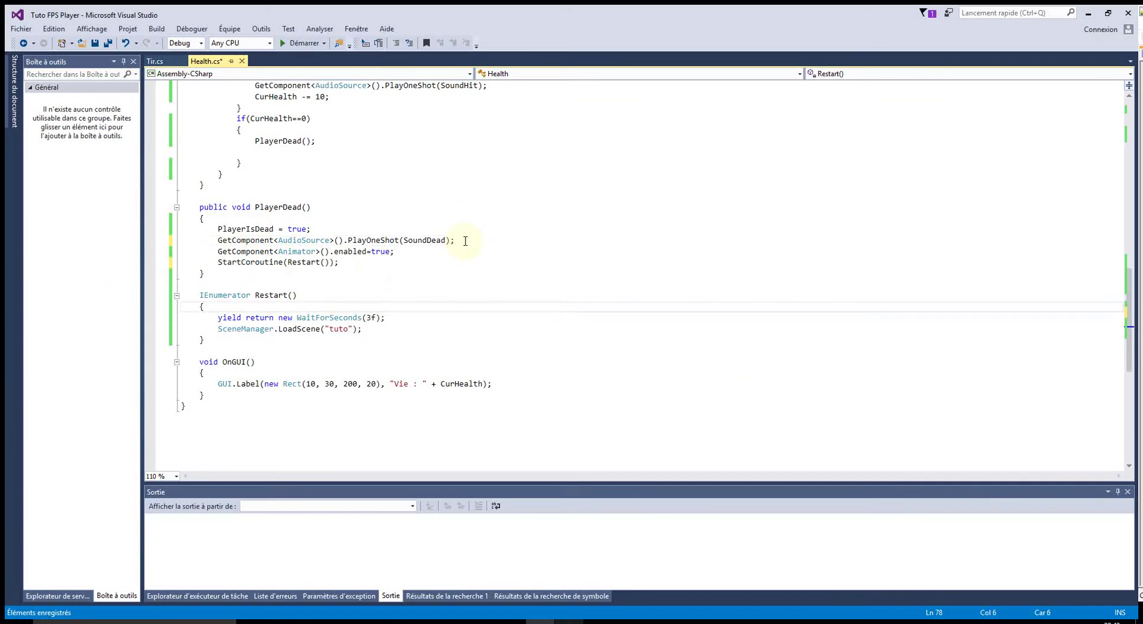
drag(465, 242, 214, 243)
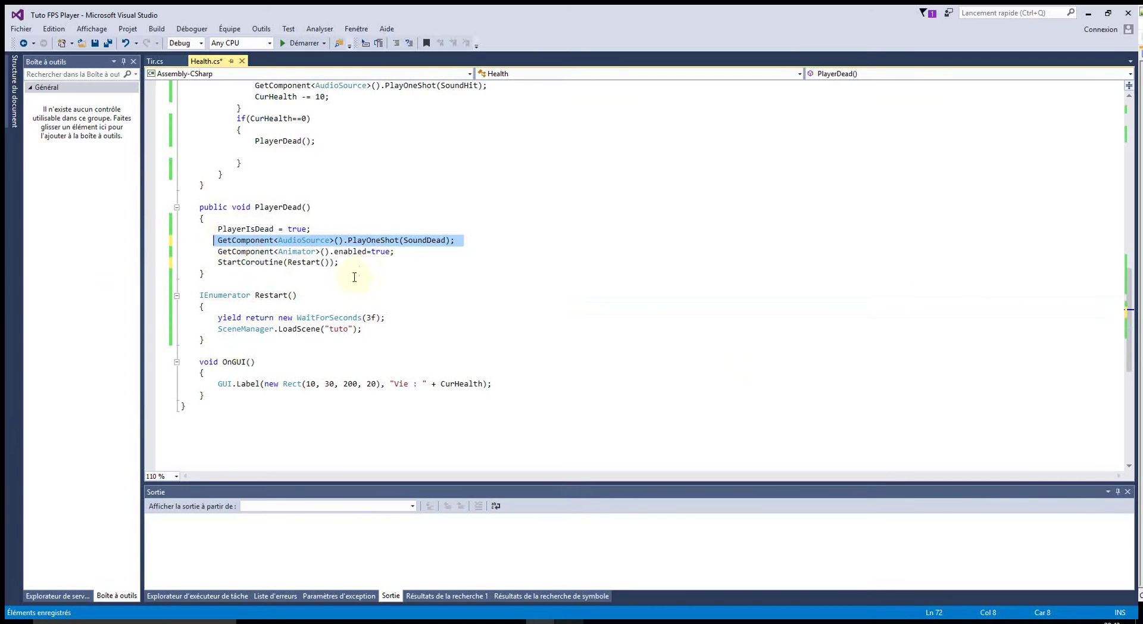
click(409, 253)
key(Return)
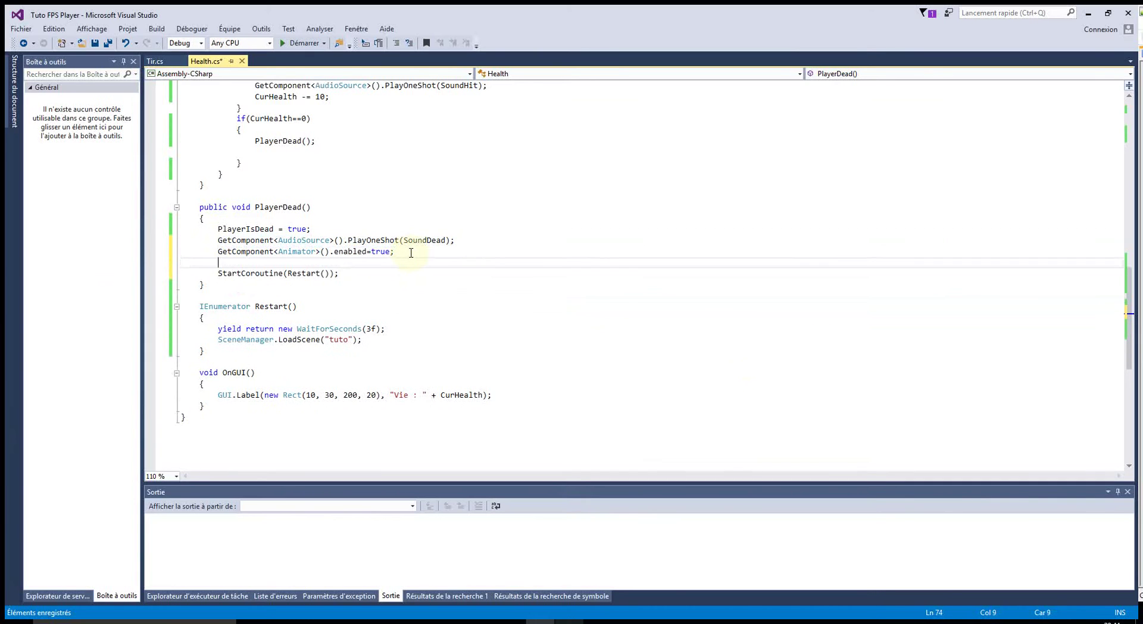
text(GetComponent<AudioSource>().PlayOneShot(SoundDead);)
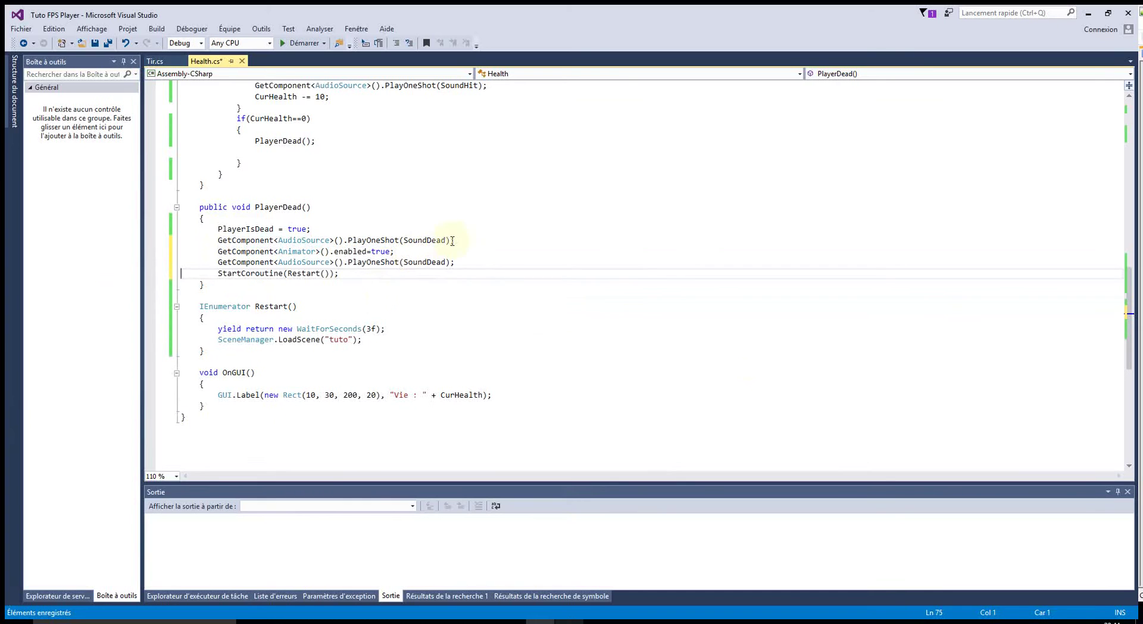
drag(452, 240, 218, 241)
key(Delete)
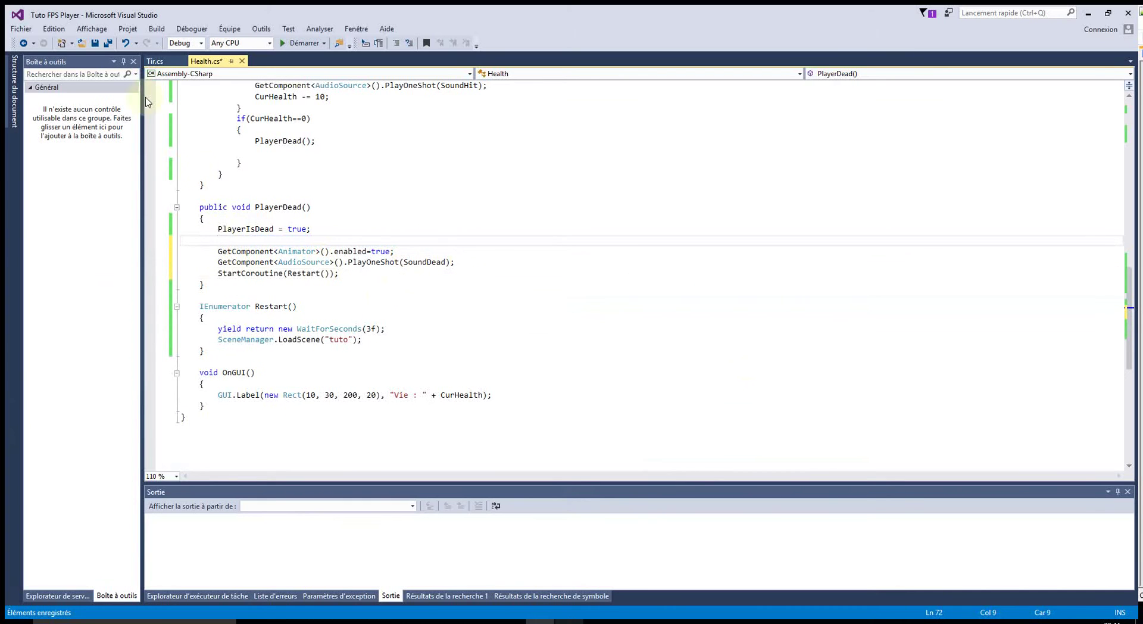
click(95, 43)
click(1089, 12)
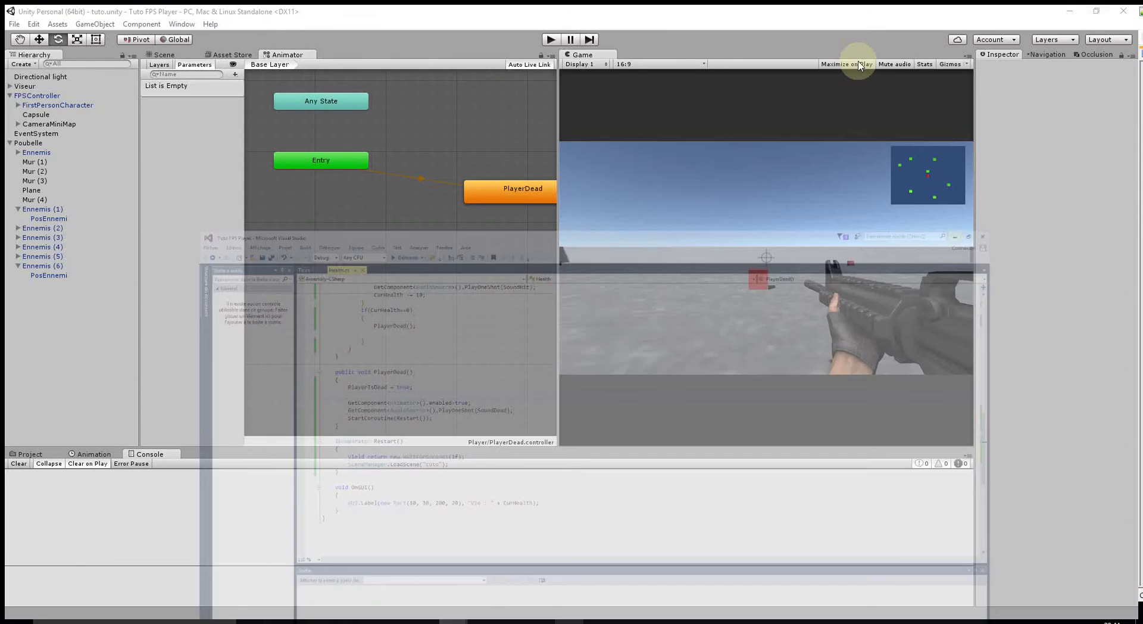
click(550, 40)
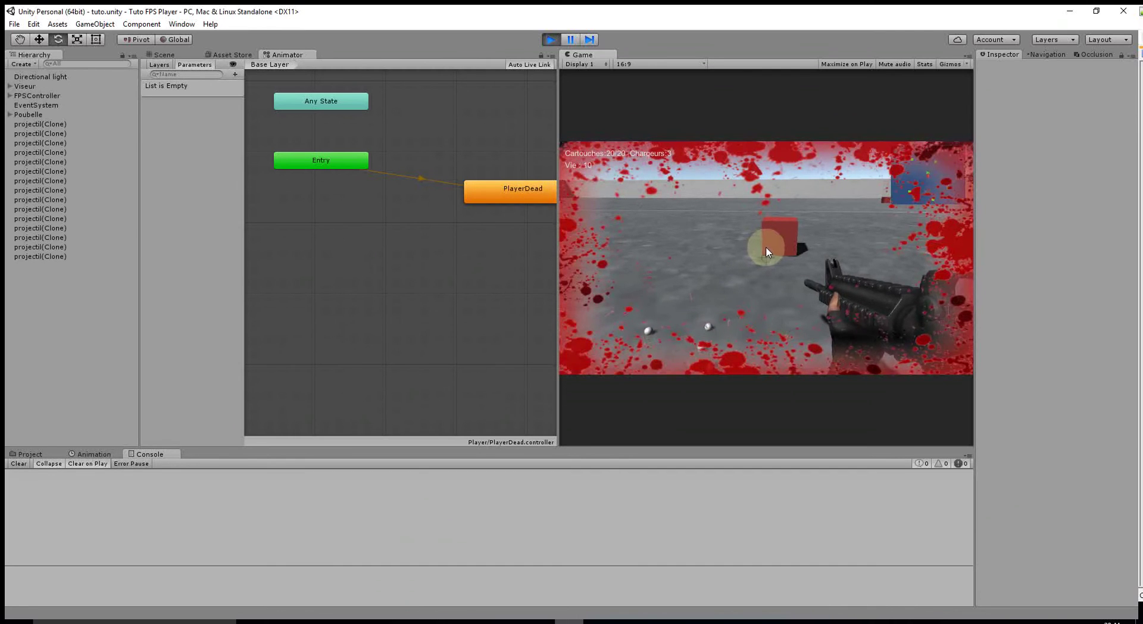
click(766, 247)
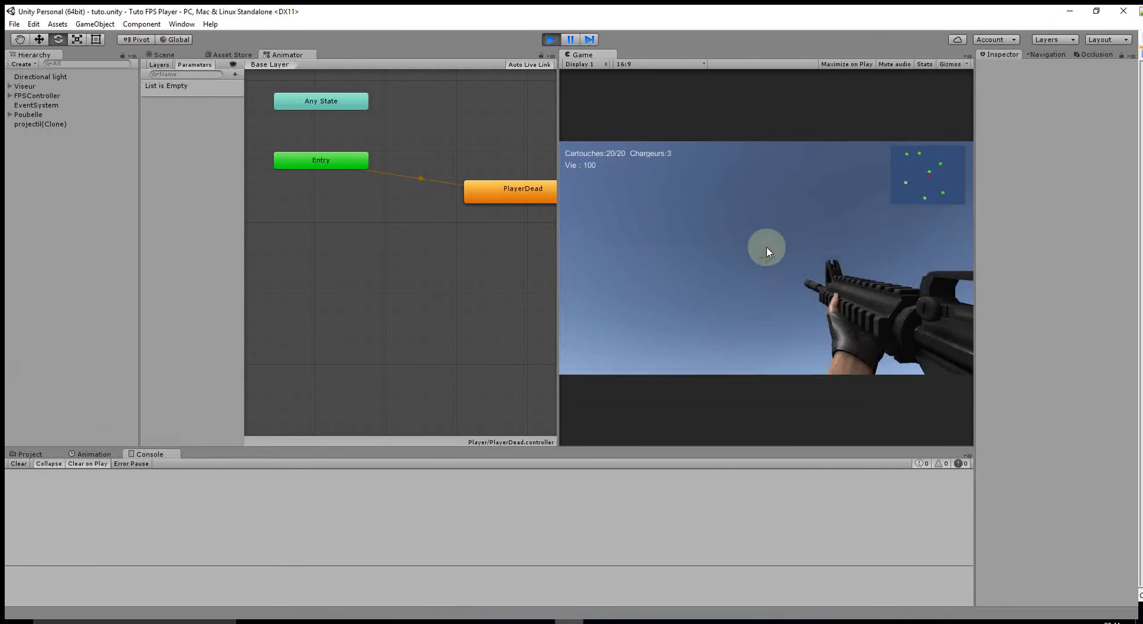
click(550, 39)
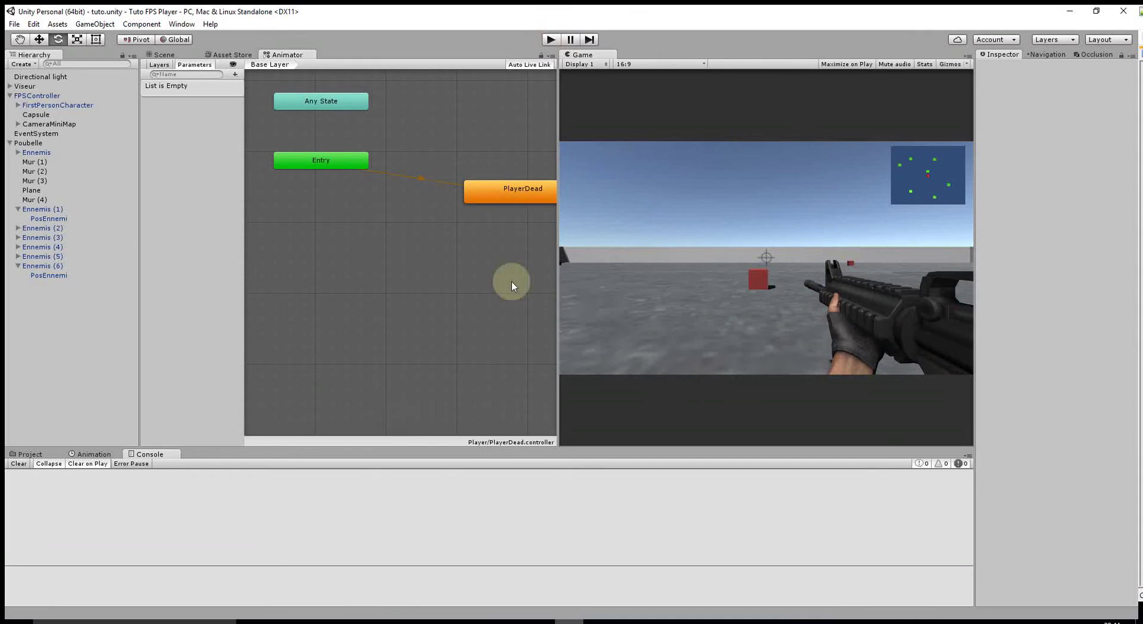
Lower the PlayerDead node, enable Maximize on Play, and play-test walking into the red cube until death and reload.
drag(537, 180, 479, 203)
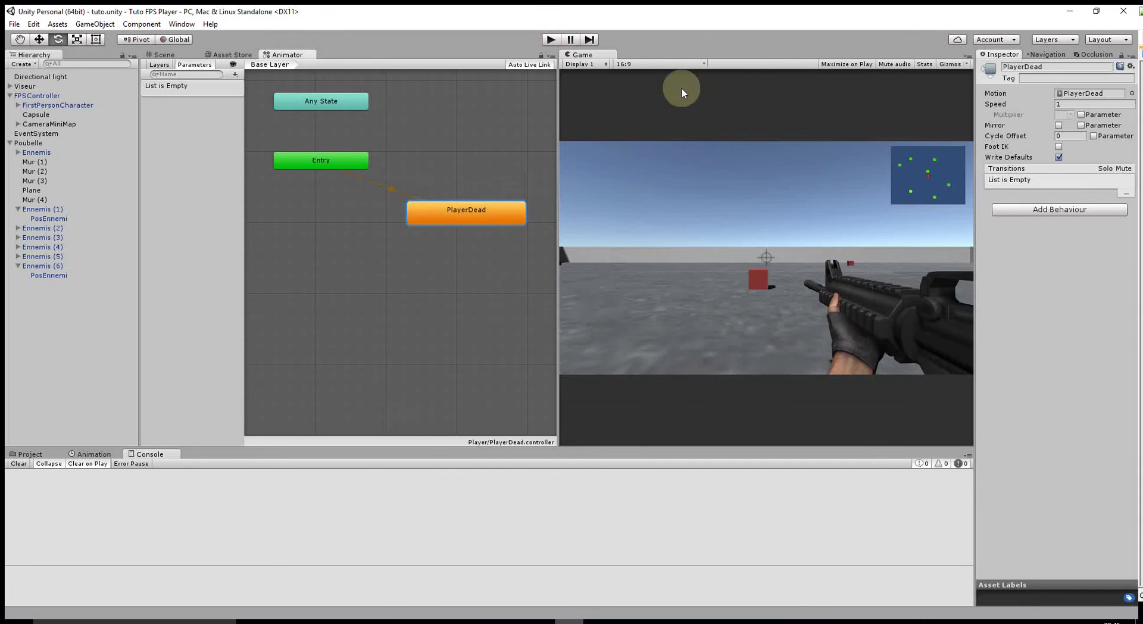
click(844, 64)
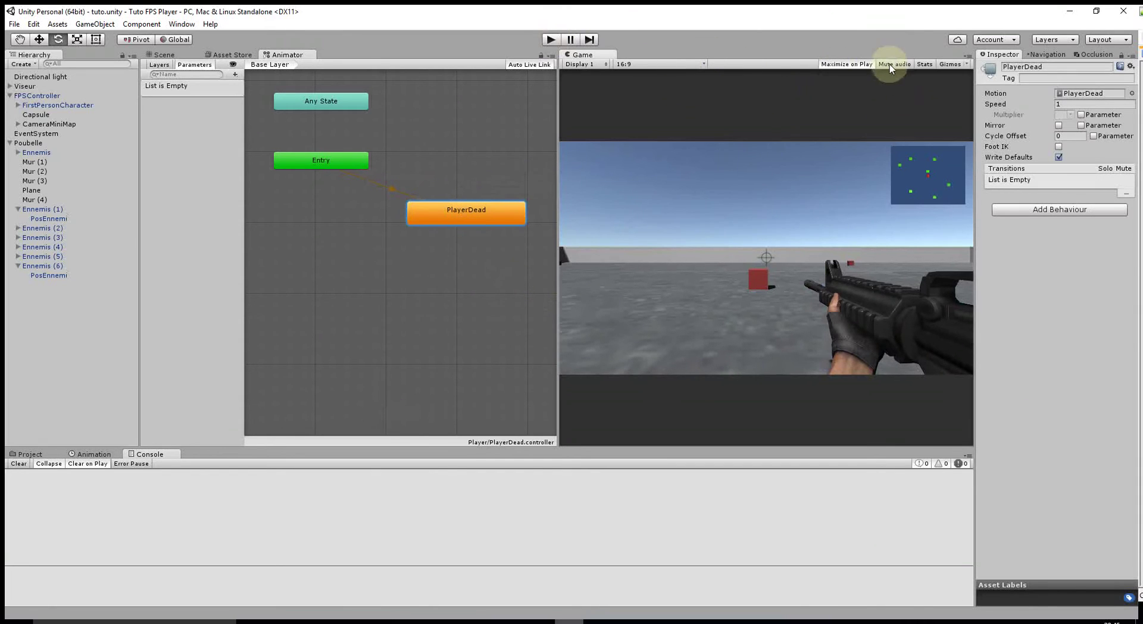
click(548, 39)
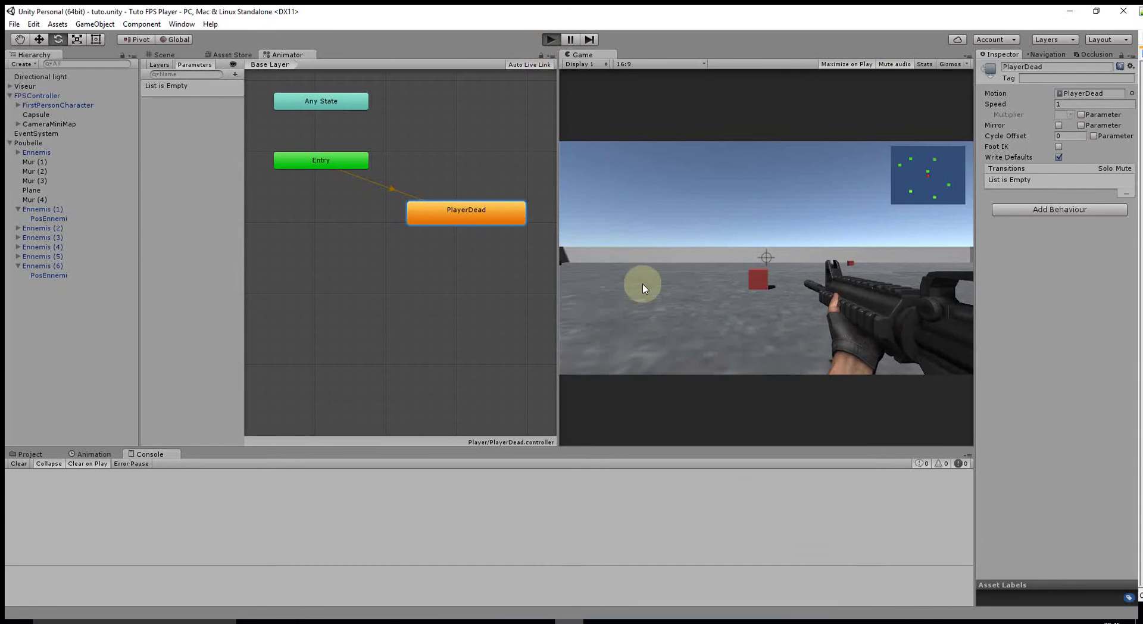
key(w)
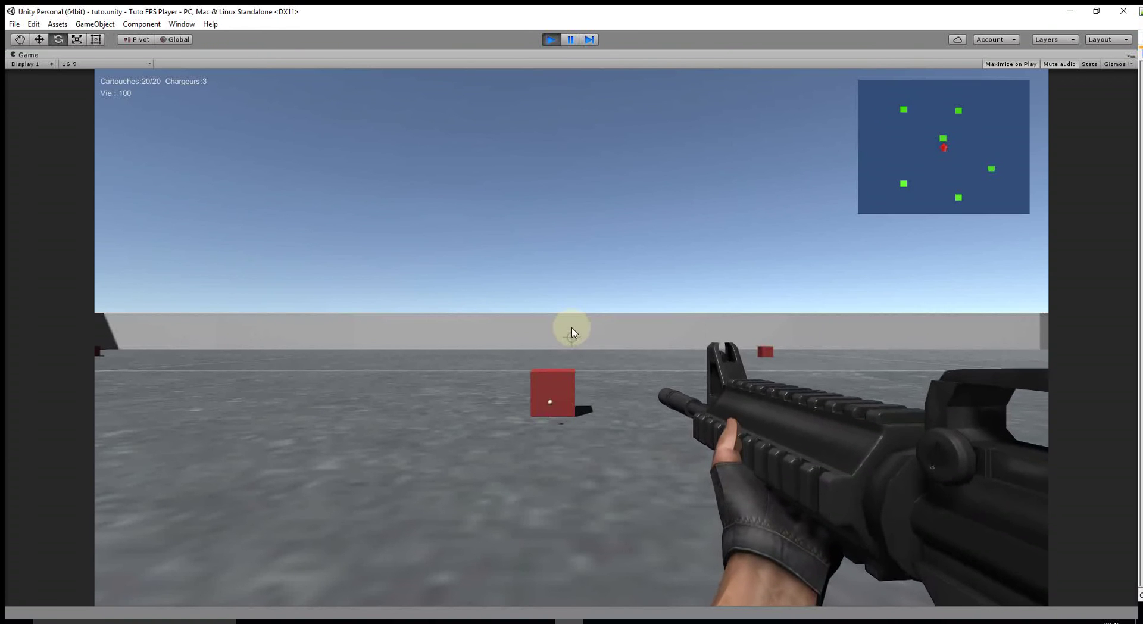
key(w)
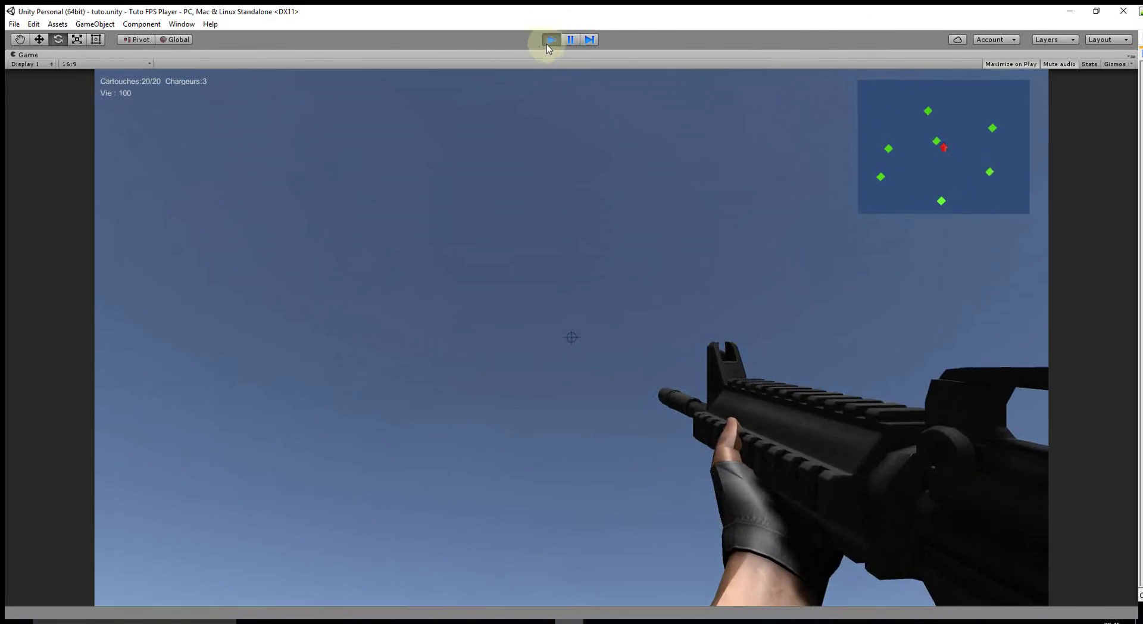
click(549, 39)
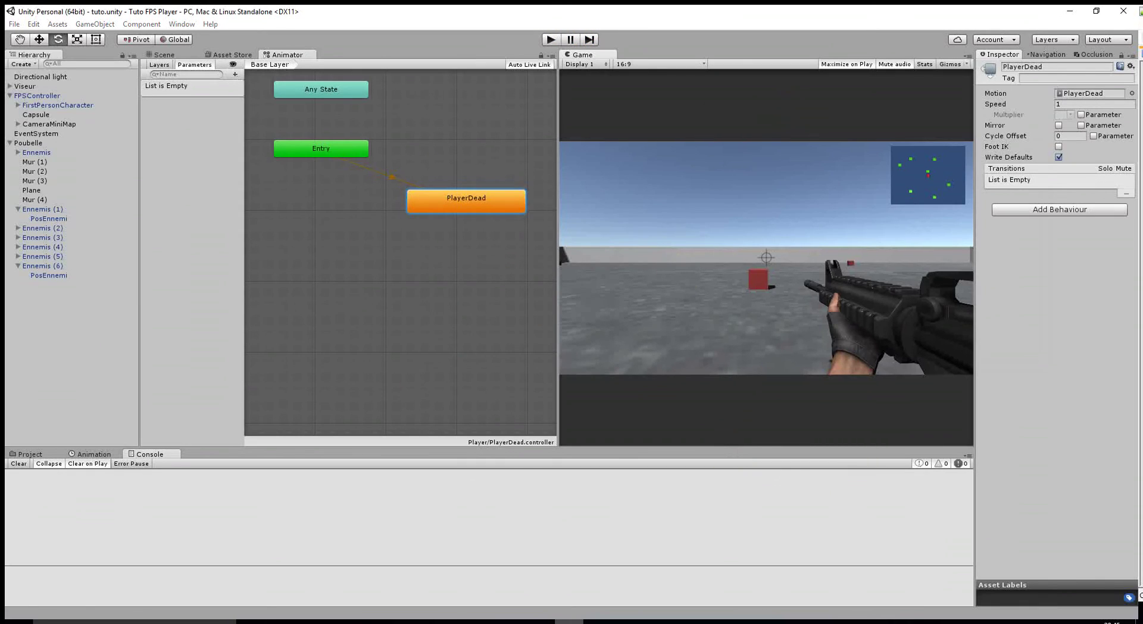
drag(748, 119, 737, 119)
click(778, 114)
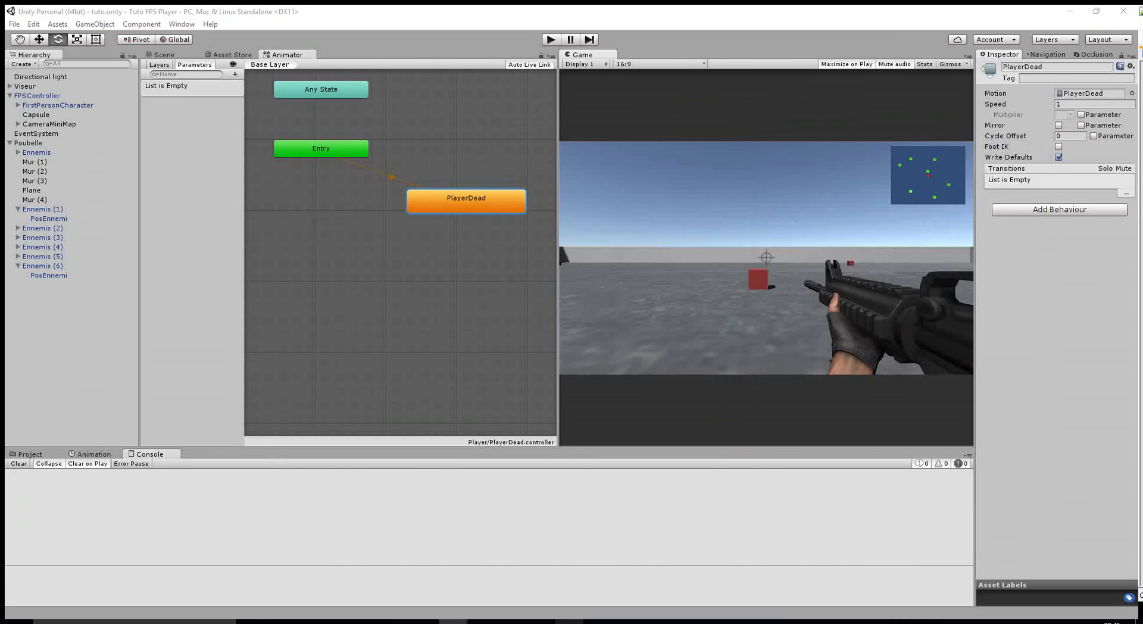